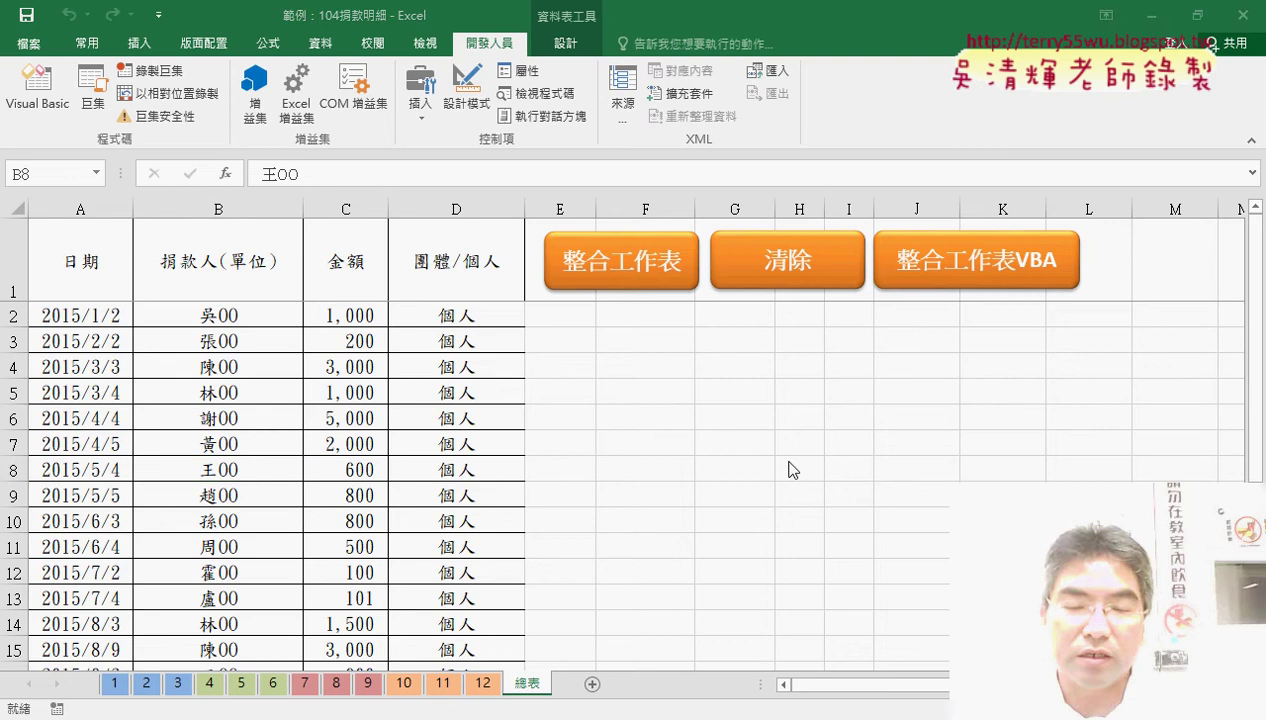
Clear and refill the summary with 整合工作表, then with 整合工作表VBA, and open the Visual Basic editor
{"action": "left_click", "coordinate": [783, 283]}
{"action": "left_click", "coordinate": [643, 271]}
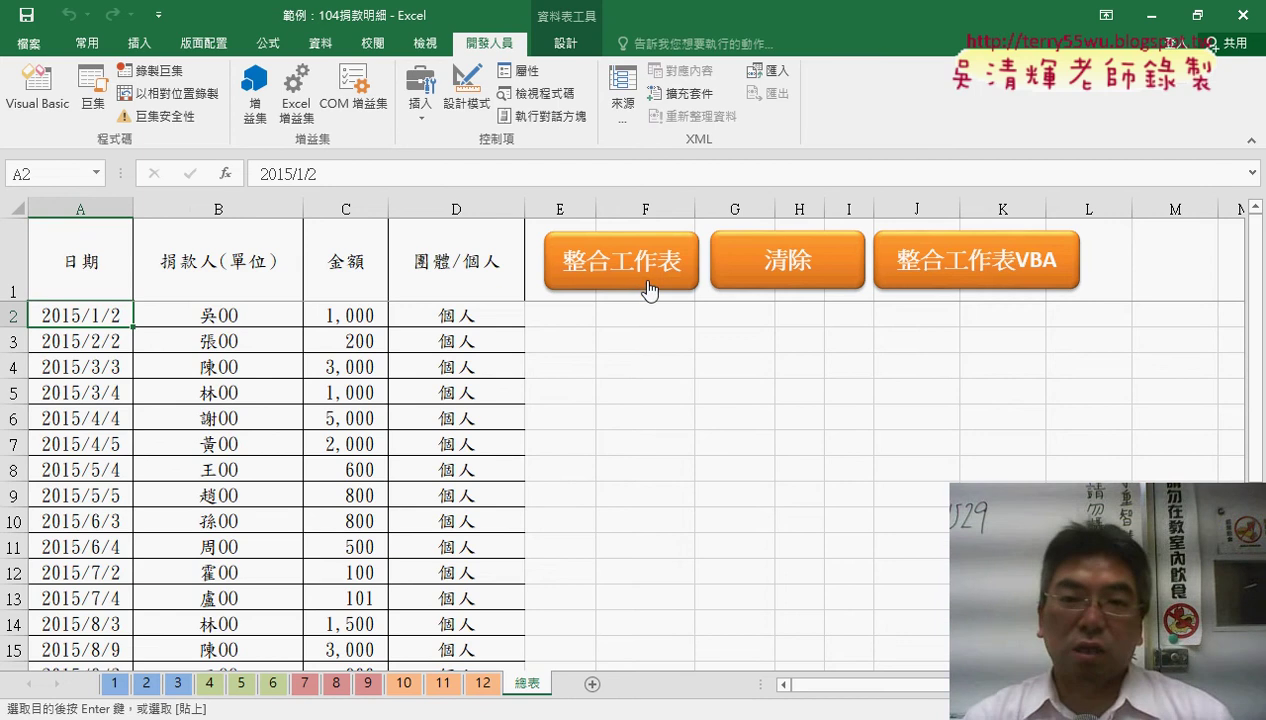
{"action": "left_click", "coordinate": [750, 284]}
{"action": "left_click", "coordinate": [965, 293]}
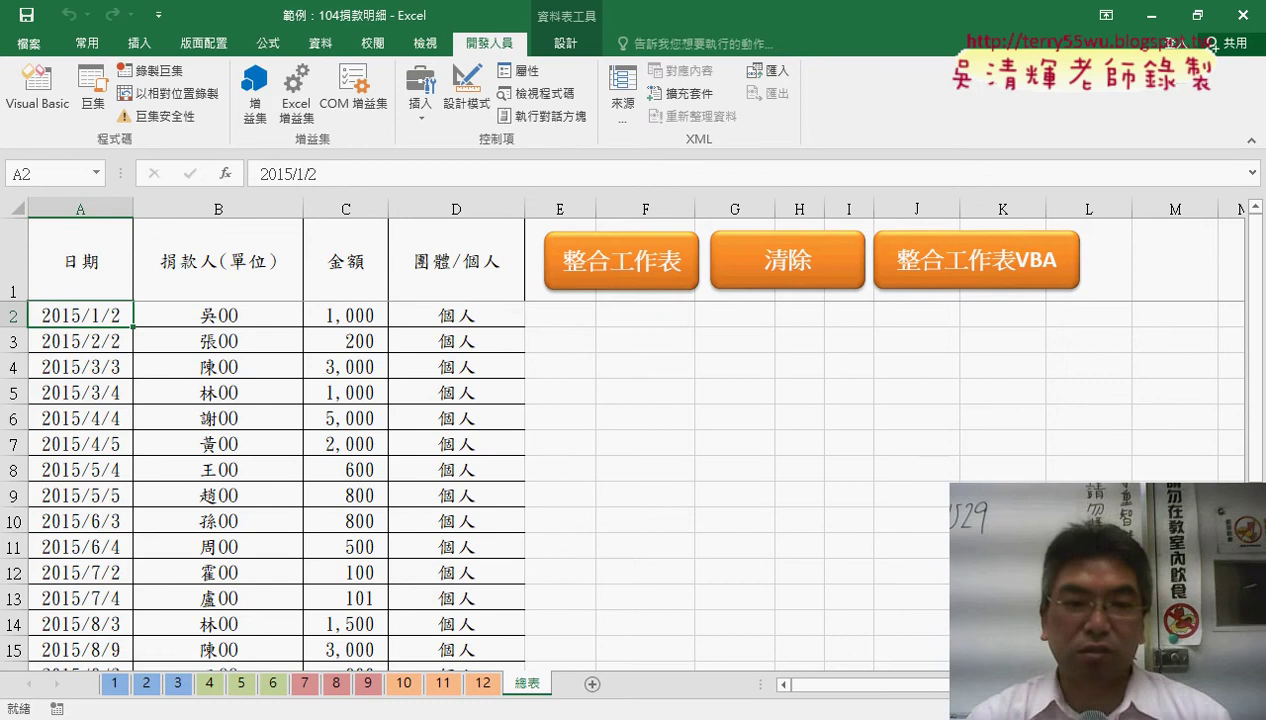
{"action": "left_click", "coordinate": [45, 95]}
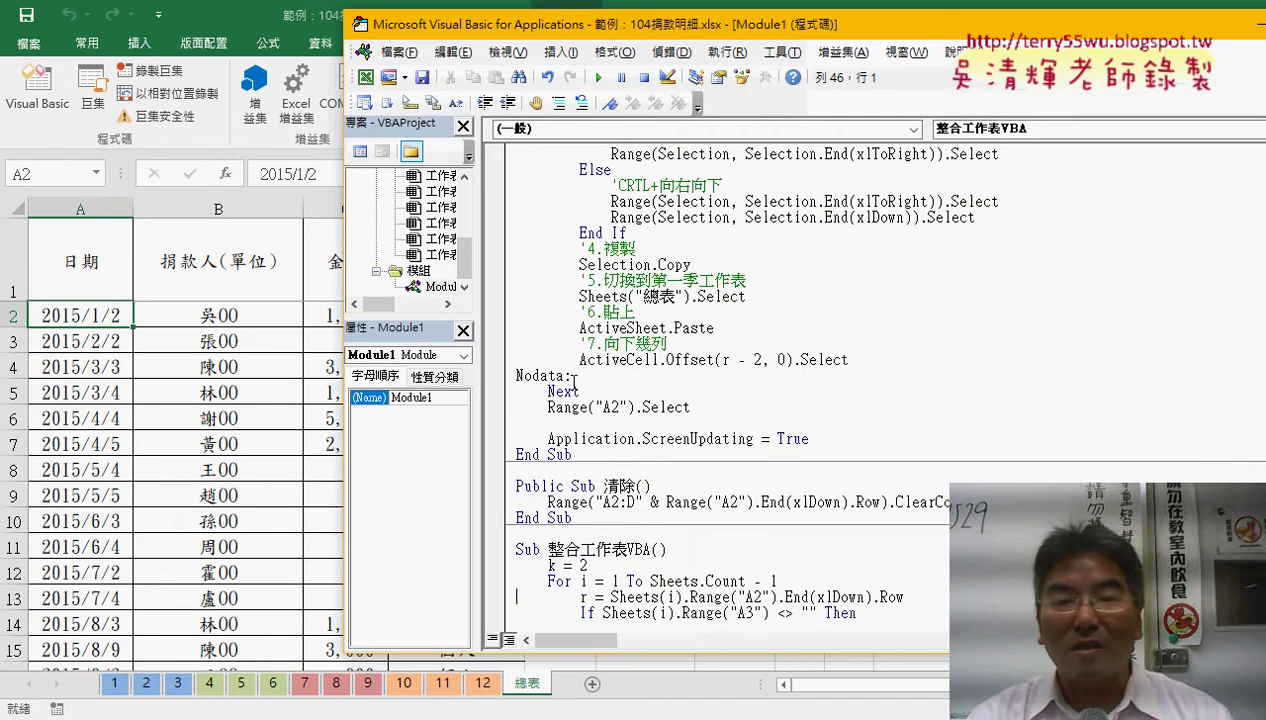
Scroll Module1 and select the whole Sub 整合工作表VBA procedure
{"action": "scroll", "coordinate": [575, 380], "scroll_direction": "up", "scroll_amount": 6}
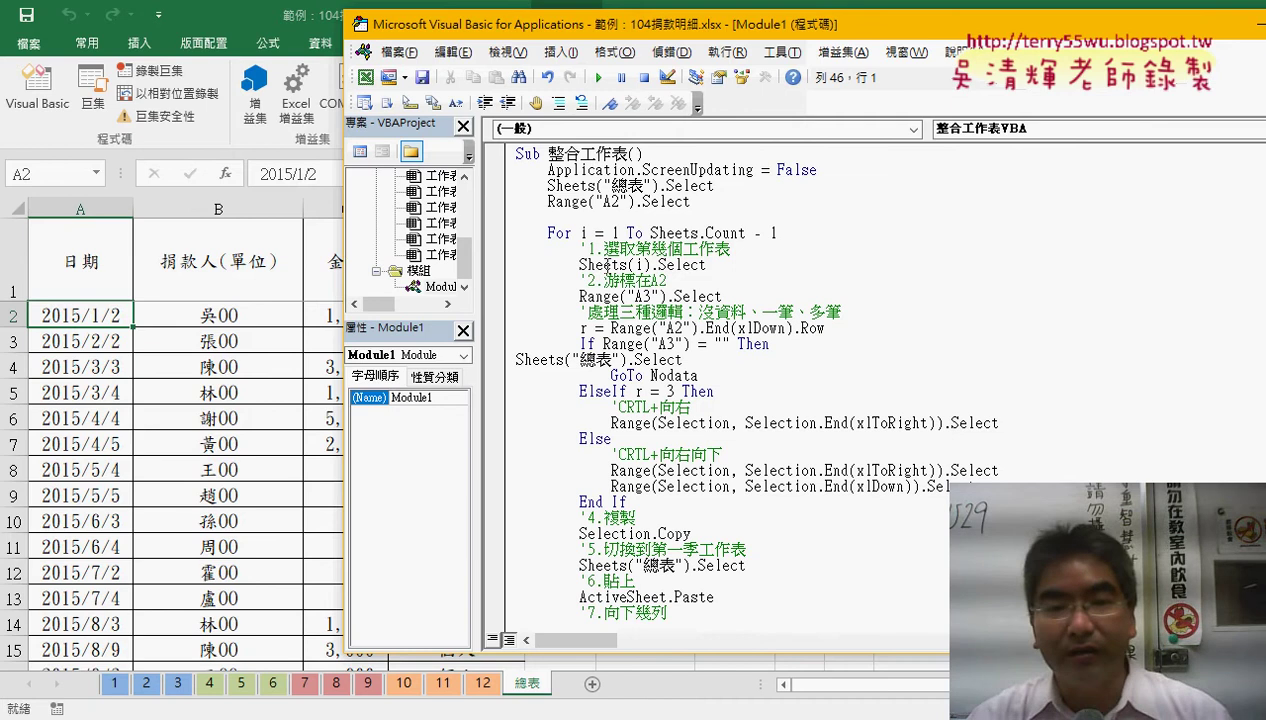
{"action": "scroll", "coordinate": [607, 400], "scroll_direction": "down", "scroll_amount": 3}
{"action": "scroll", "coordinate": [607, 490], "scroll_direction": "down", "scroll_amount": 1}
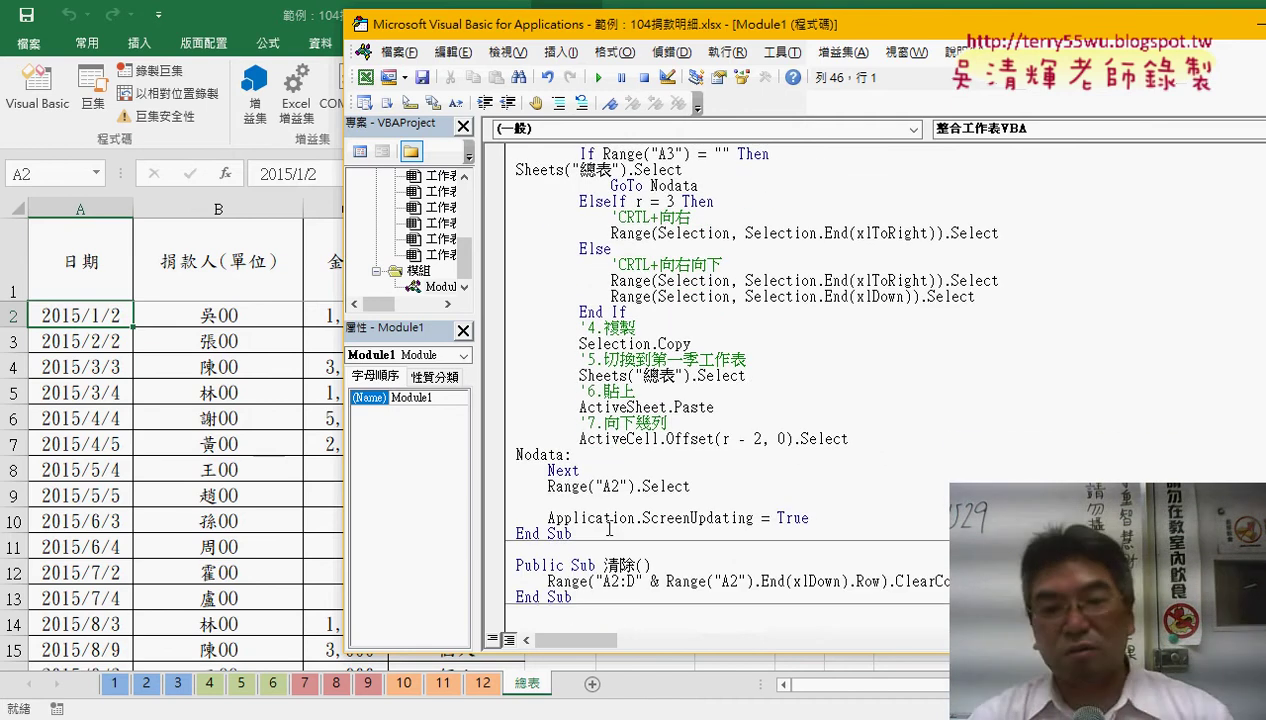
{"action": "scroll", "coordinate": [608, 529], "scroll_direction": "up", "scroll_amount": 2}
{"action": "scroll", "coordinate": [605, 510], "scroll_direction": "up", "scroll_amount": 2}
{"action": "scroll", "coordinate": [601, 485], "scroll_direction": "down", "scroll_amount": 3}
{"action": "scroll", "coordinate": [597, 461], "scroll_direction": "down", "scroll_amount": 2}
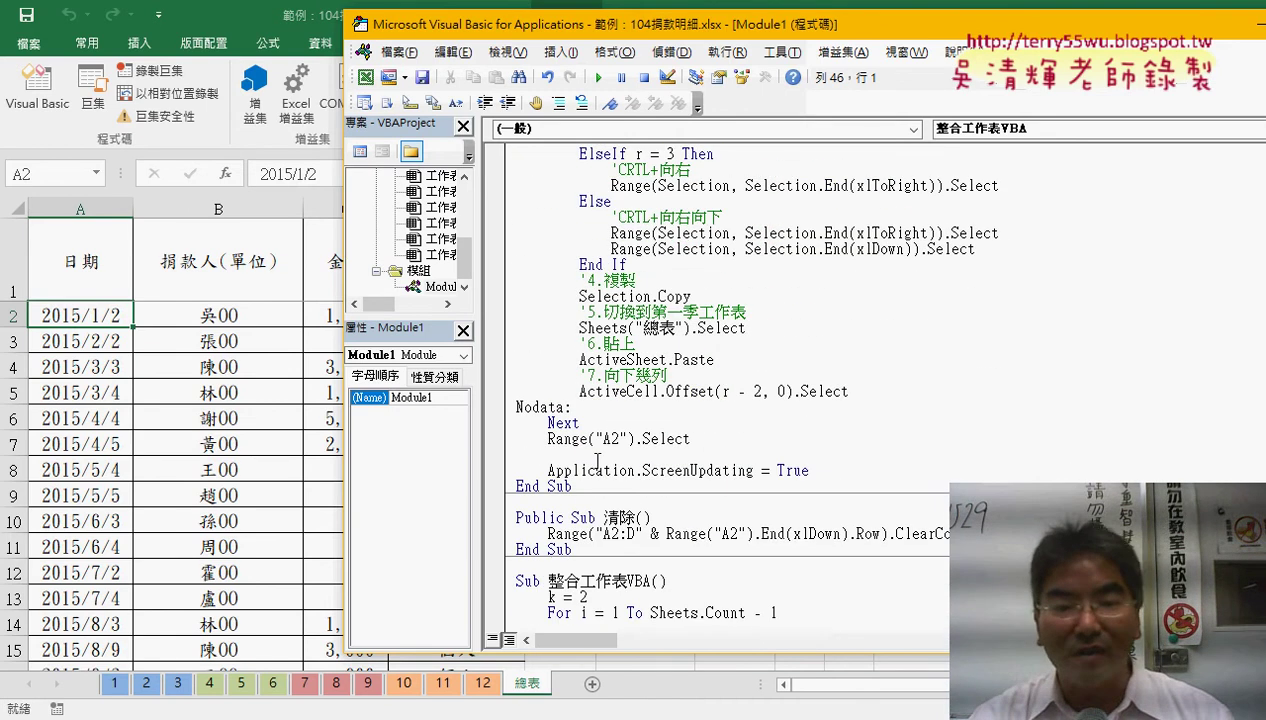
{"action": "scroll", "coordinate": [603, 510], "scroll_direction": "down", "scroll_amount": 3}
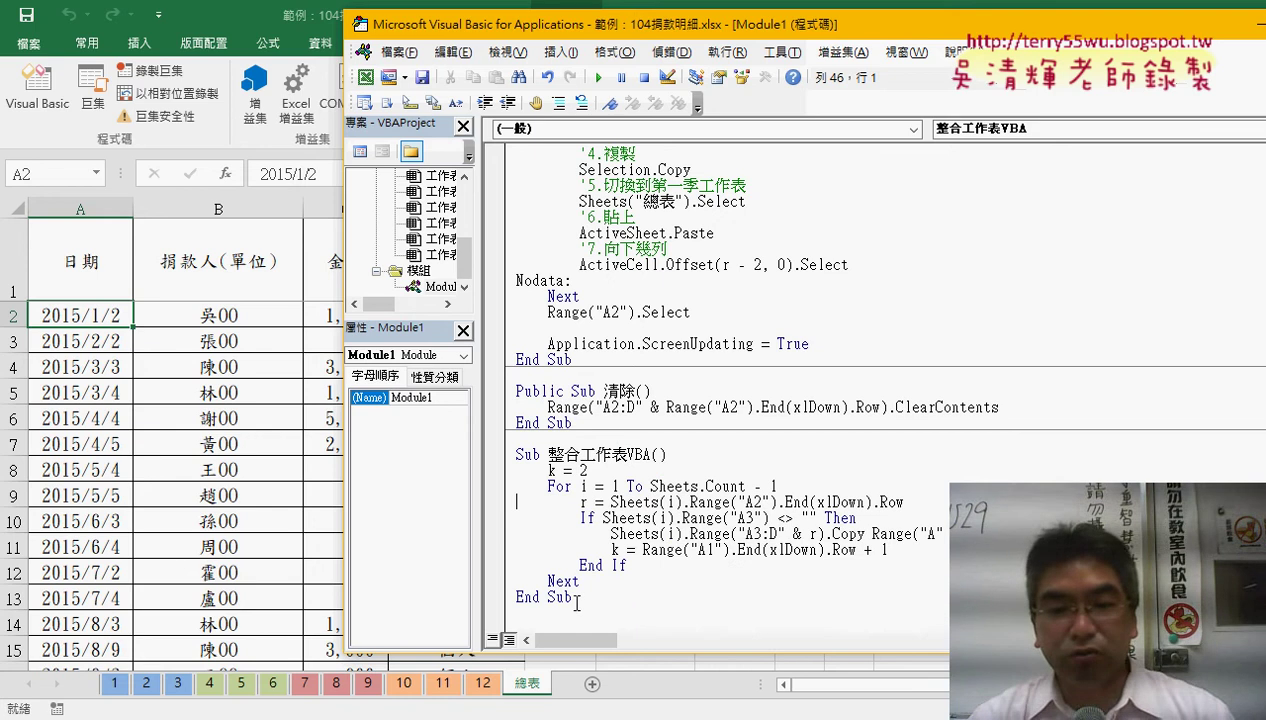
{"action": "left_click_drag", "start_coordinate": [576, 600], "coordinate": [509, 463]}
Point out the sheet loop, End Sub, End If, r row count and k = 2 lines, then clear 總表
{"action": "left_click", "coordinate": [698, 487]}
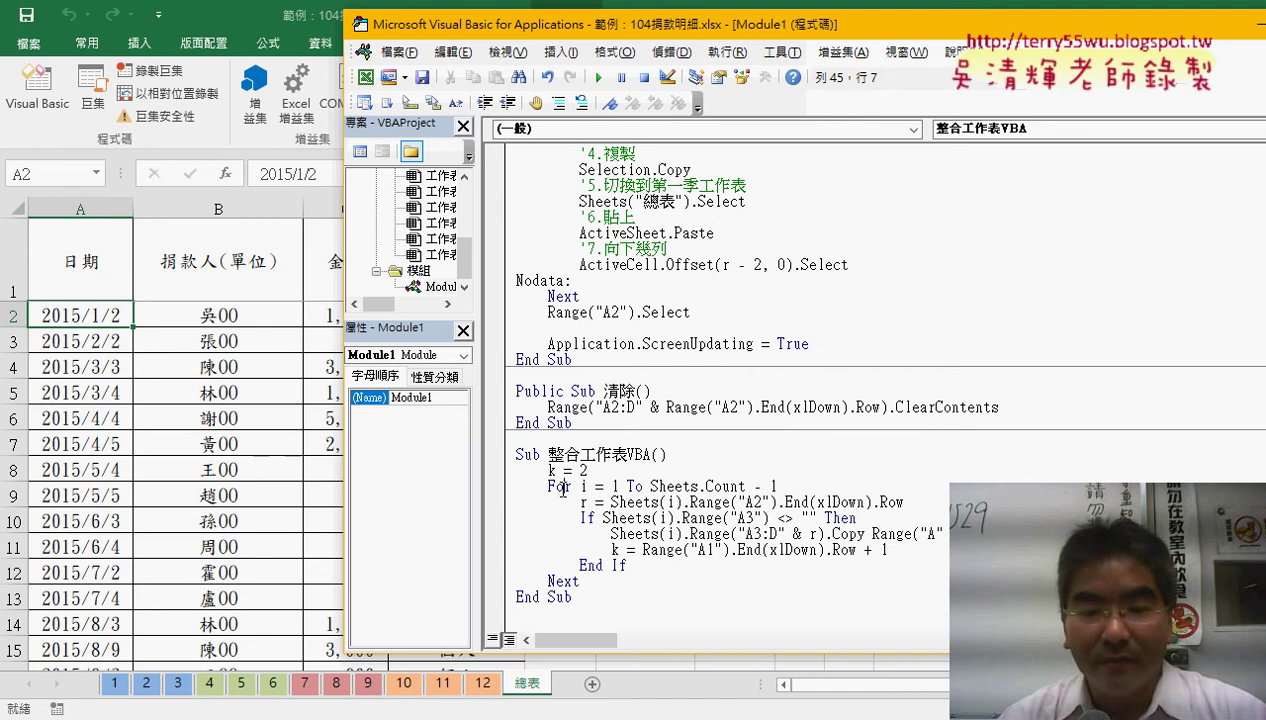
{"action": "left_click", "coordinate": [567, 596]}
{"action": "left_click", "coordinate": [594, 565]}
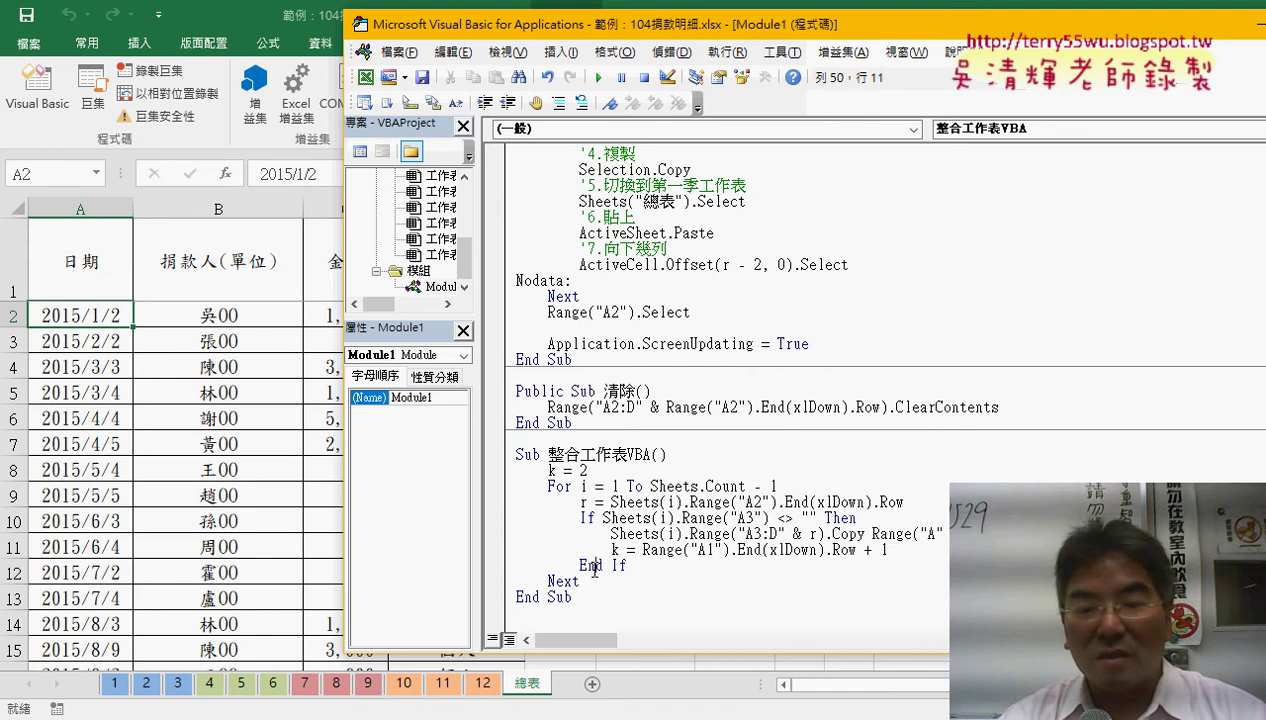
{"action": "left_click", "coordinate": [603, 502]}
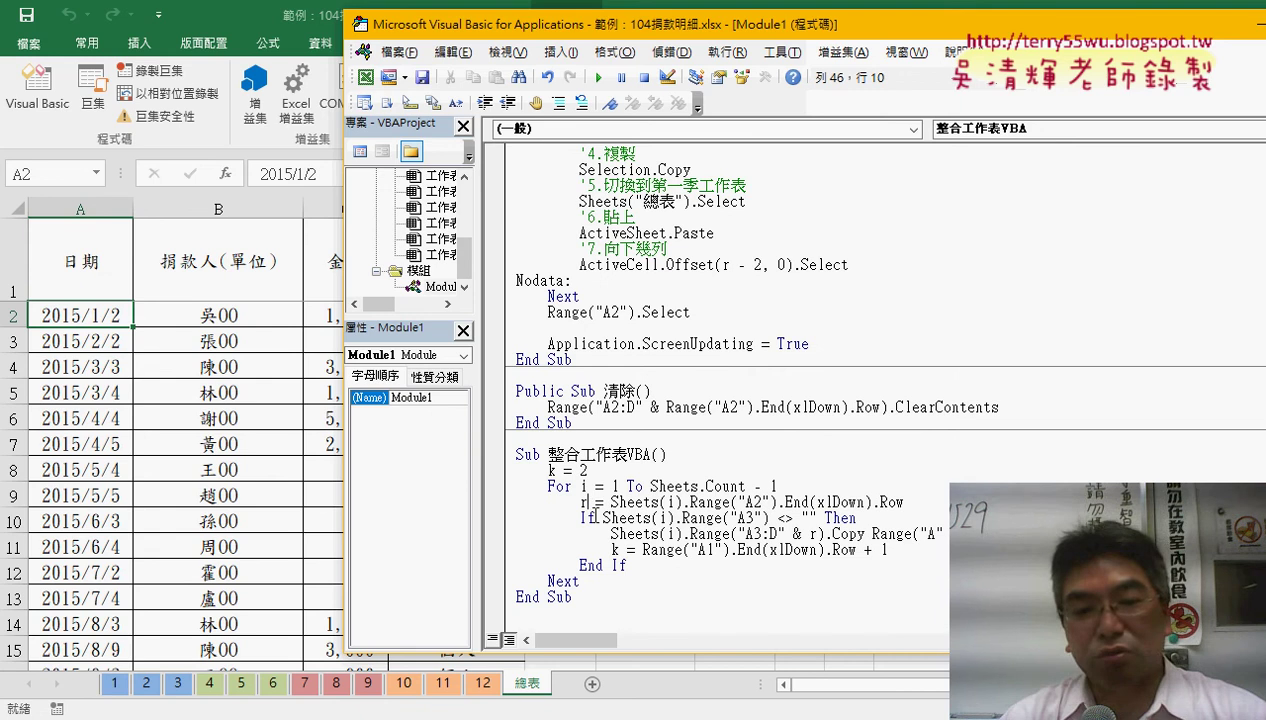
{"action": "left_click", "coordinate": [565, 471]}
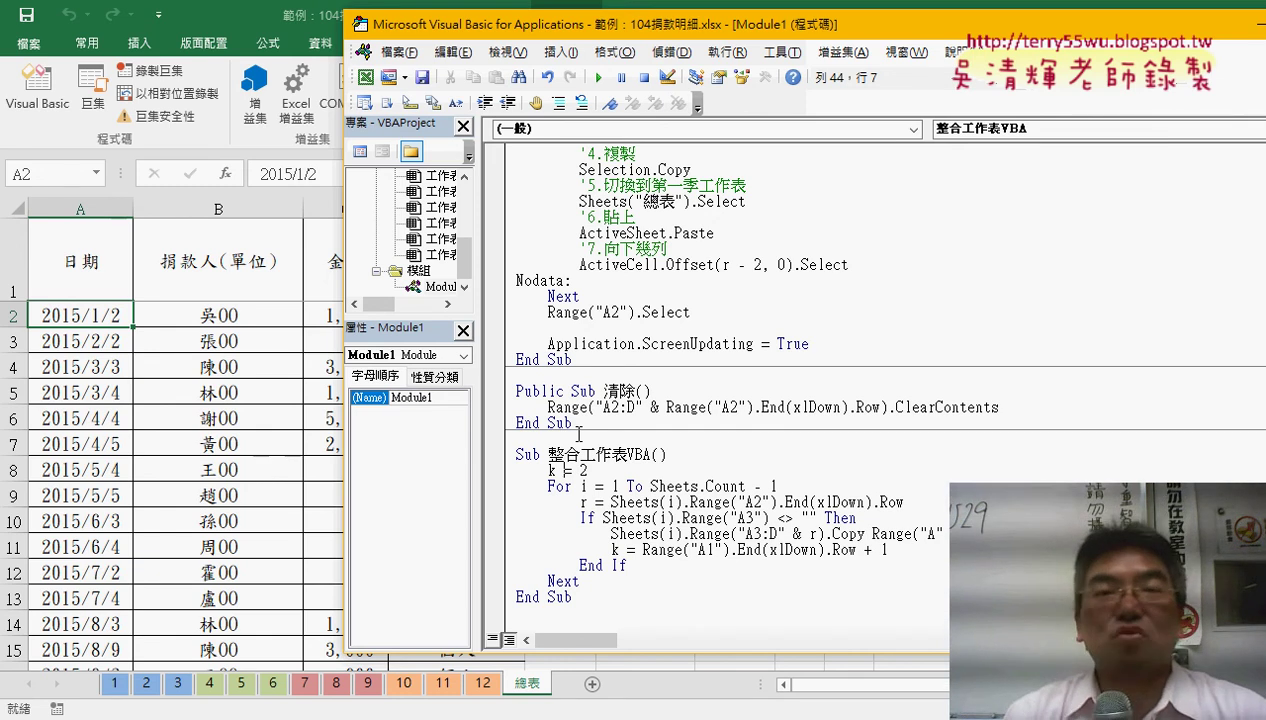
{"action": "left_click", "coordinate": [294, 412]}
{"action": "left_click", "coordinate": [808, 273]}
Clear and refill 總表 with 整合工作表VBA, then scroll up to Sub 整合工作表 in Visual Basic
{"action": "left_click", "coordinate": [643, 268]}
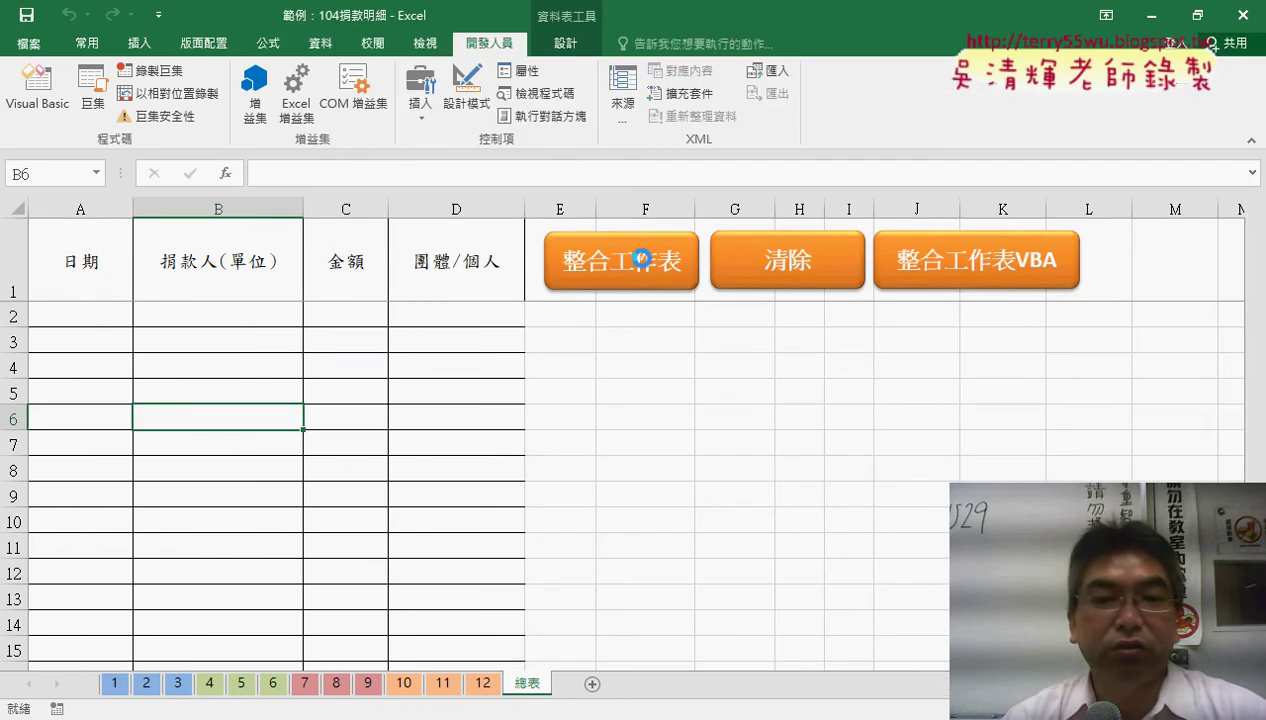
{"action": "left_click", "coordinate": [736, 270]}
{"action": "left_click", "coordinate": [904, 268]}
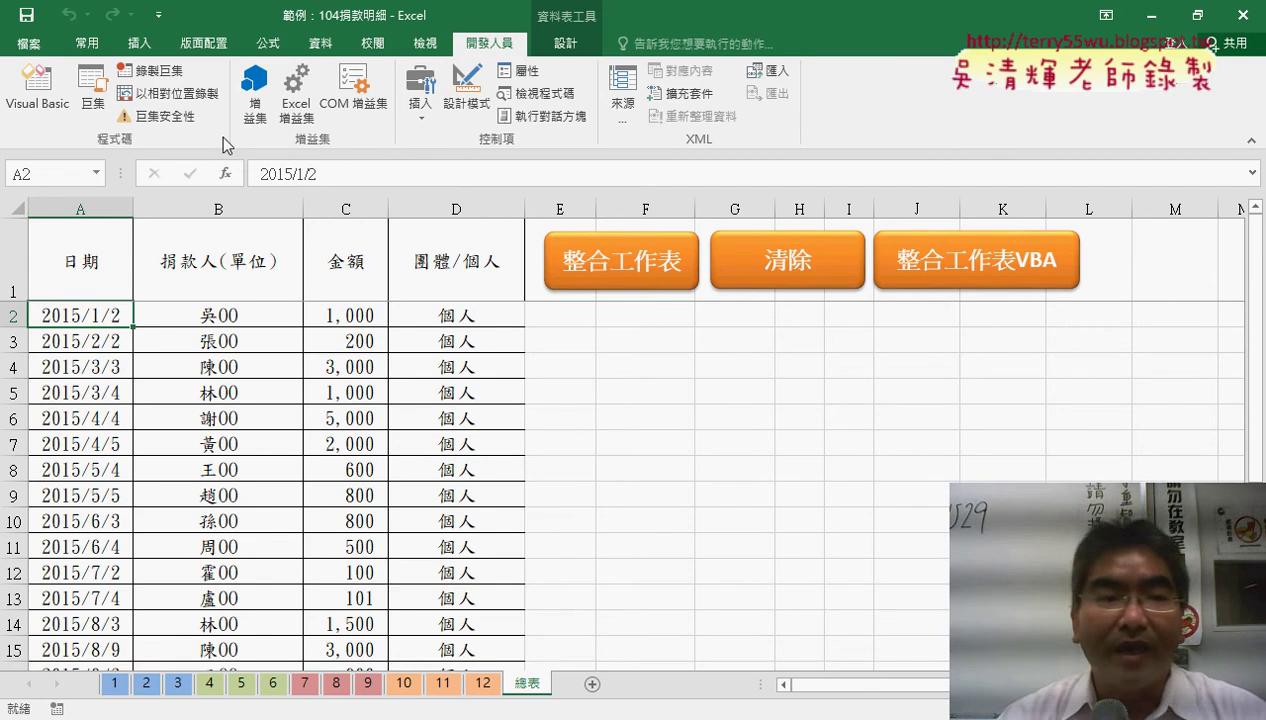
{"action": "left_click", "coordinate": [46, 115]}
{"action": "scroll", "coordinate": [660, 290], "scroll_direction": "up", "scroll_amount": 5}
{"action": "scroll", "coordinate": [660, 290], "scroll_direction": "up", "scroll_amount": 3}
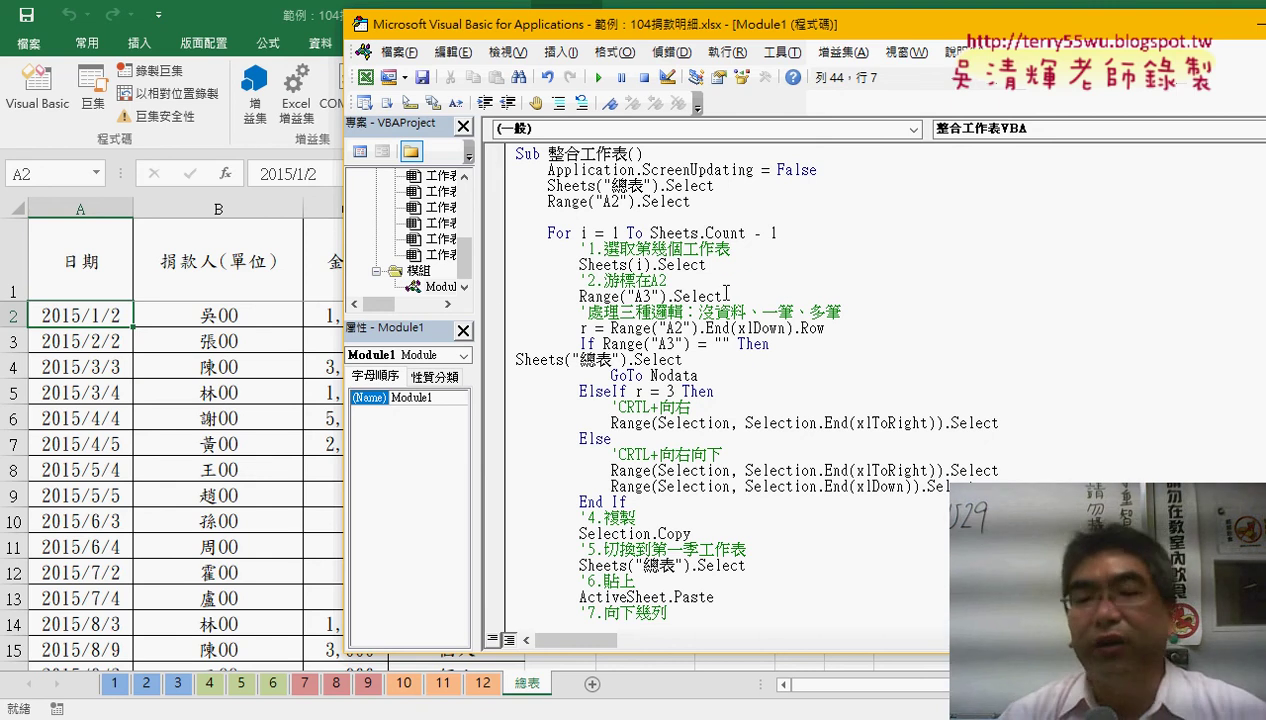
On sheet 1, select from A3 and extend to confirm the data spans only A3:D3
{"action": "left_click", "coordinate": [115, 683]}
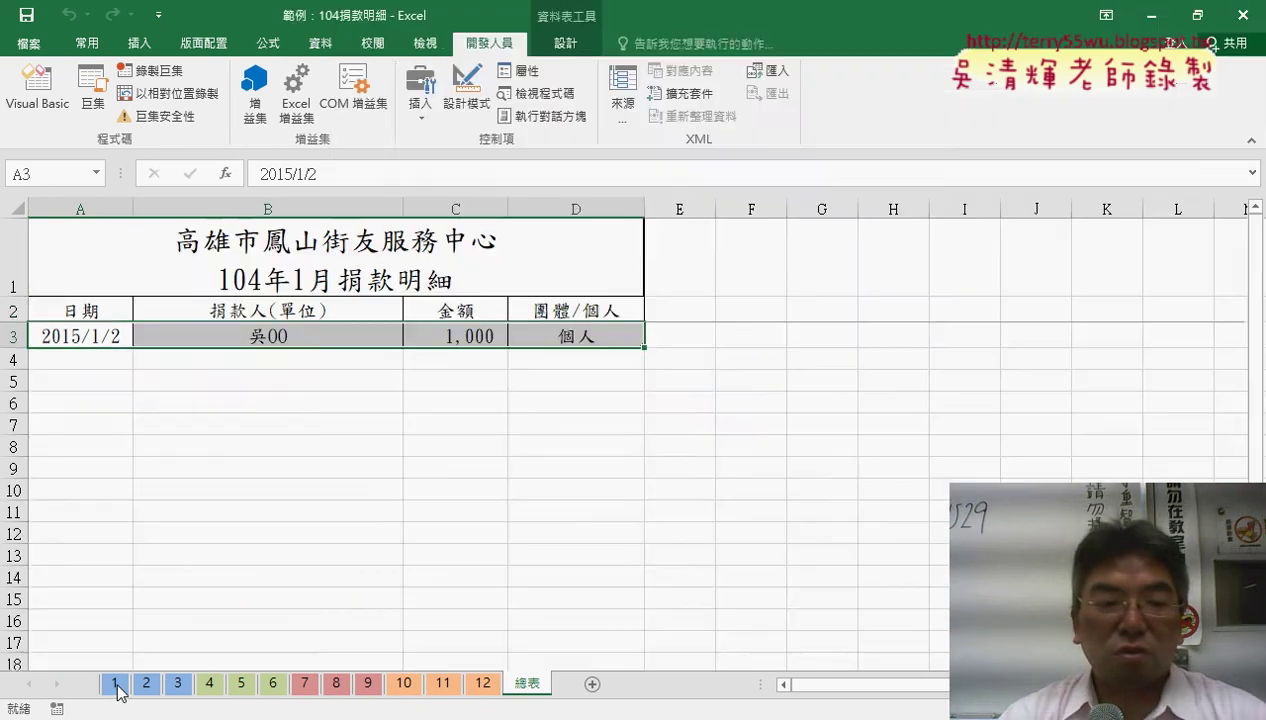
{"action": "left_click", "coordinate": [116, 684]}
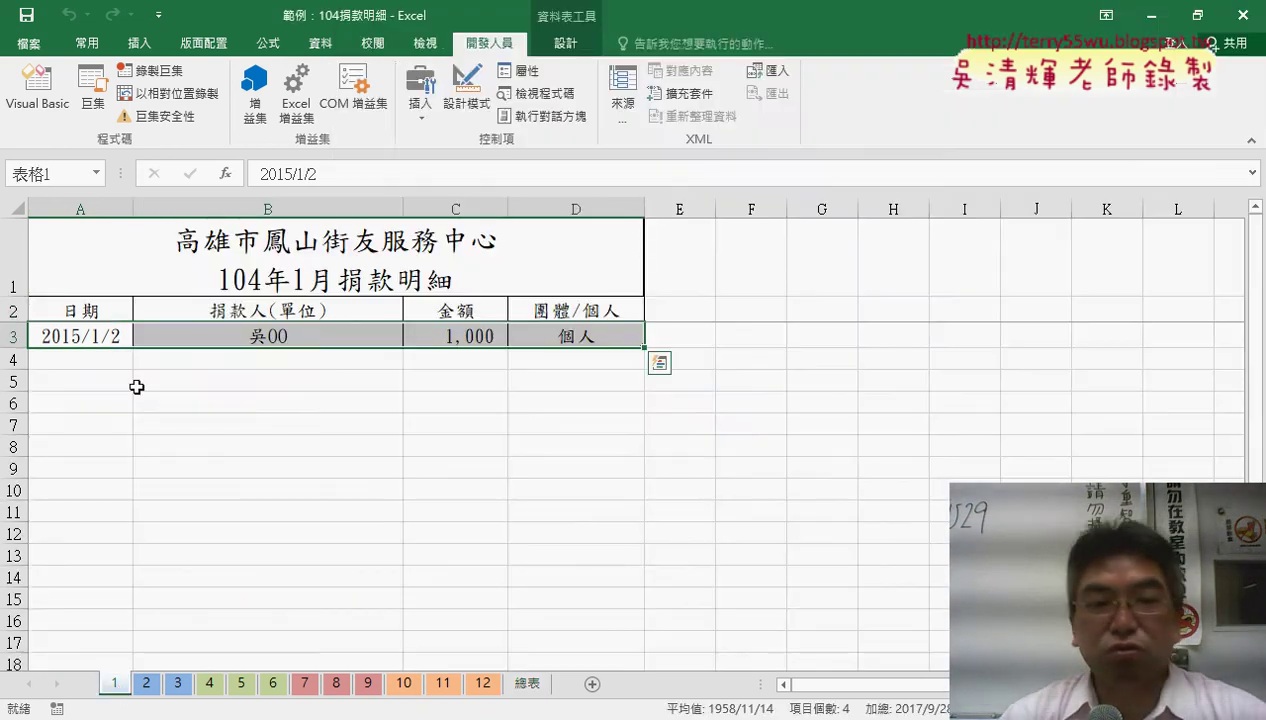
{"action": "left_click", "coordinate": [75, 338]}
{"action": "left_click", "coordinate": [93, 310]}
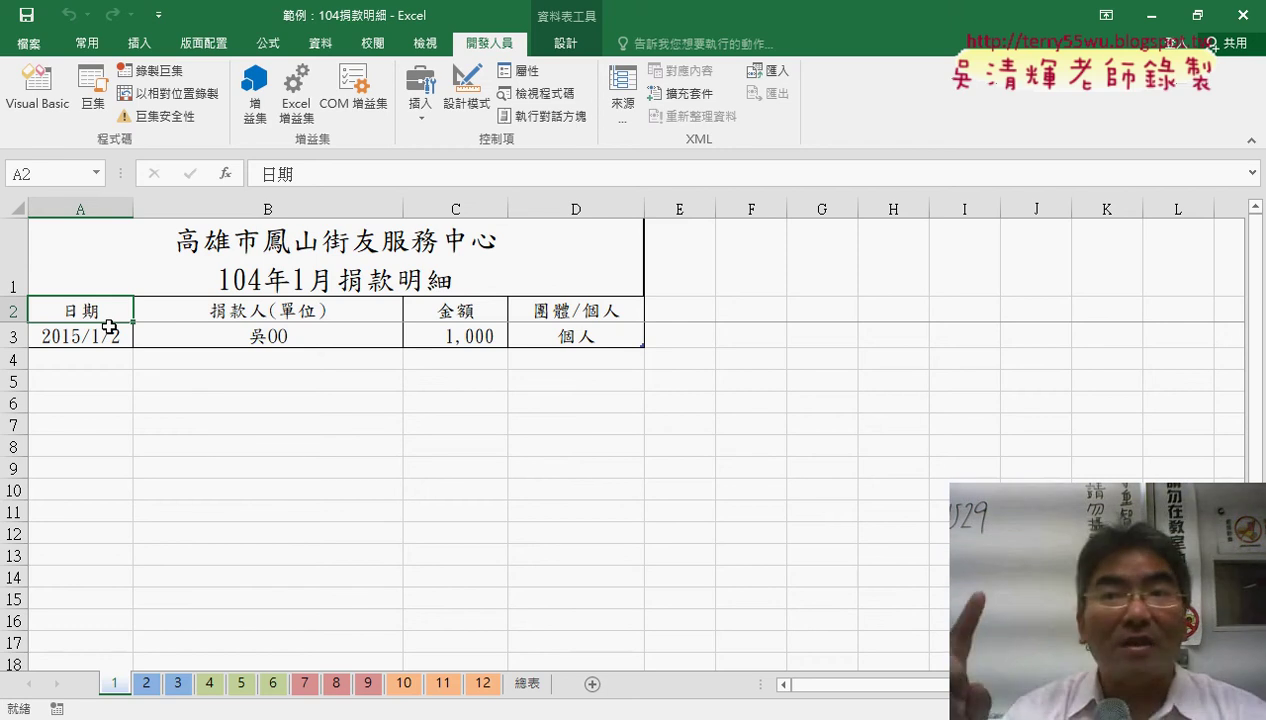
{"action": "left_click", "coordinate": [105, 339]}
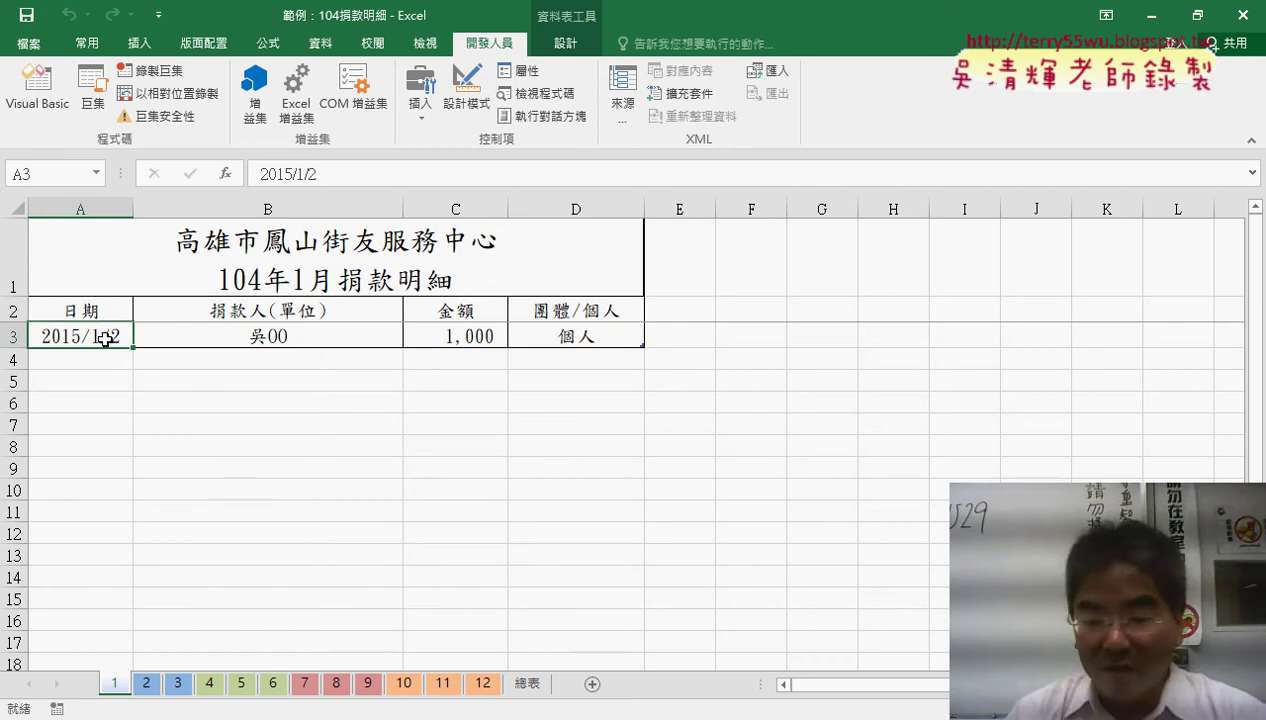
{"action": "key", "text": "ctrl+shift+Right"}
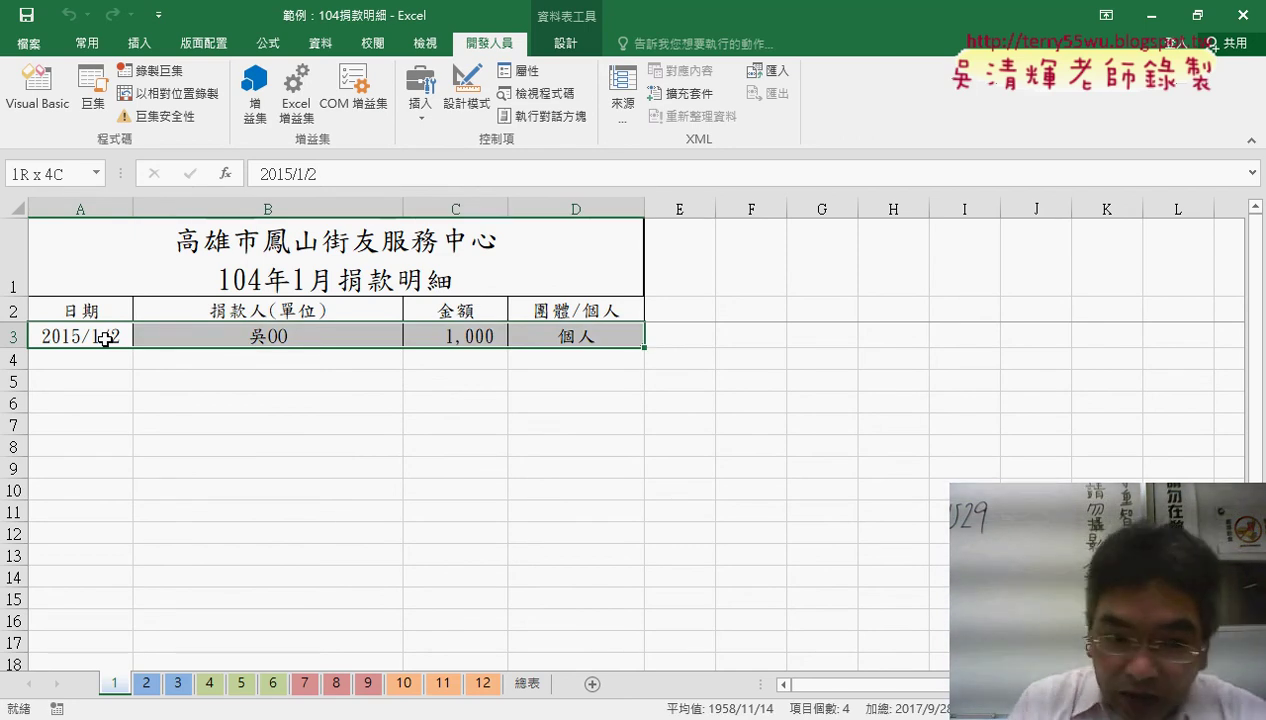
{"action": "key", "text": "ctrl+shift+Down"}
{"action": "key", "text": "ctrl+shift+Up"}
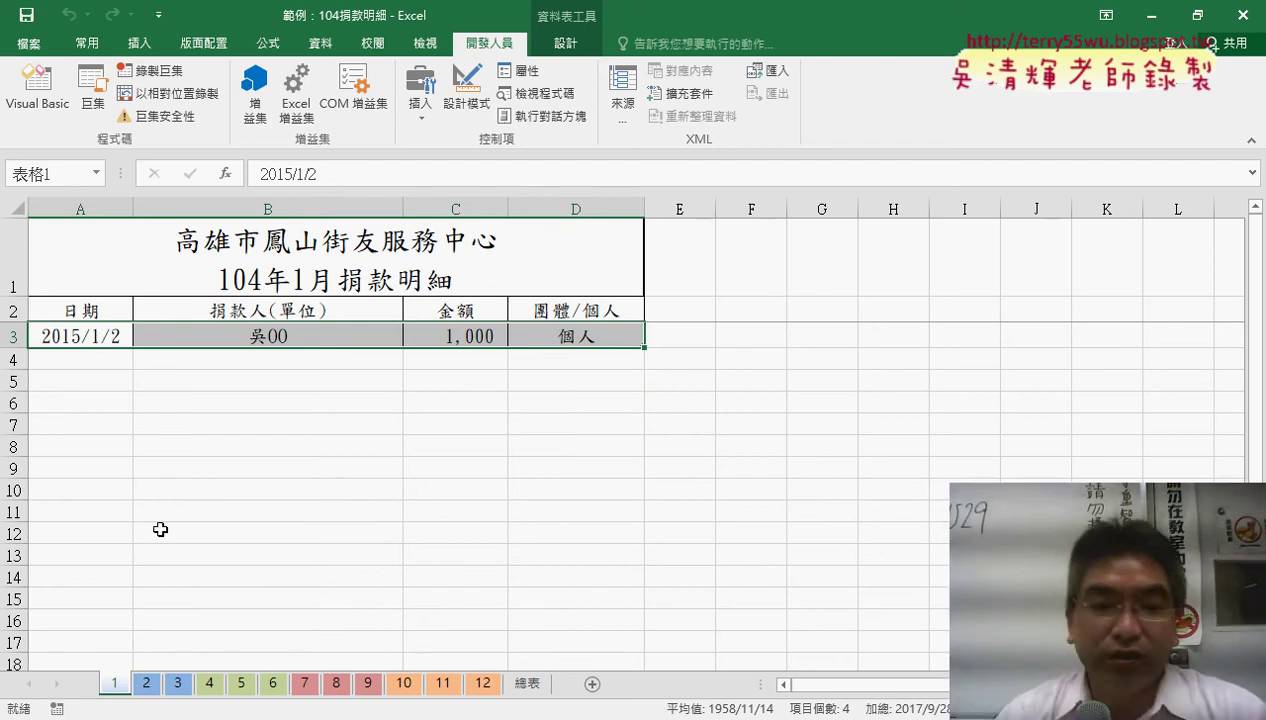
Return to the VBA editor inside the 整合工作表 procedure
{"action": "mouse_move", "coordinate": [416, 716]}
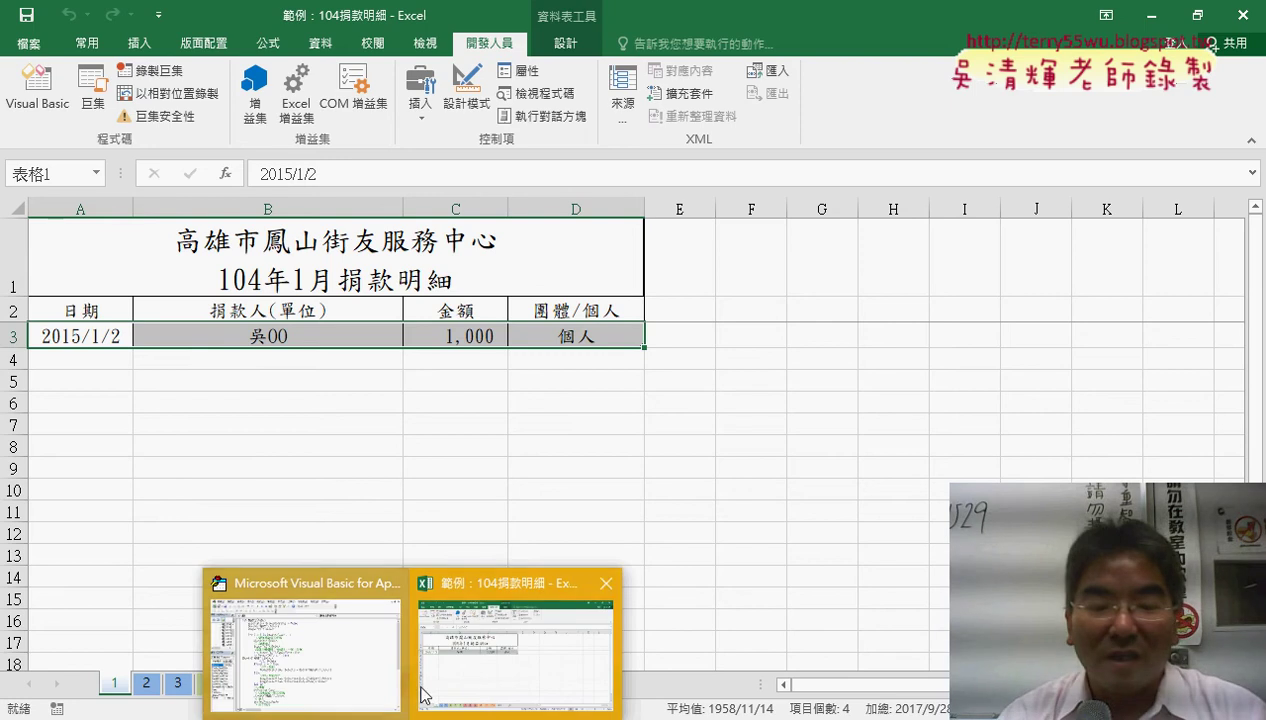
{"action": "left_click", "coordinate": [339, 669]}
{"action": "left_click", "coordinate": [684, 248]}
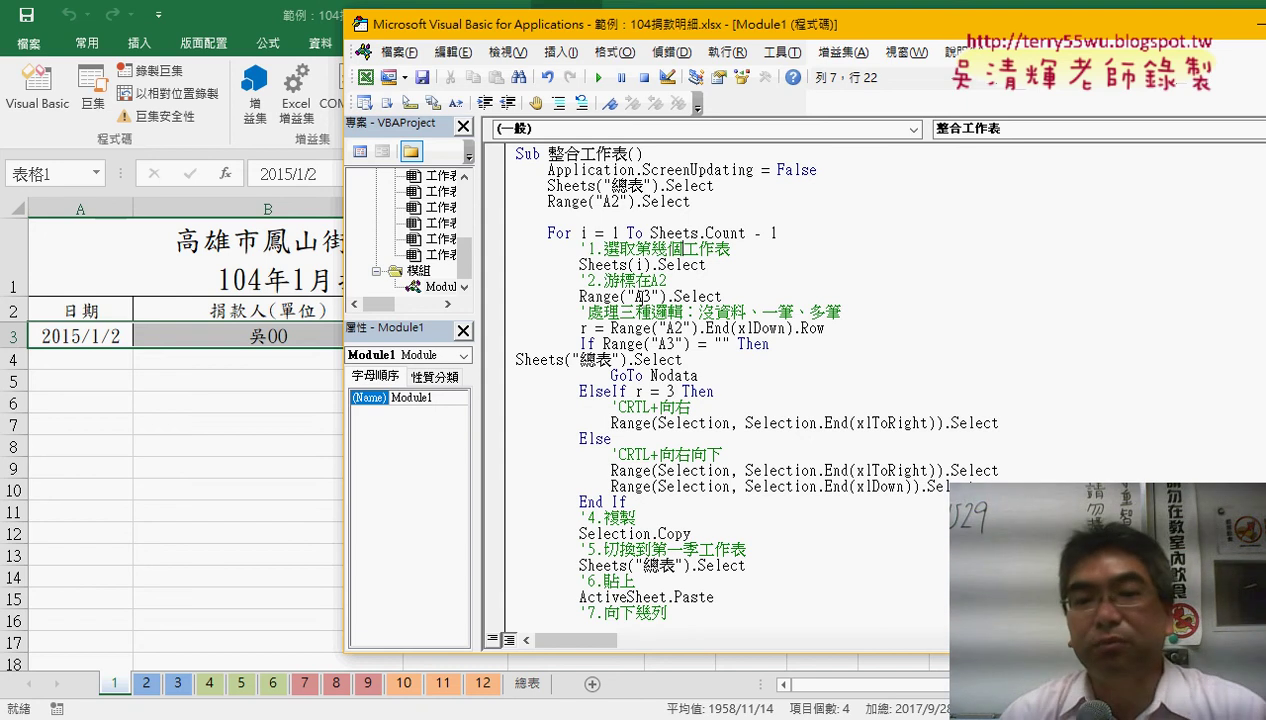
Highlight Range("A3") and its = "" empty test in code, then delete January row A3:D3
{"action": "left_click", "coordinate": [641, 296]}
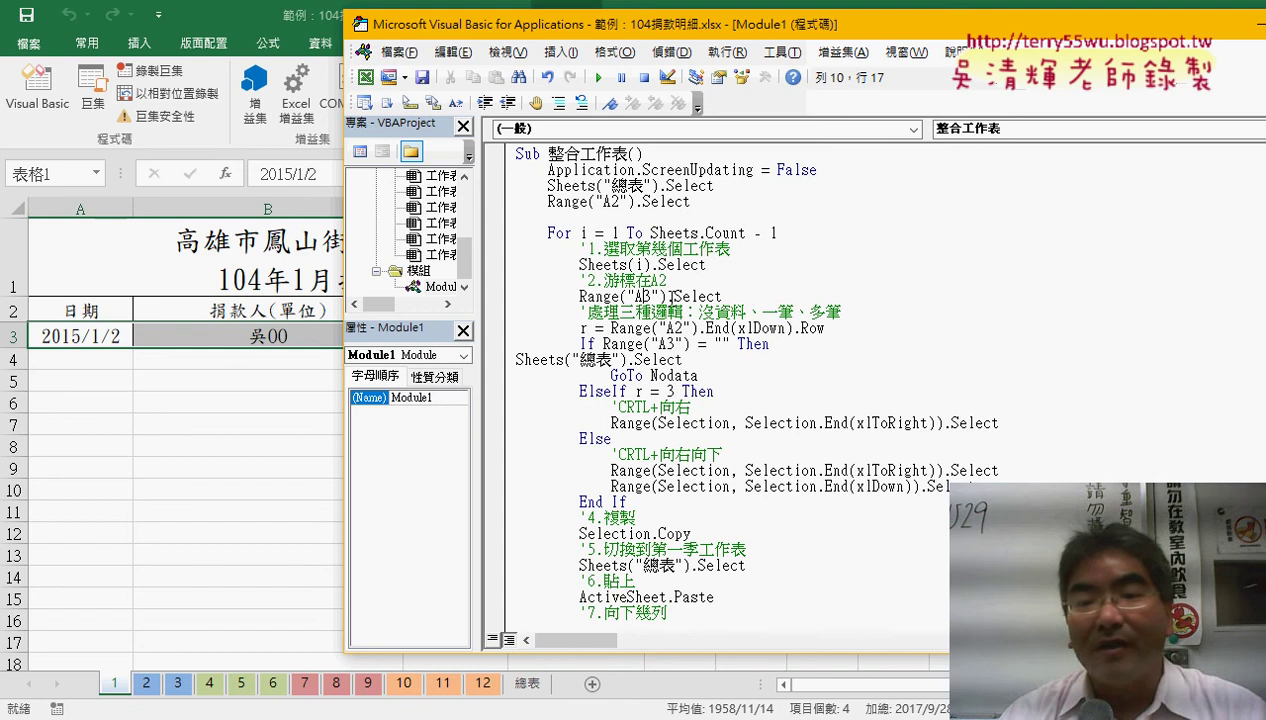
{"action": "left_click_drag", "start_coordinate": [666, 296], "coordinate": [578, 296]}
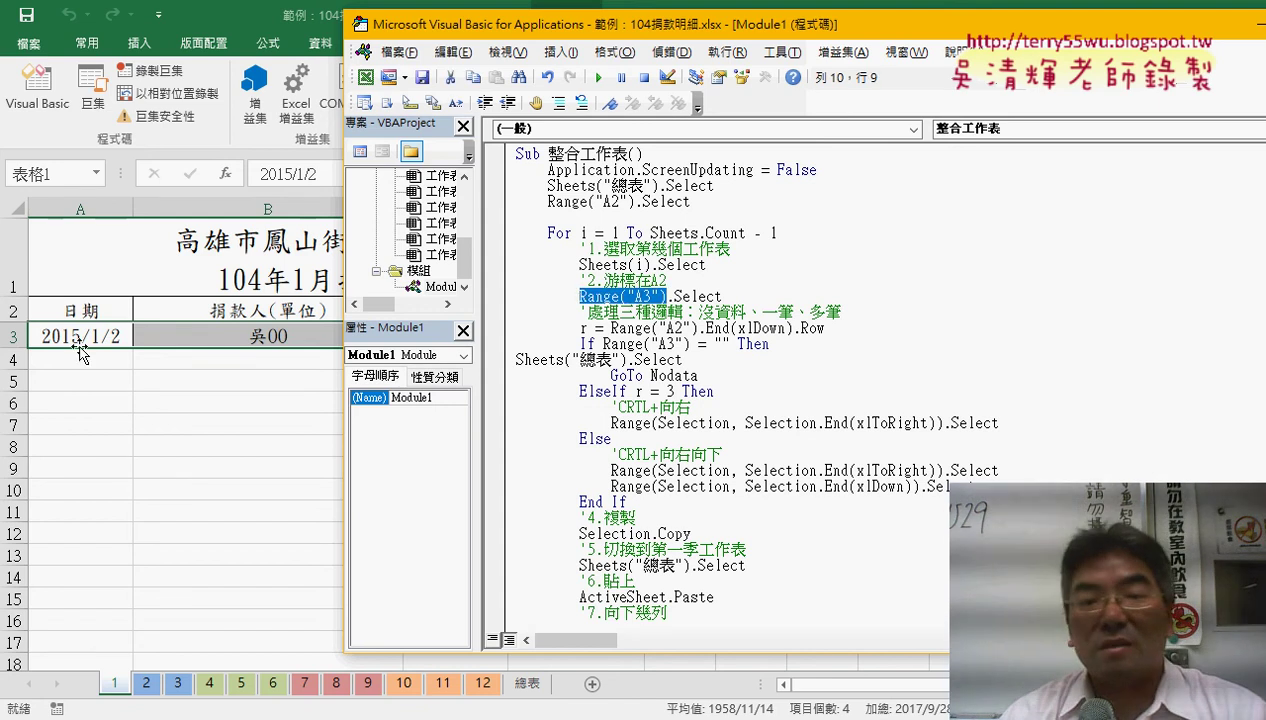
{"action": "left_click_drag", "start_coordinate": [729, 344], "coordinate": [603, 344]}
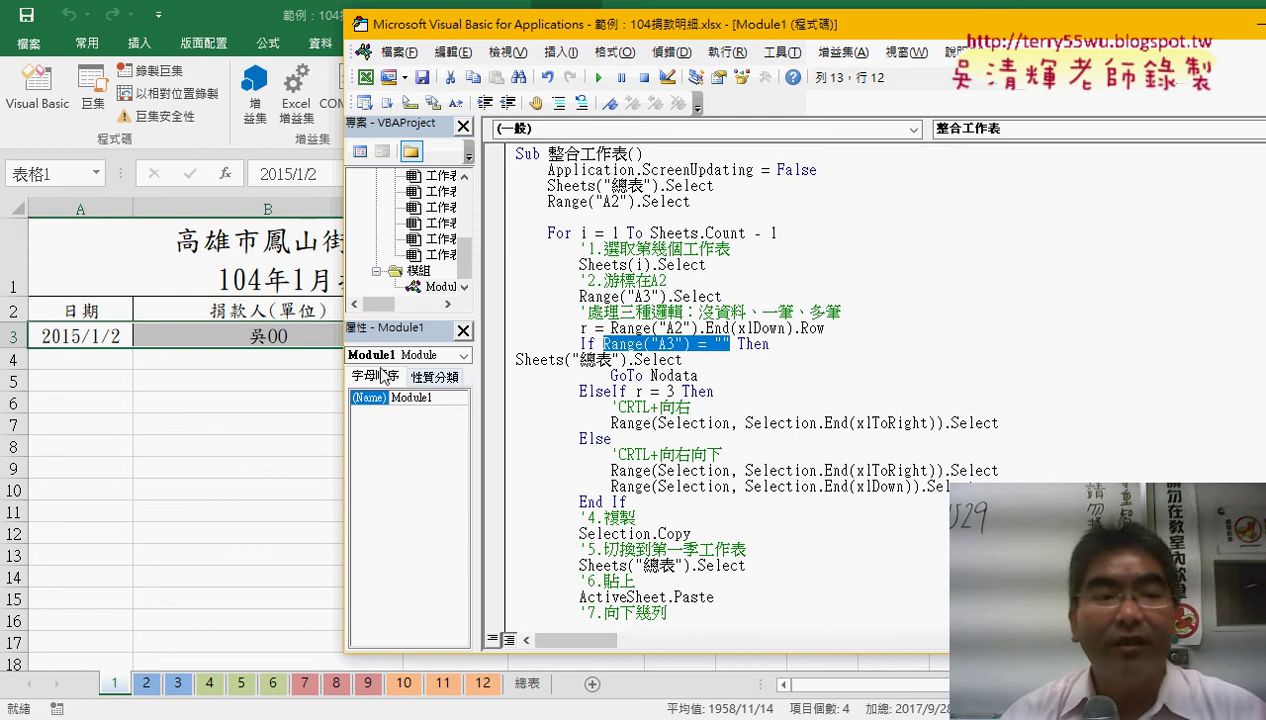
{"action": "left_click_drag", "start_coordinate": [70, 338], "coordinate": [603, 341]}
{"action": "key", "text": "Delete"}
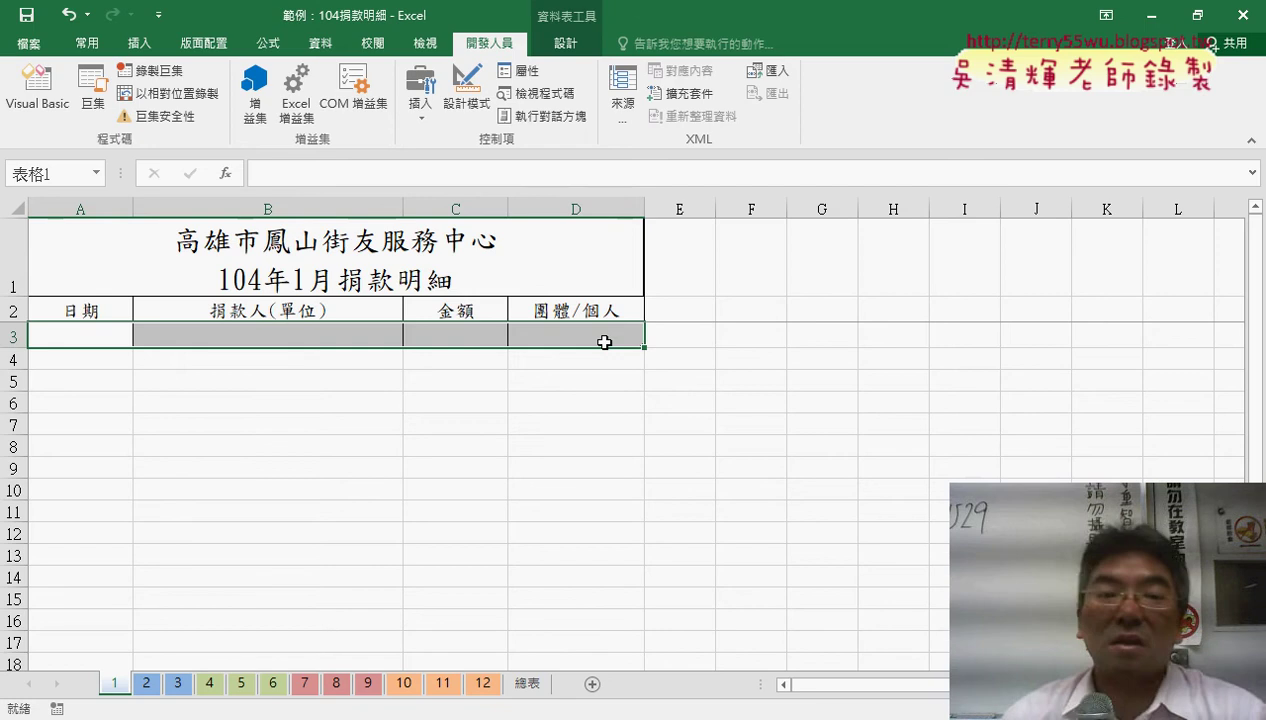
Highlight the GoTo Nodata statement and the Nodata: label with its Next line
{"action": "key", "text": "alt+F11"}
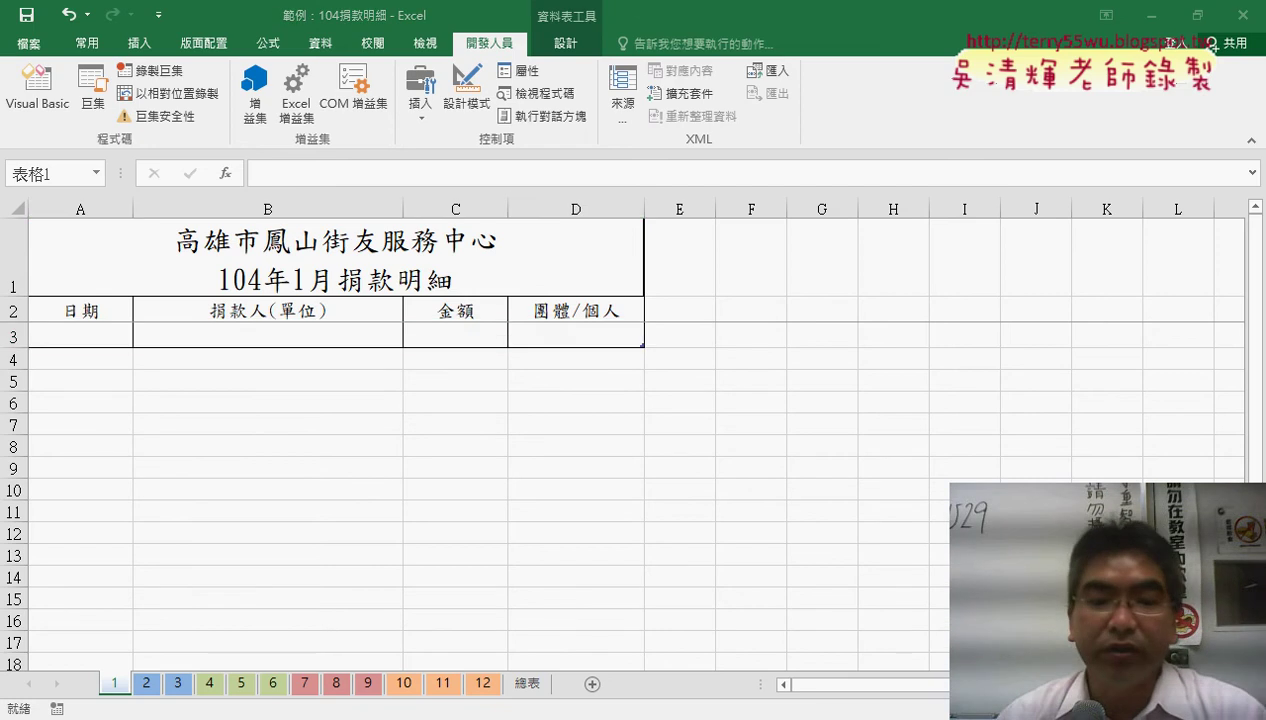
{"action": "left_click", "coordinate": [300, 560]}
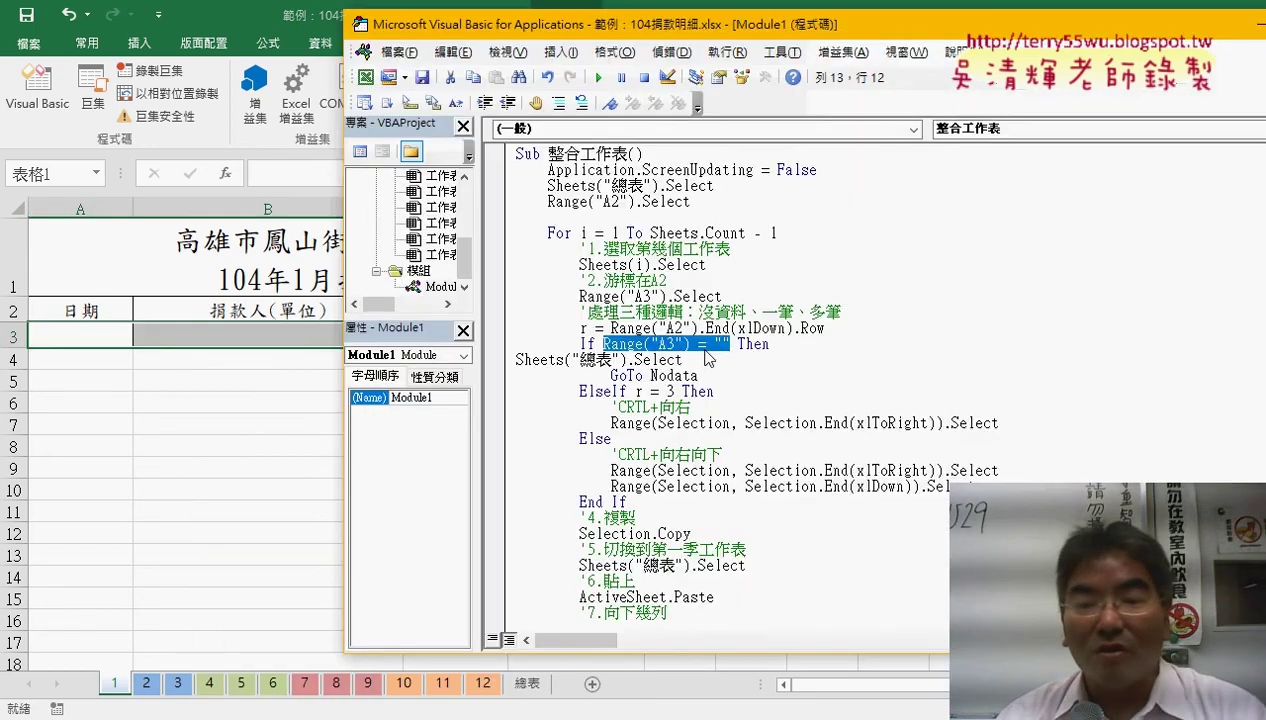
{"action": "left_click", "coordinate": [705, 350]}
{"action": "left_click_drag", "start_coordinate": [698, 376], "coordinate": [610, 376]}
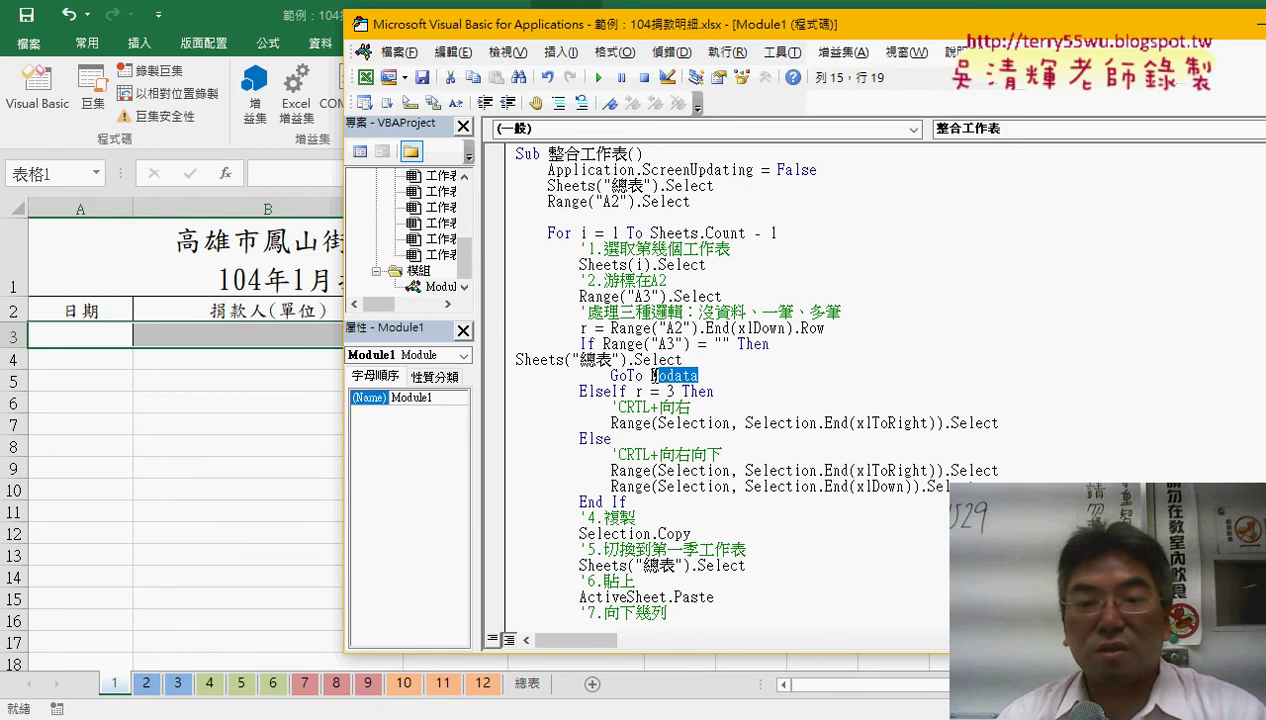
{"action": "scroll", "coordinate": [582, 523], "scroll_direction": "down", "scroll_amount": 2}
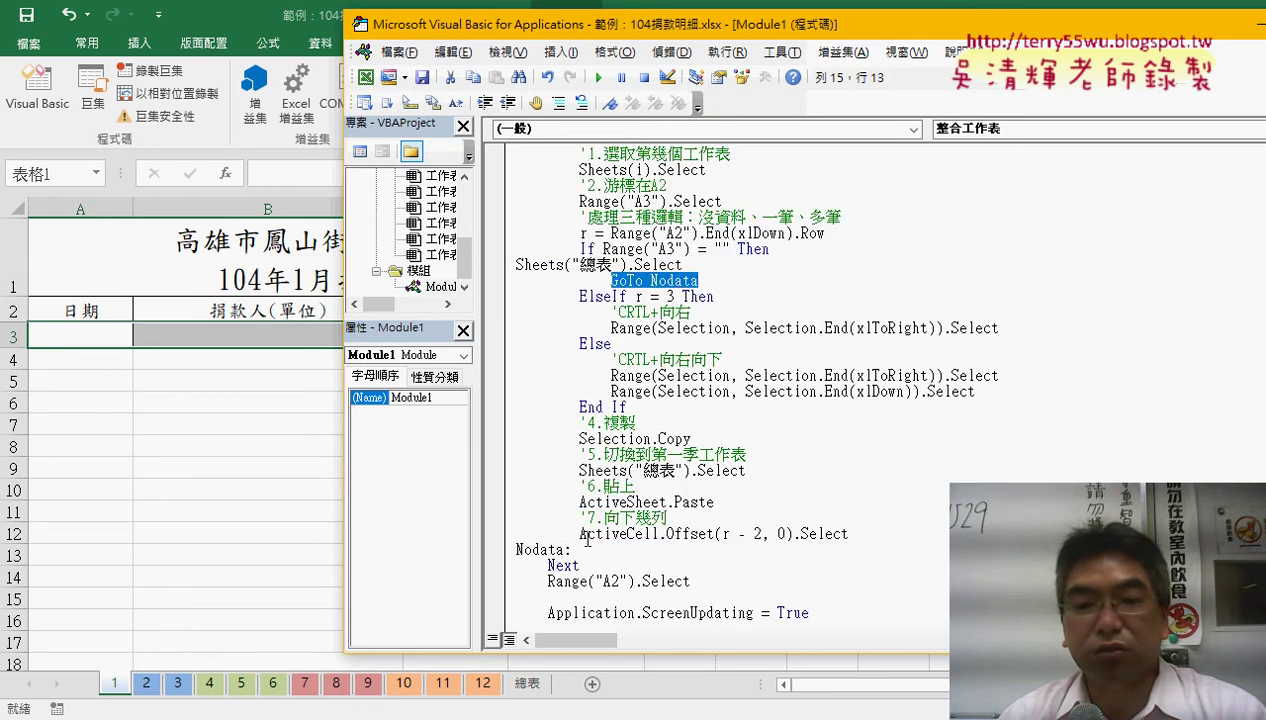
{"action": "scroll", "coordinate": [590, 515], "scroll_direction": "down", "scroll_amount": 1}
{"action": "left_click", "coordinate": [566, 502]}
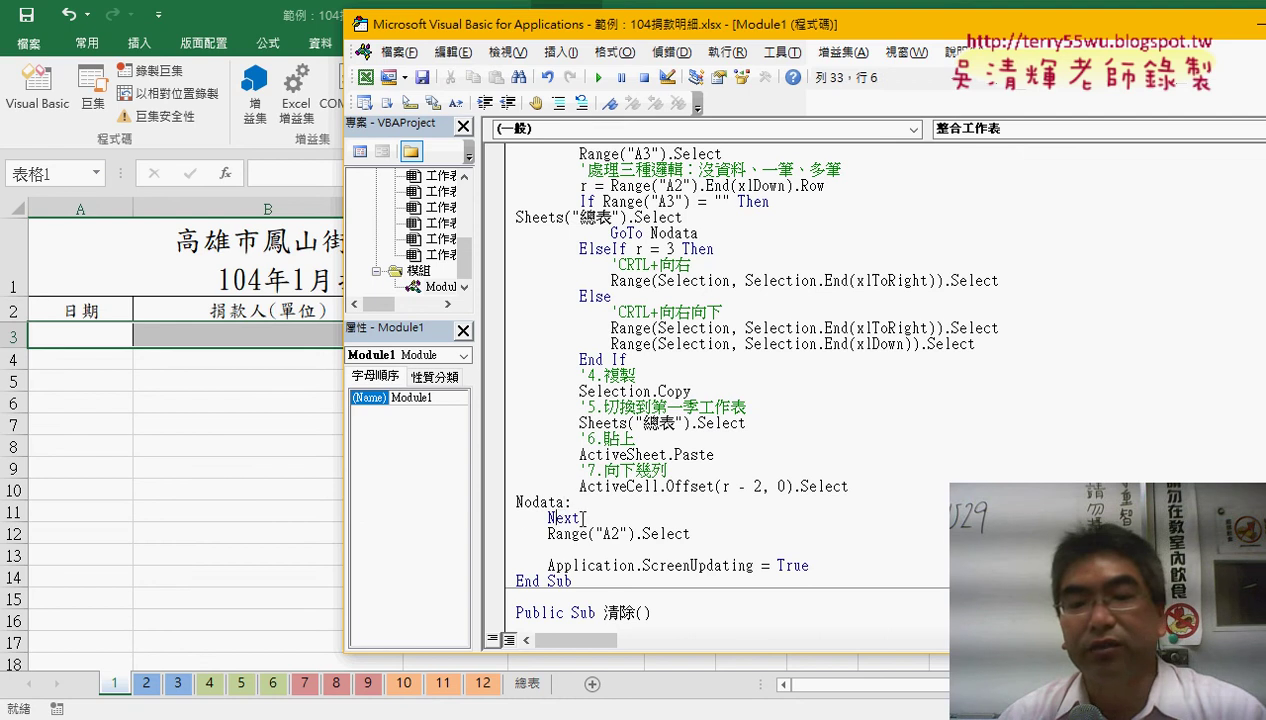
{"action": "left_click_drag", "start_coordinate": [582, 518], "coordinate": [494, 507]}
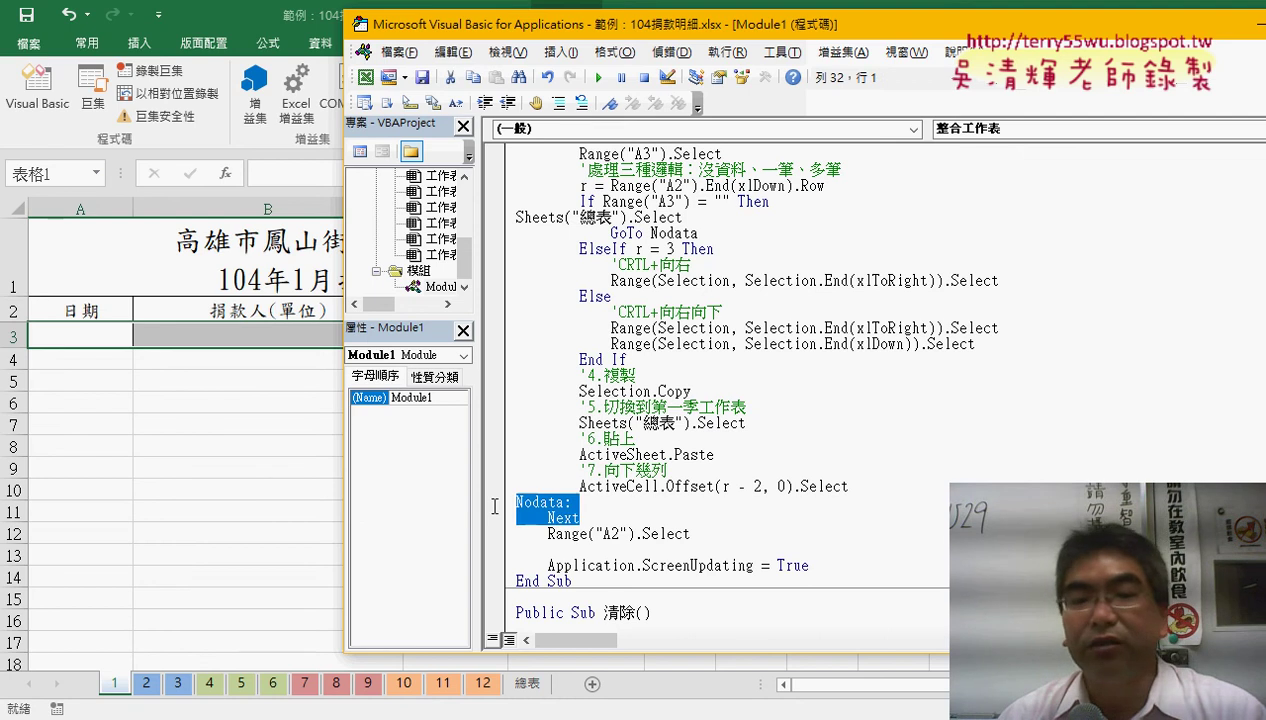
{"action": "left_click", "coordinate": [706, 232]}
{"action": "left_click_drag", "start_coordinate": [706, 232], "coordinate": [611, 232]}
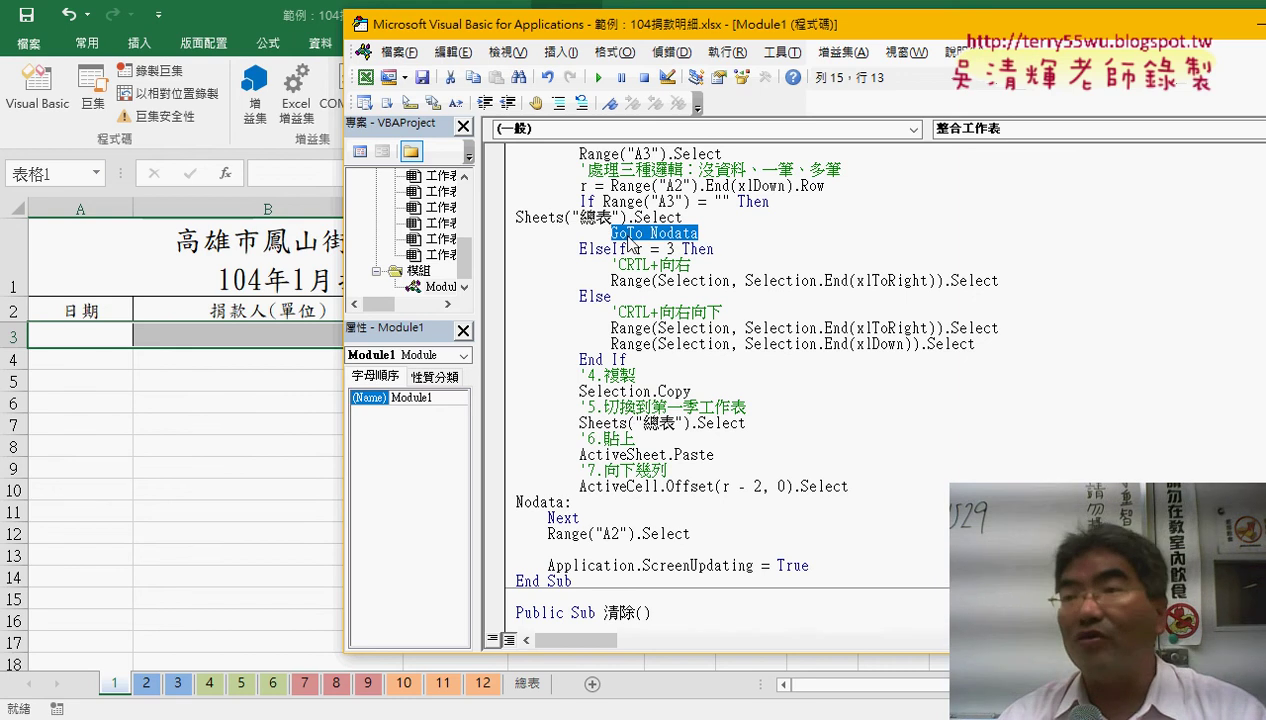
Draw red annotations linking GoTo Nodata to the Nodata: label, then clear them
{"action": "left_click_drag", "start_coordinate": [630, 241], "coordinate": [636, 248]}
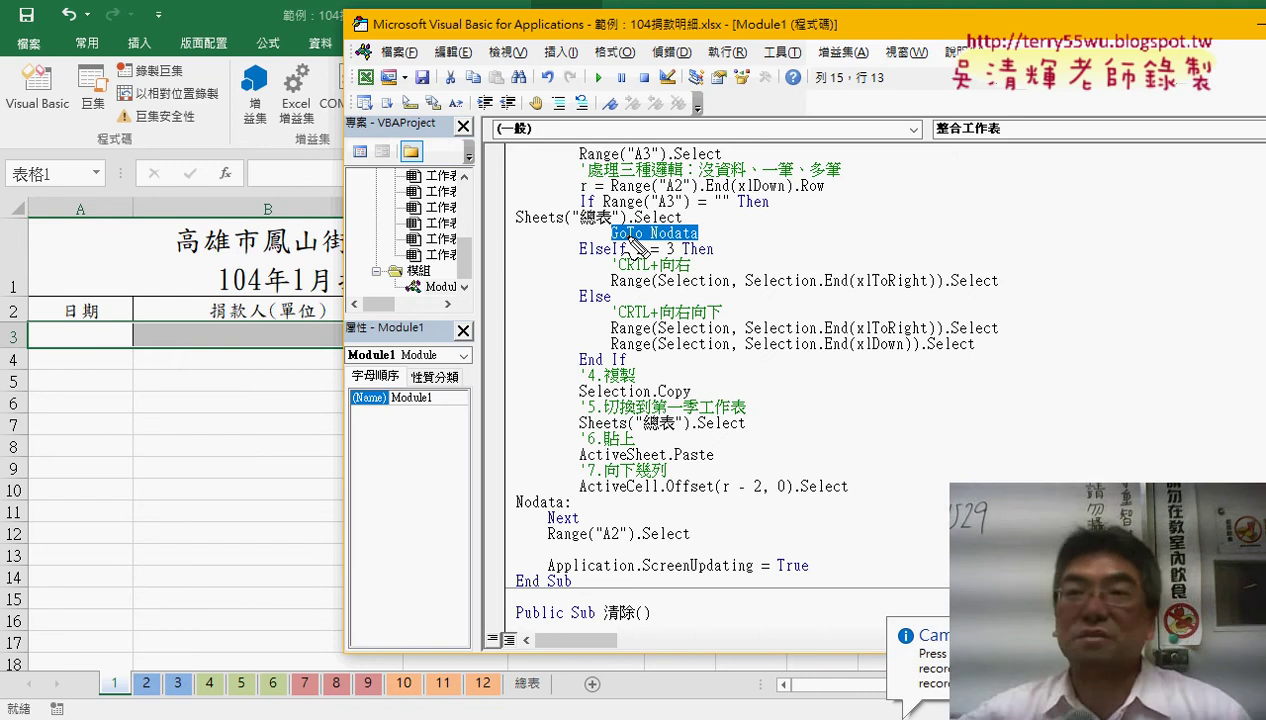
{"action": "mouse_move", "coordinate": [636, 248]}
{"action": "left_mouse_down"}
{"action": "mouse_move", "coordinate": [690, 205]}
{"action": "mouse_move", "coordinate": [663, 252]}
{"action": "left_mouse_up"}
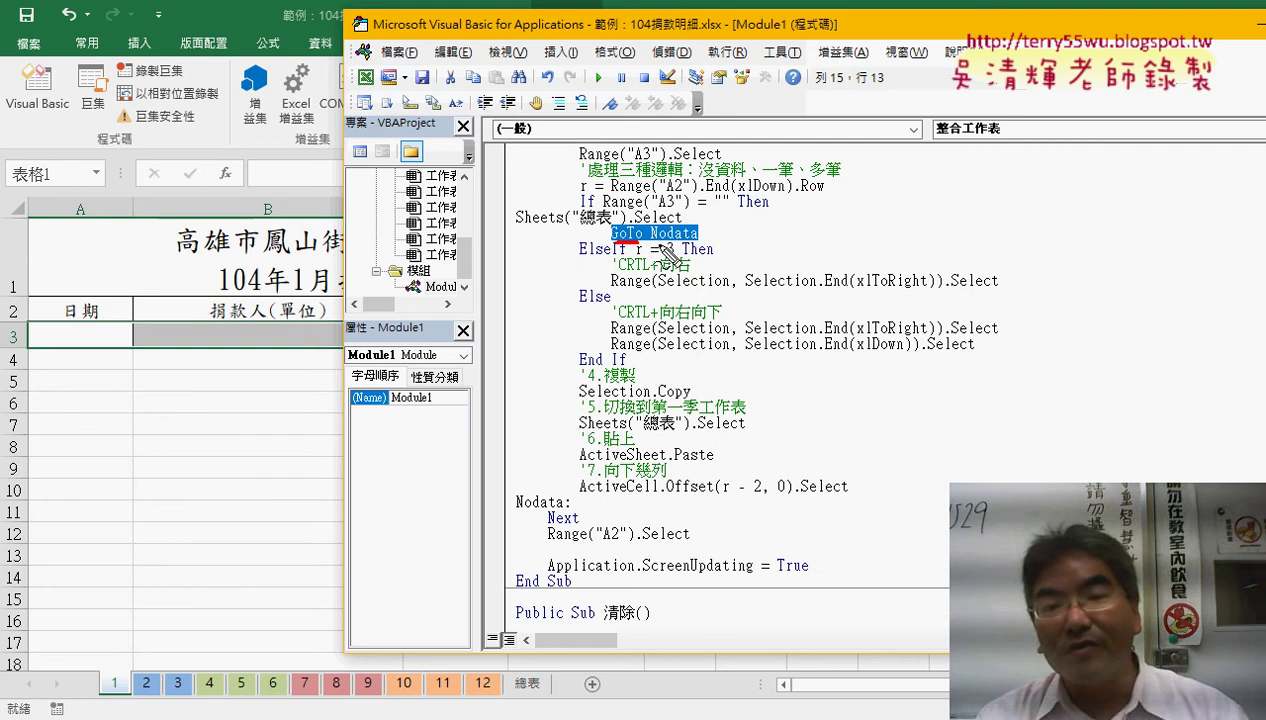
{"action": "left_click_drag", "start_coordinate": [663, 252], "coordinate": [703, 258]}
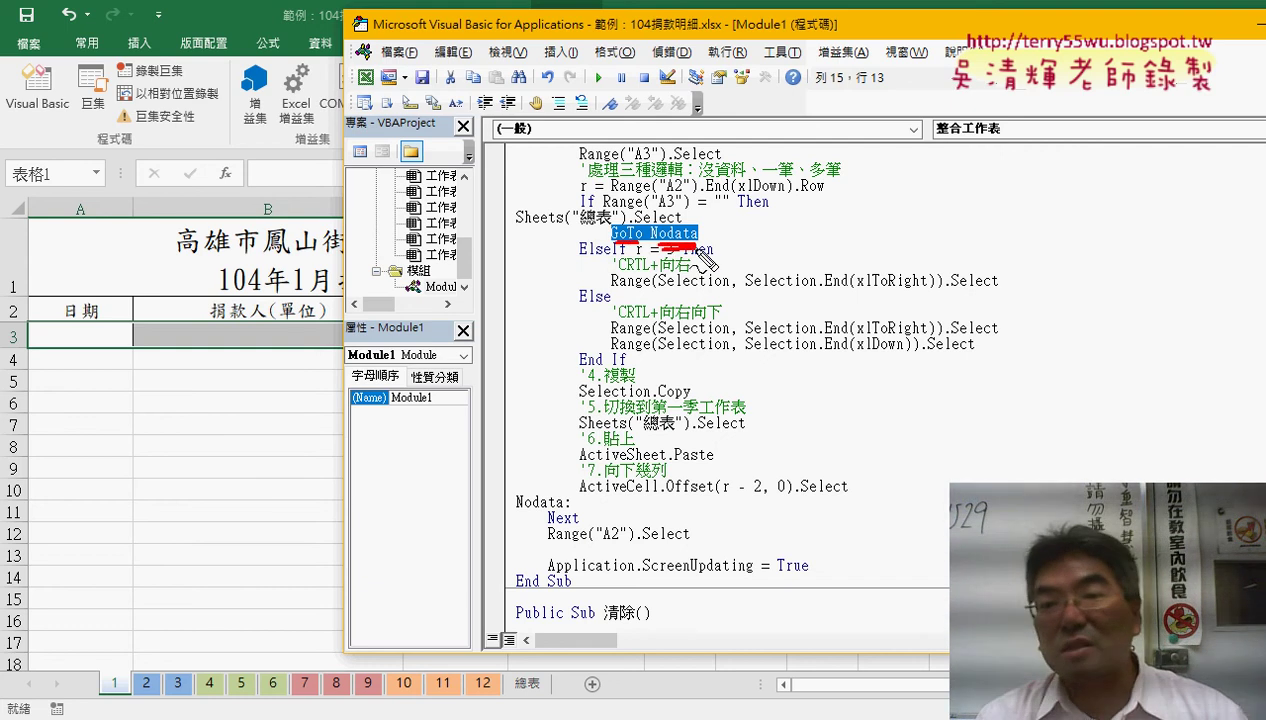
{"action": "left_click_drag", "start_coordinate": [517, 515], "coordinate": [575, 510]}
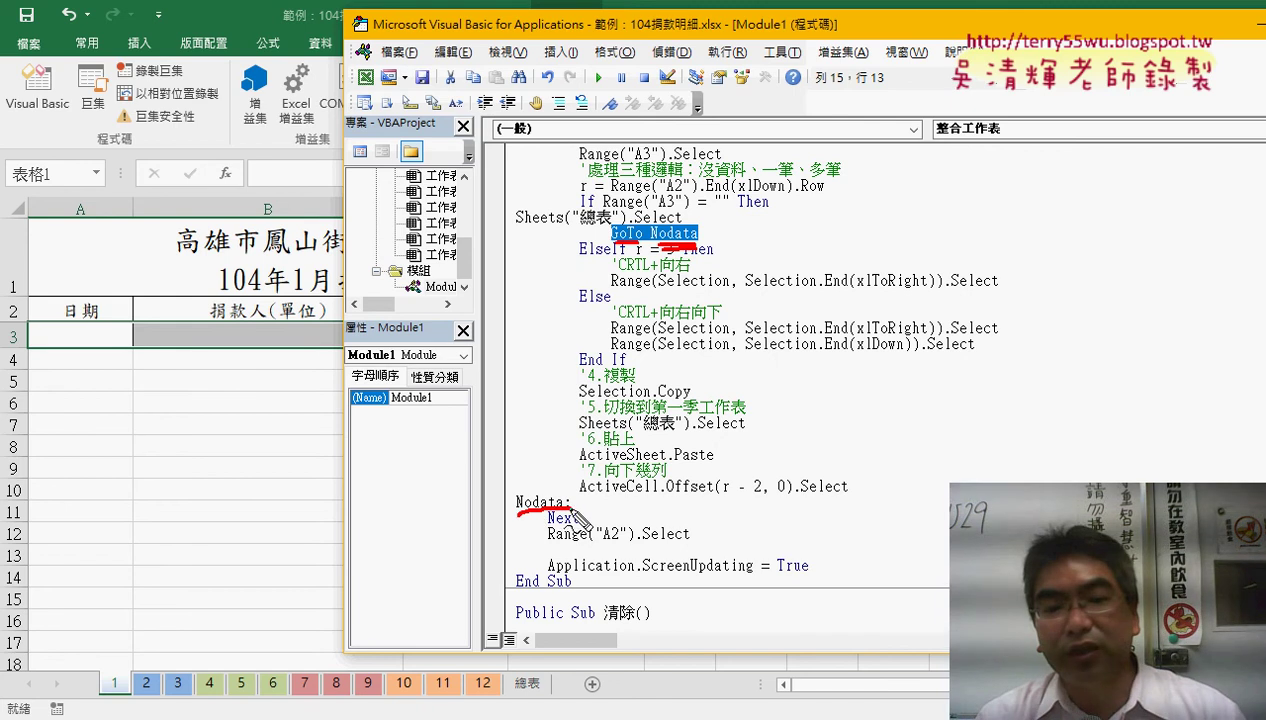
{"action": "mouse_move", "coordinate": [585, 235]}
{"action": "left_mouse_down"}
{"action": "mouse_move", "coordinate": [535, 238]}
{"action": "mouse_move", "coordinate": [483, 485]}
{"action": "mouse_move", "coordinate": [515, 500]}
{"action": "left_mouse_up"}
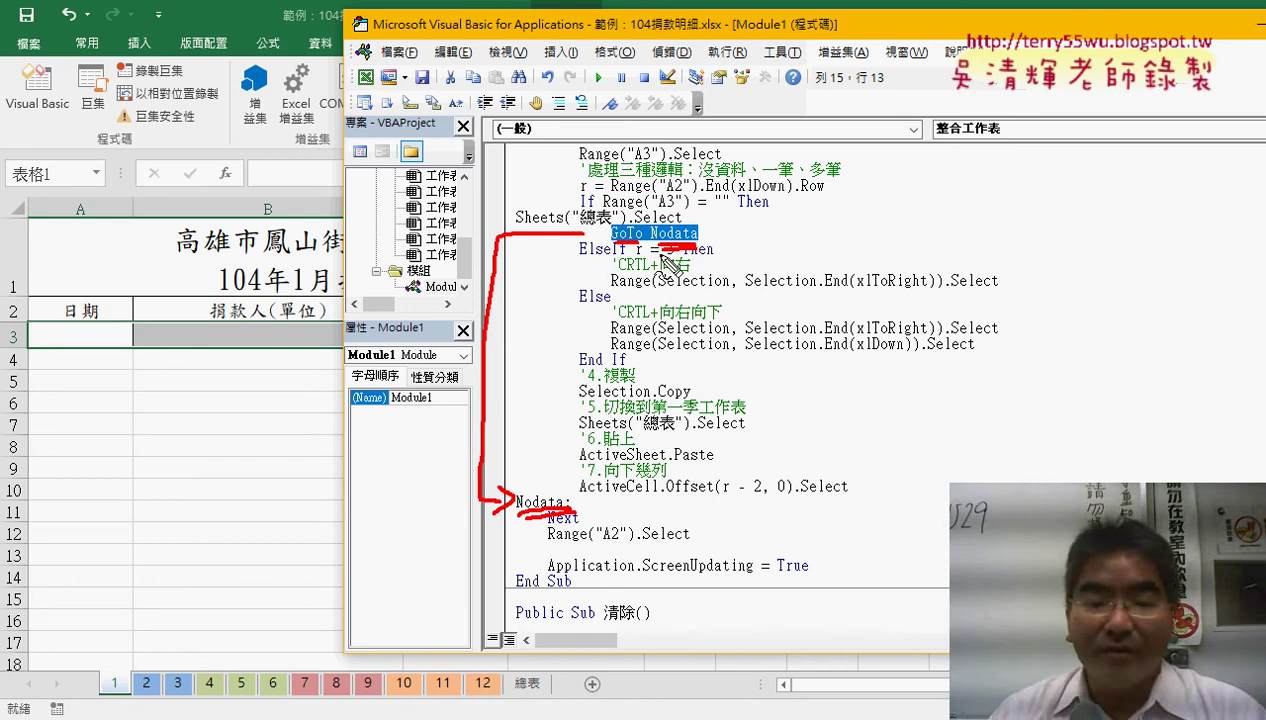
{"action": "key", "text": "Escape"}
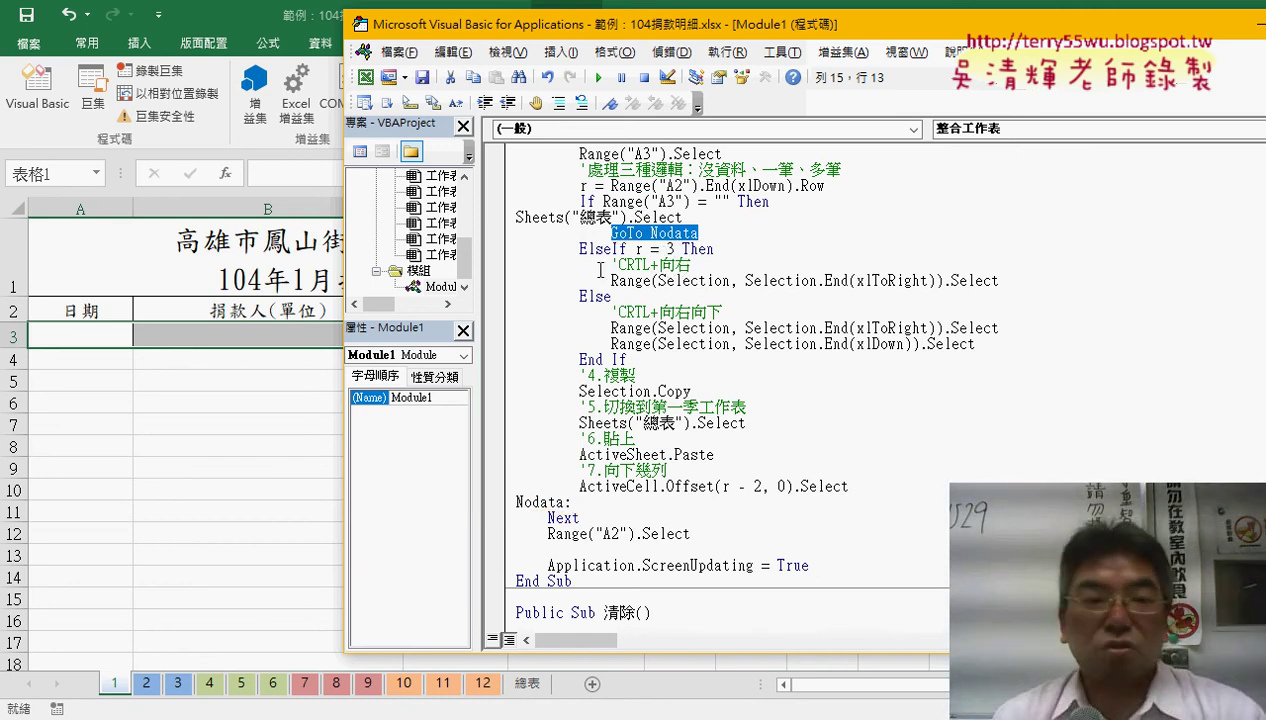
Undo the deletion on sheet 1 to bring back 2015/1/2, 1,000, 個人 in A3
{"action": "left_click", "coordinate": [73, 341]}
{"action": "left_click", "coordinate": [95, 341]}
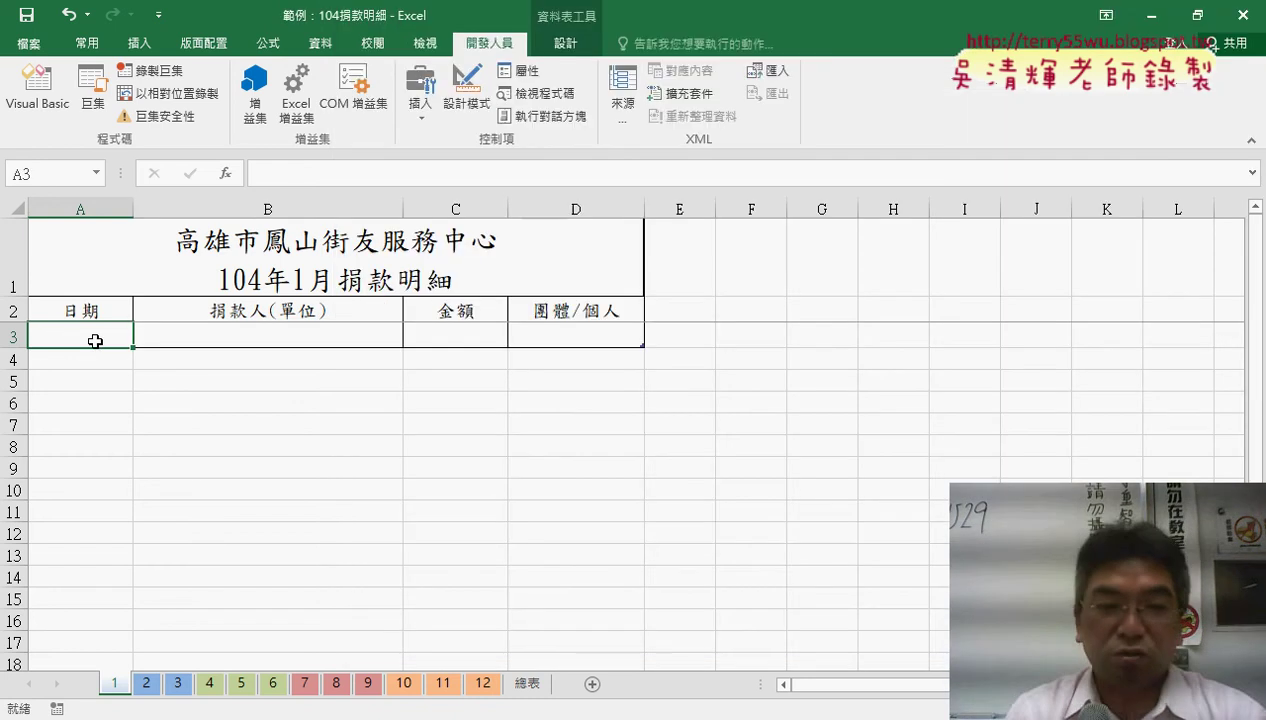
{"action": "key", "text": "ctrl+z"}
{"action": "key", "text": "Up"}
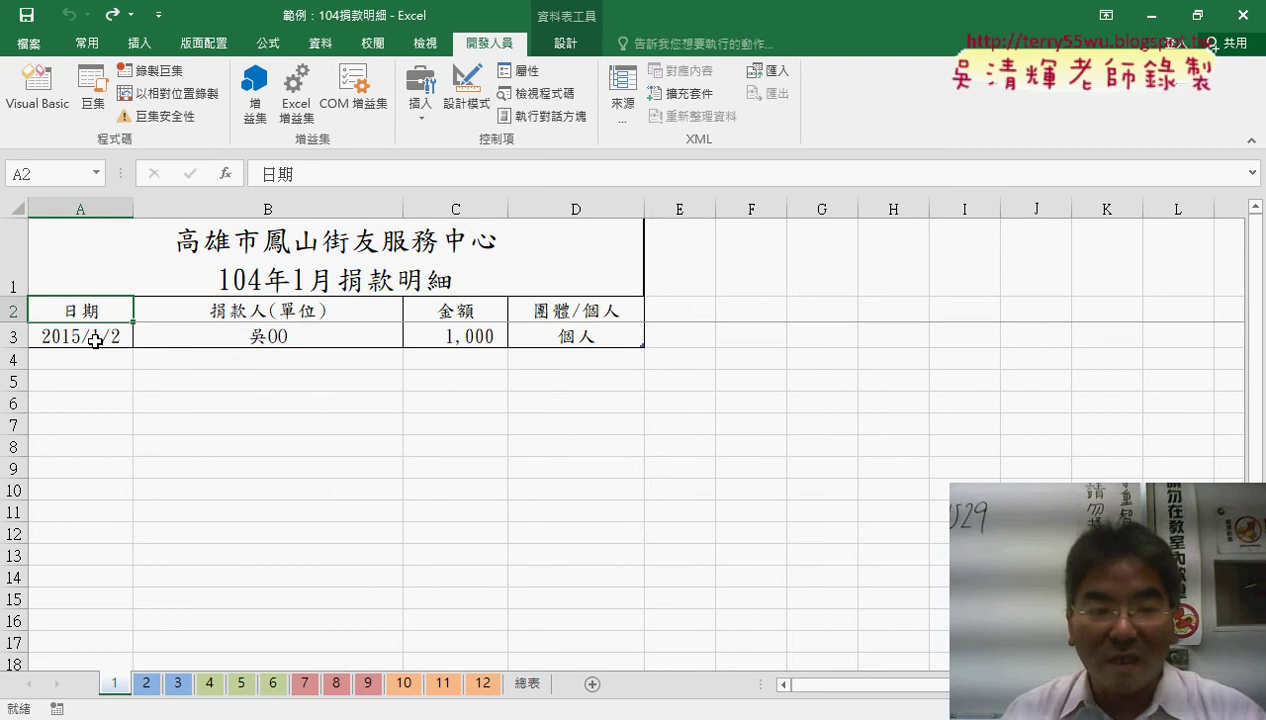
{"action": "left_click", "coordinate": [95, 341]}
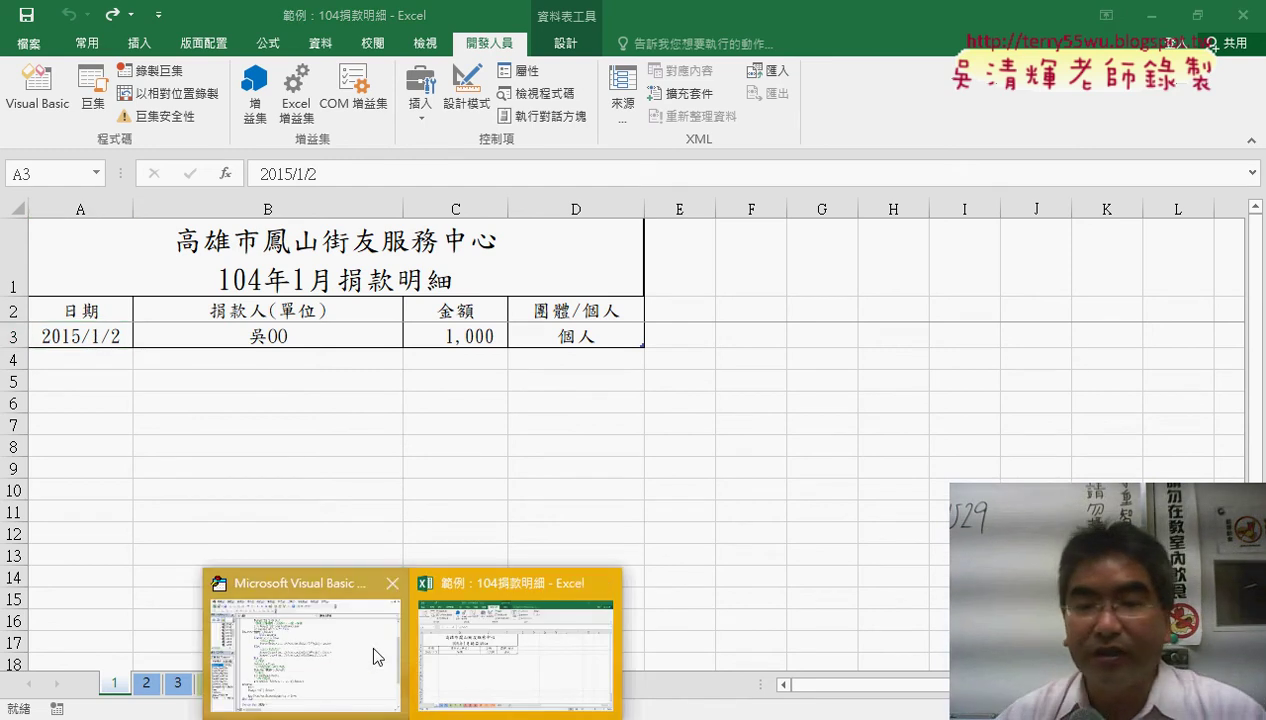
Highlight the If…End If block, Offset and its r - 2 argument, then show 總表
{"action": "left_click", "coordinate": [376, 655]}
{"action": "left_click", "coordinate": [677, 327]}
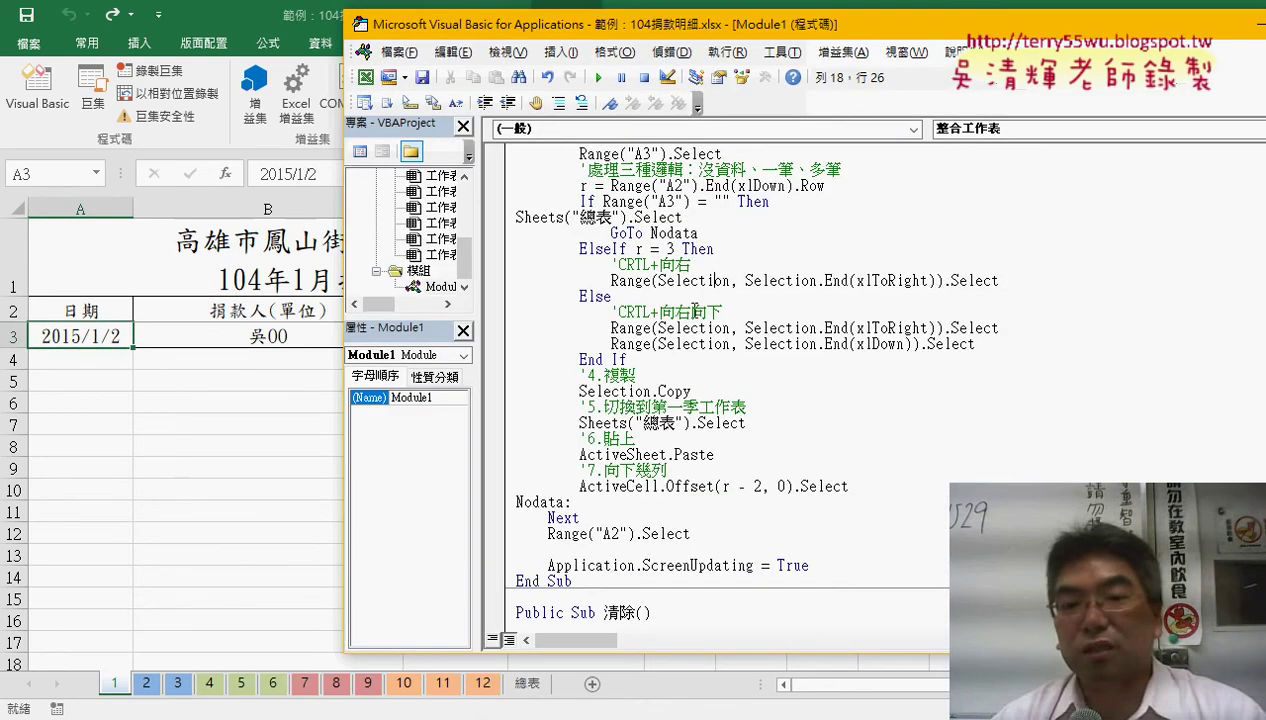
{"action": "left_click_drag", "start_coordinate": [687, 352], "coordinate": [507, 220]}
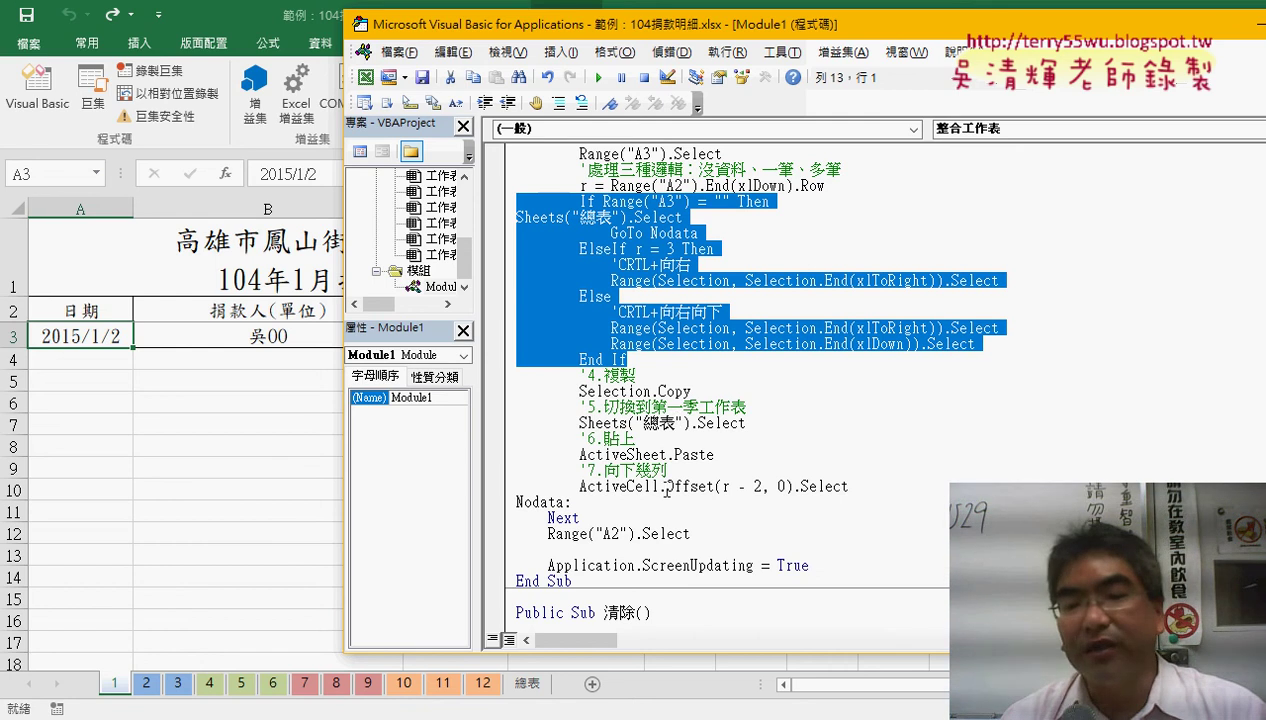
{"action": "left_click_drag", "start_coordinate": [666, 487], "coordinate": [710, 487]}
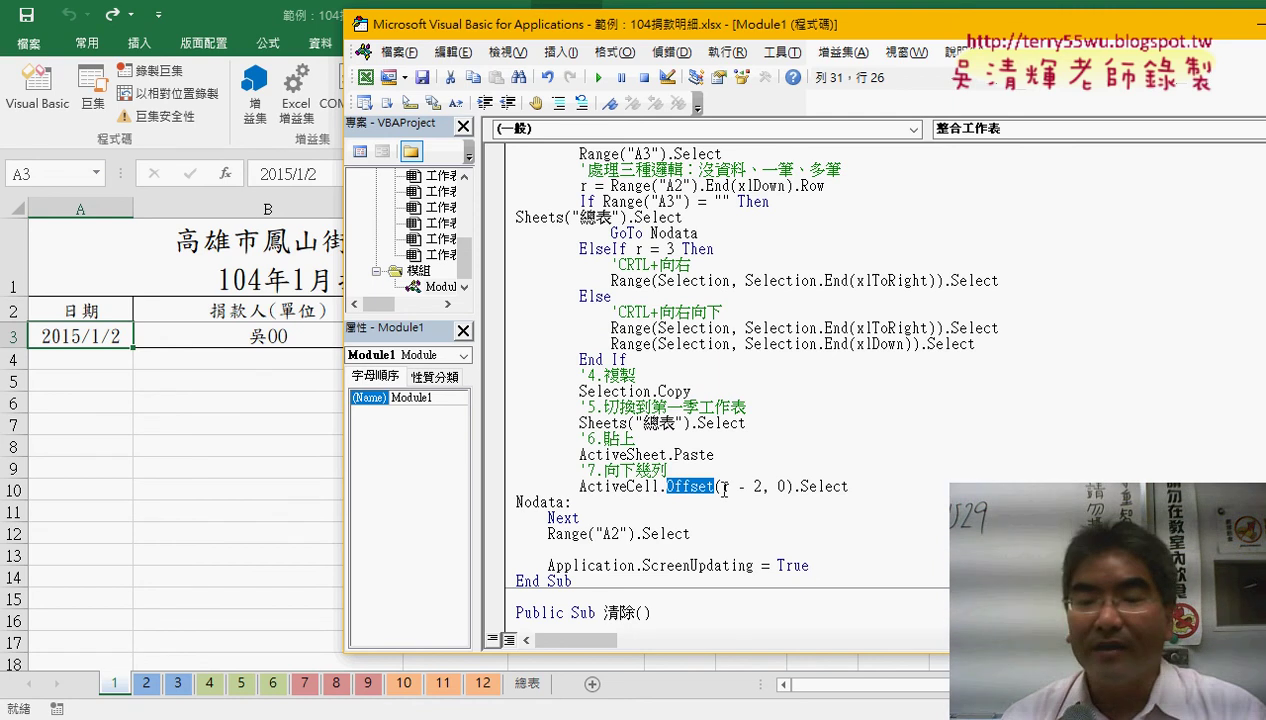
{"action": "left_click_drag", "start_coordinate": [722, 487], "coordinate": [762, 487]}
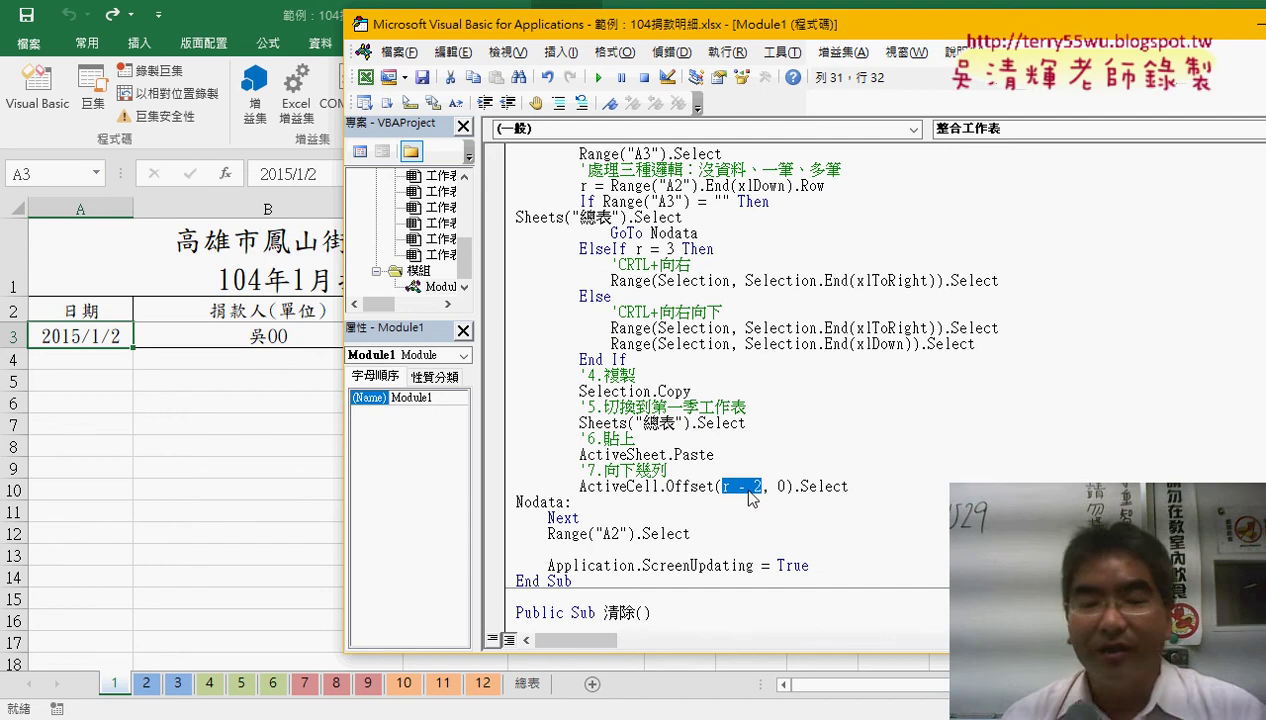
{"action": "left_click", "coordinate": [544, 690]}
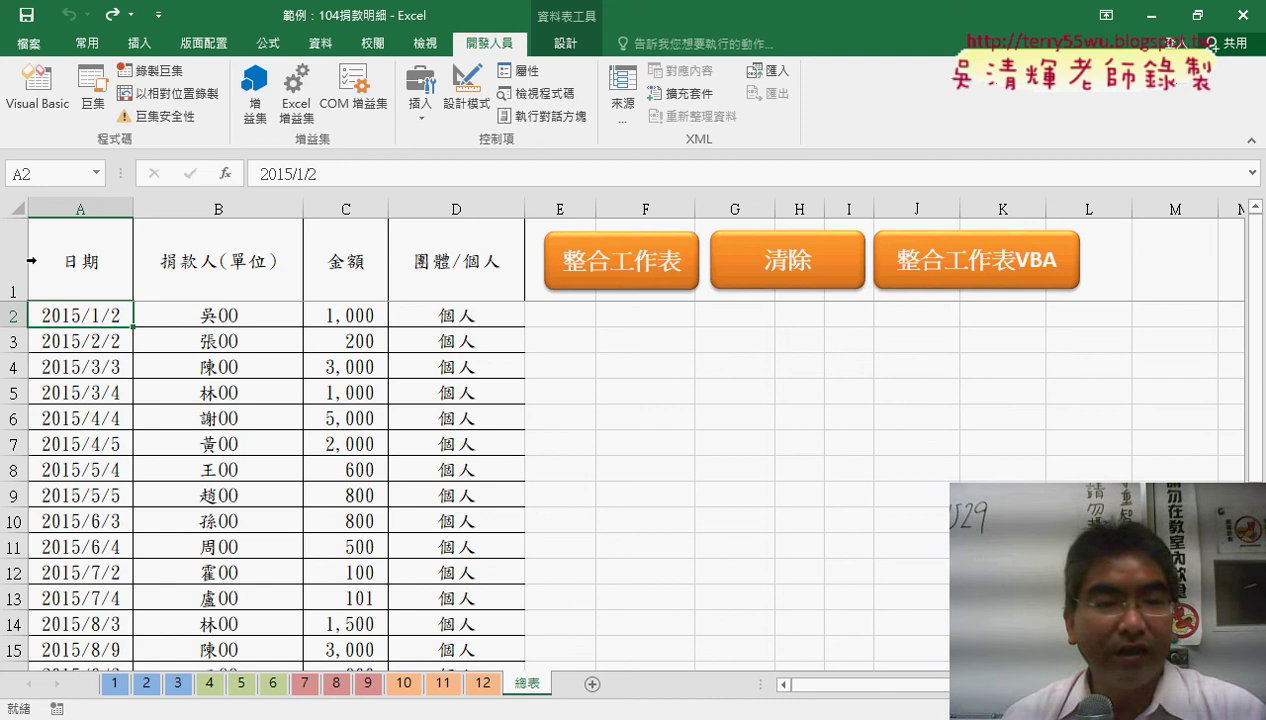
Select header row 1 and data row 2 on 總表
{"action": "left_click", "coordinate": [10, 259]}
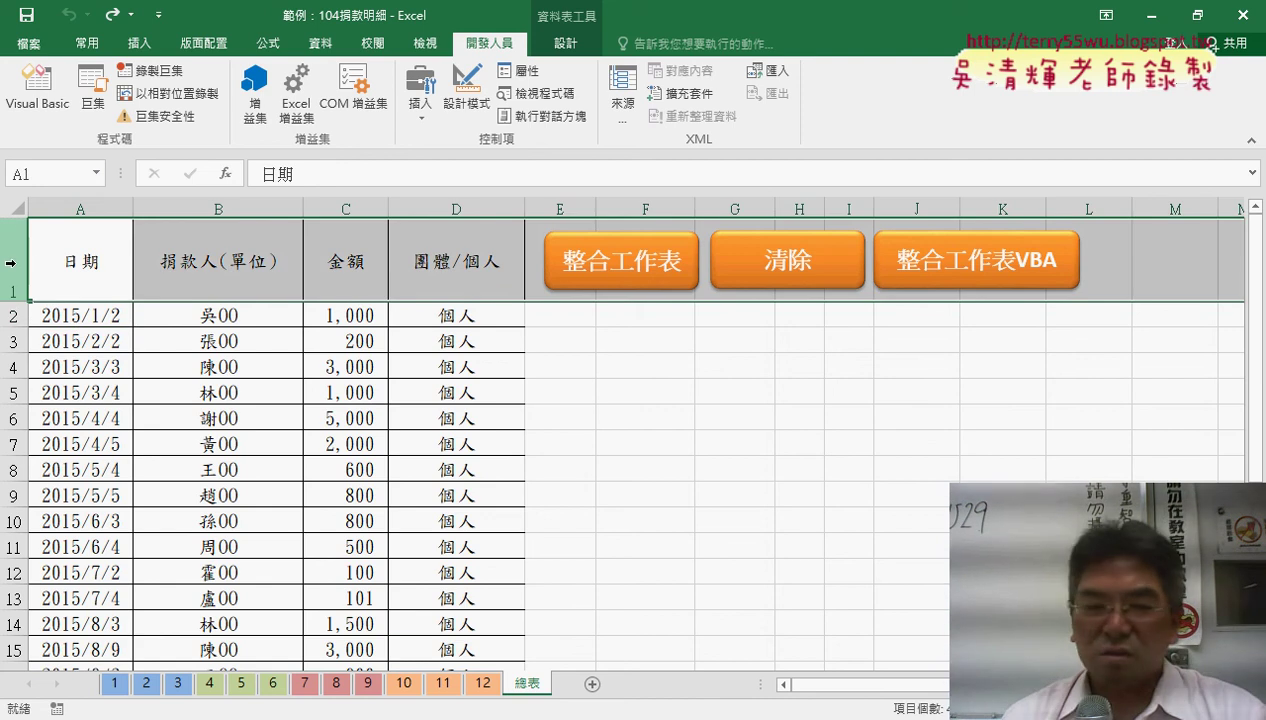
{"action": "scroll", "coordinate": [62, 420], "scroll_direction": "down", "scroll_amount": 2}
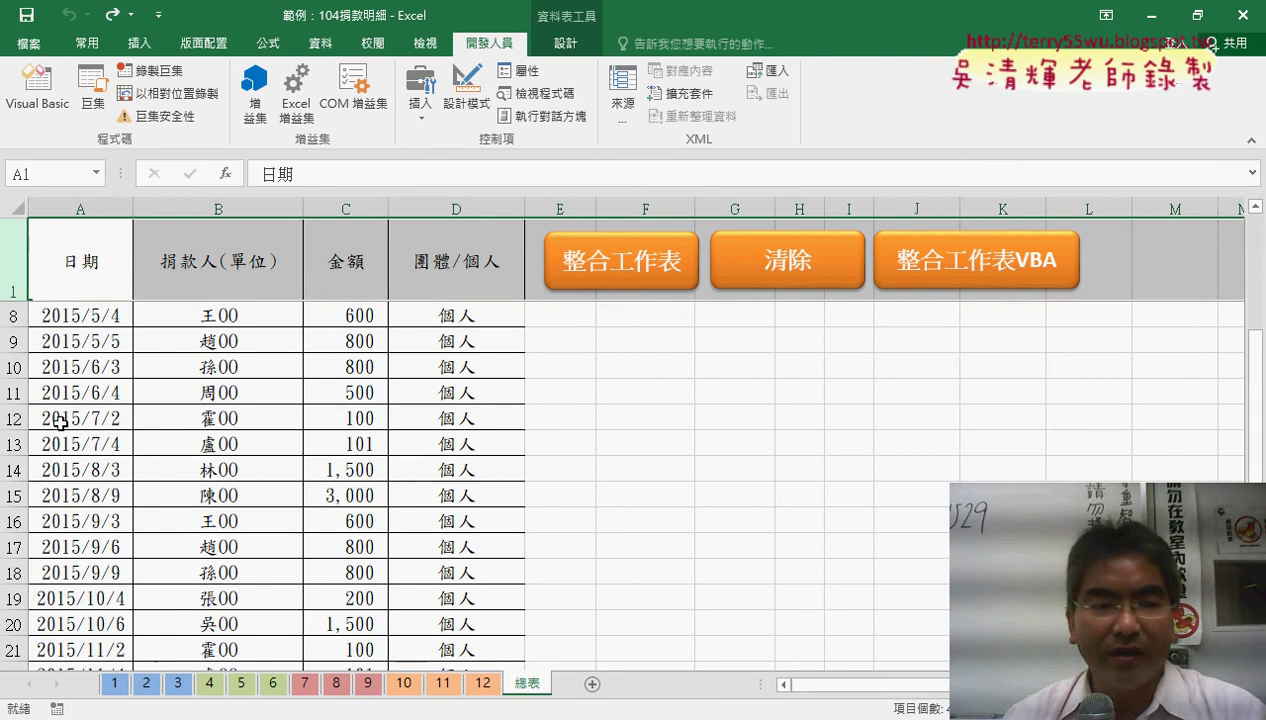
{"action": "scroll", "coordinate": [62, 420], "scroll_direction": "up", "scroll_amount": 2}
{"action": "left_click", "coordinate": [12, 315]}
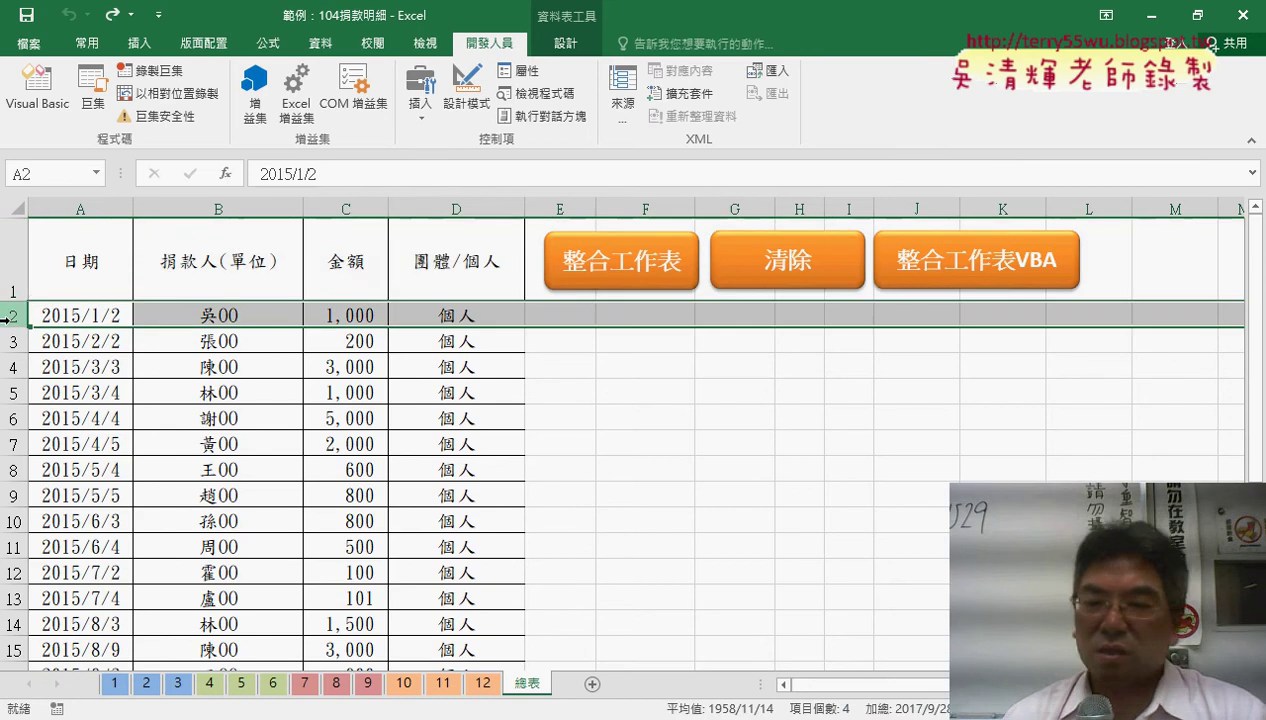
Back in the VBA editor, empty the 總表 summary data
{"action": "mouse_move", "coordinate": [474, 690]}
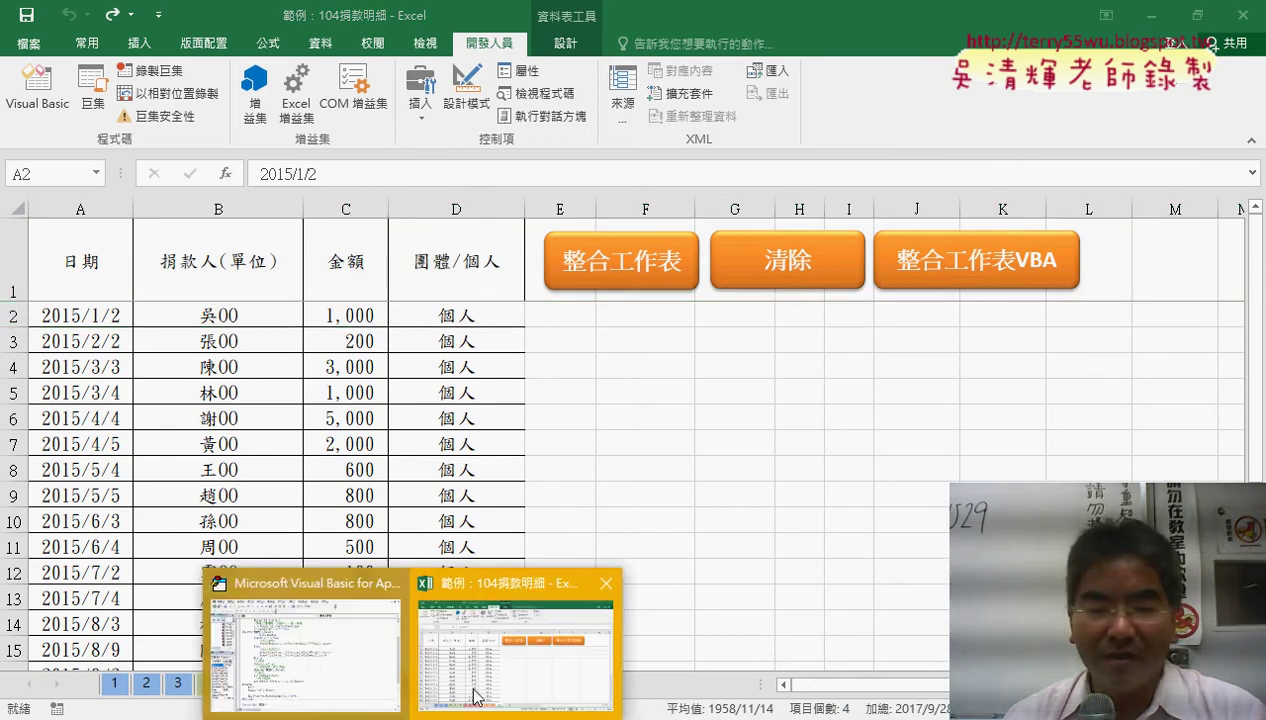
{"action": "left_click", "coordinate": [348, 661]}
{"action": "left_click", "coordinate": [827, 449]}
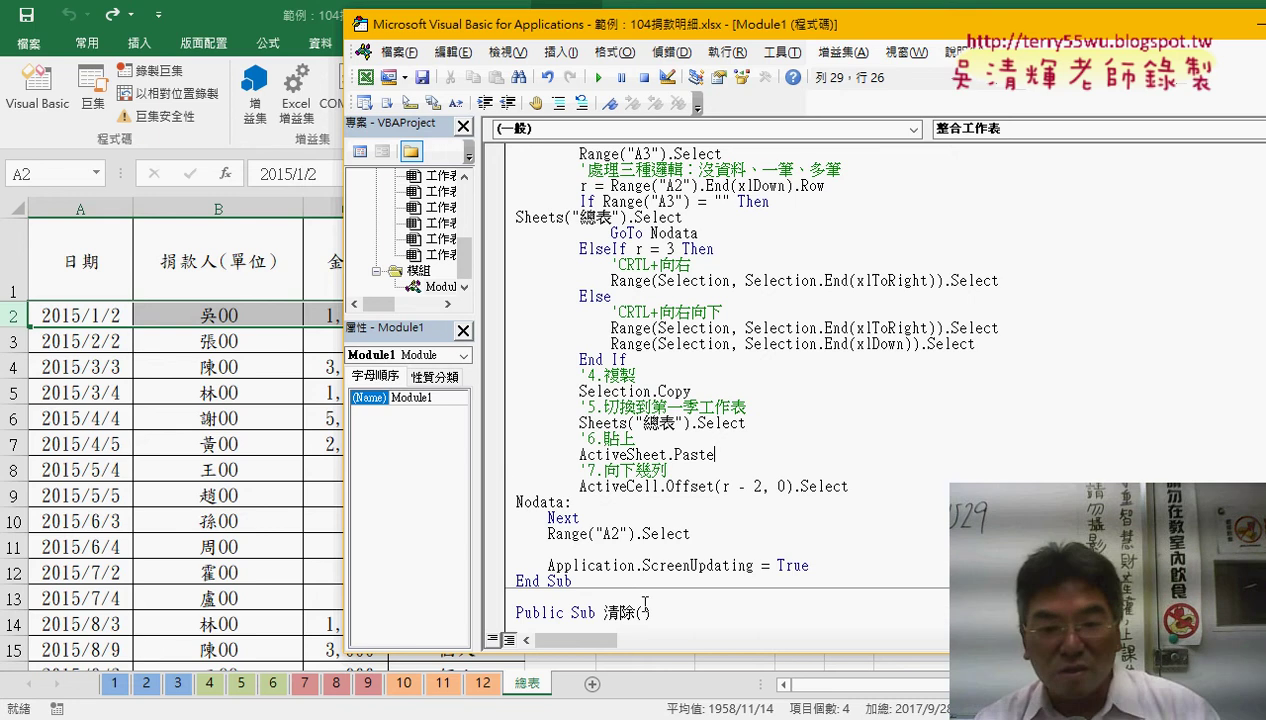
{"action": "left_click", "coordinate": [598, 77]}
{"action": "left_click", "coordinate": [634, 438]}
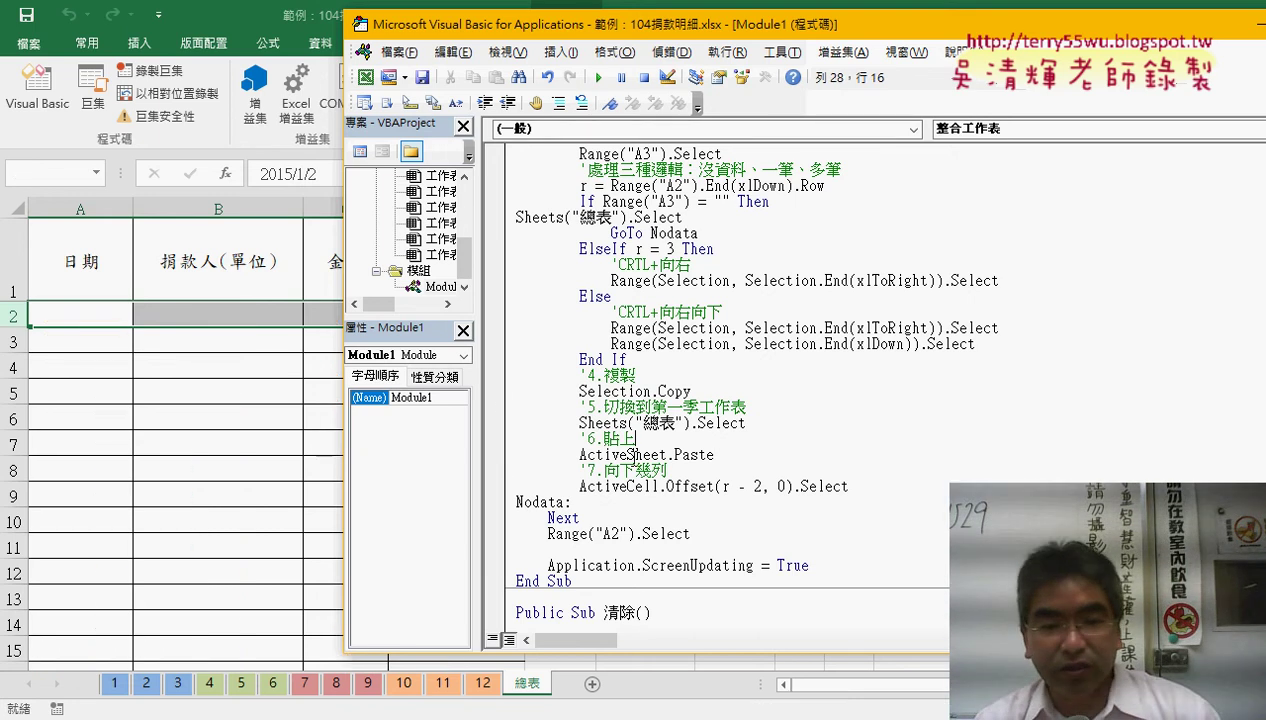
Set a breakpoint on ActiveSheet.Paste and run the macro until it pauses there
{"action": "scroll", "coordinate": [610, 507], "scroll_direction": "down", "scroll_amount": 2}
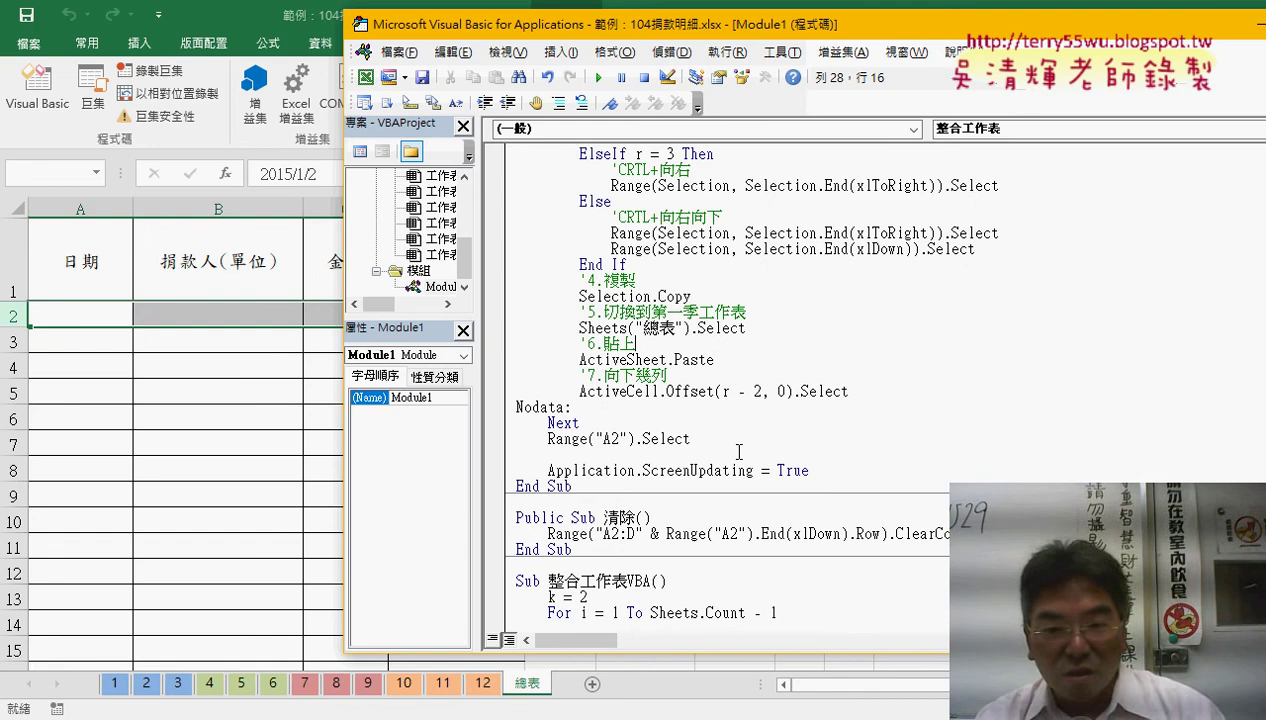
{"action": "left_click", "coordinate": [672, 392]}
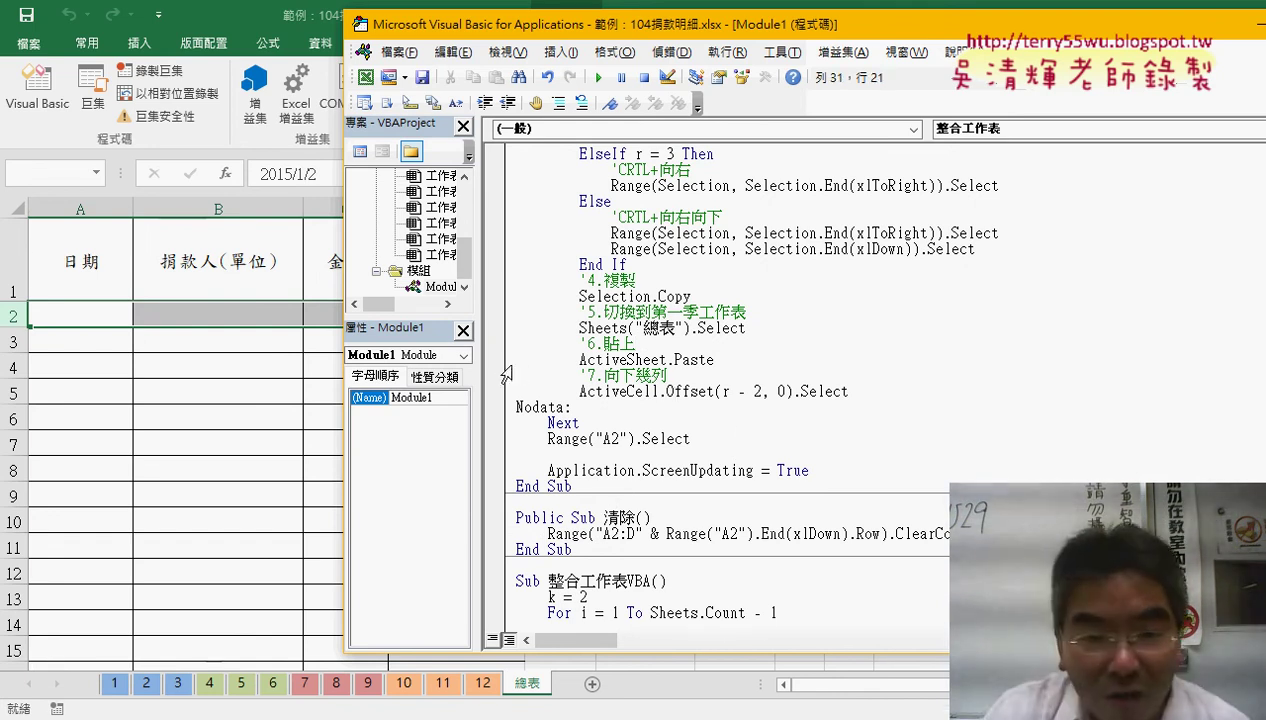
{"action": "left_click", "coordinate": [497, 359]}
{"action": "left_click", "coordinate": [598, 77]}
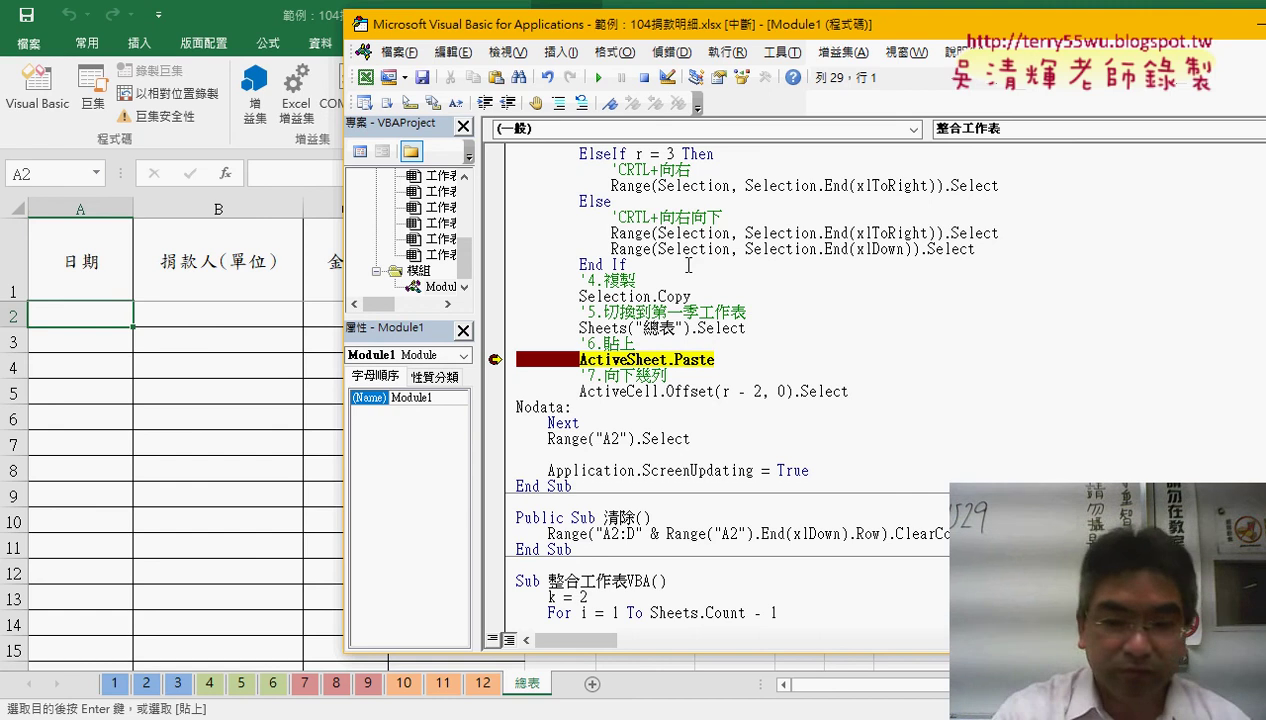
Step past the paste and check the copied January row and pasted row on 總表
{"action": "key", "text": "F8"}
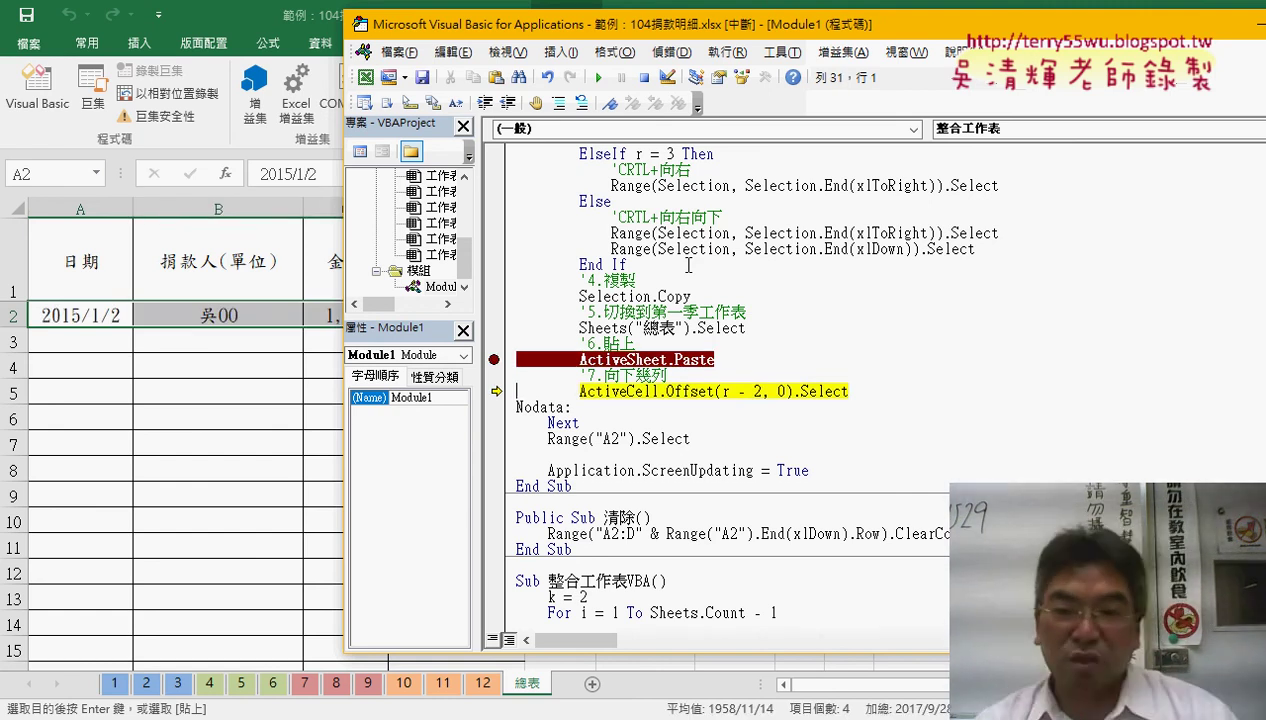
{"action": "mouse_move", "coordinate": [726, 393]}
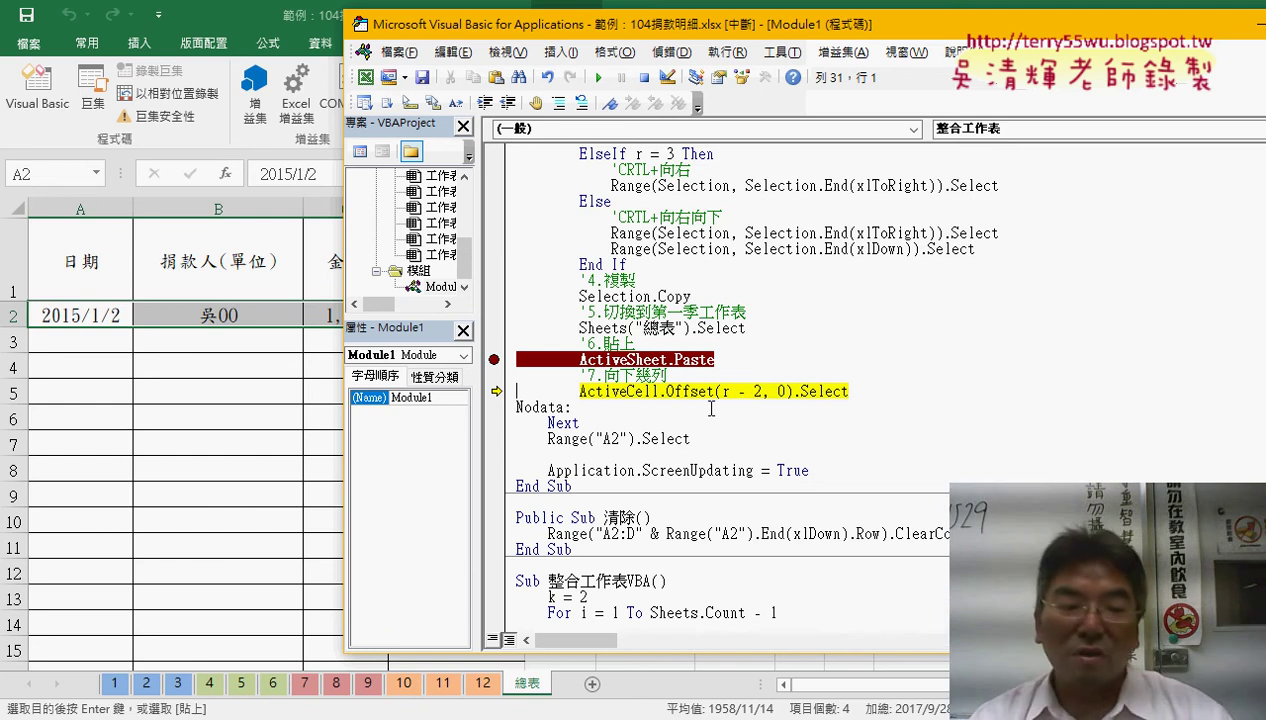
{"action": "left_click", "coordinate": [115, 686]}
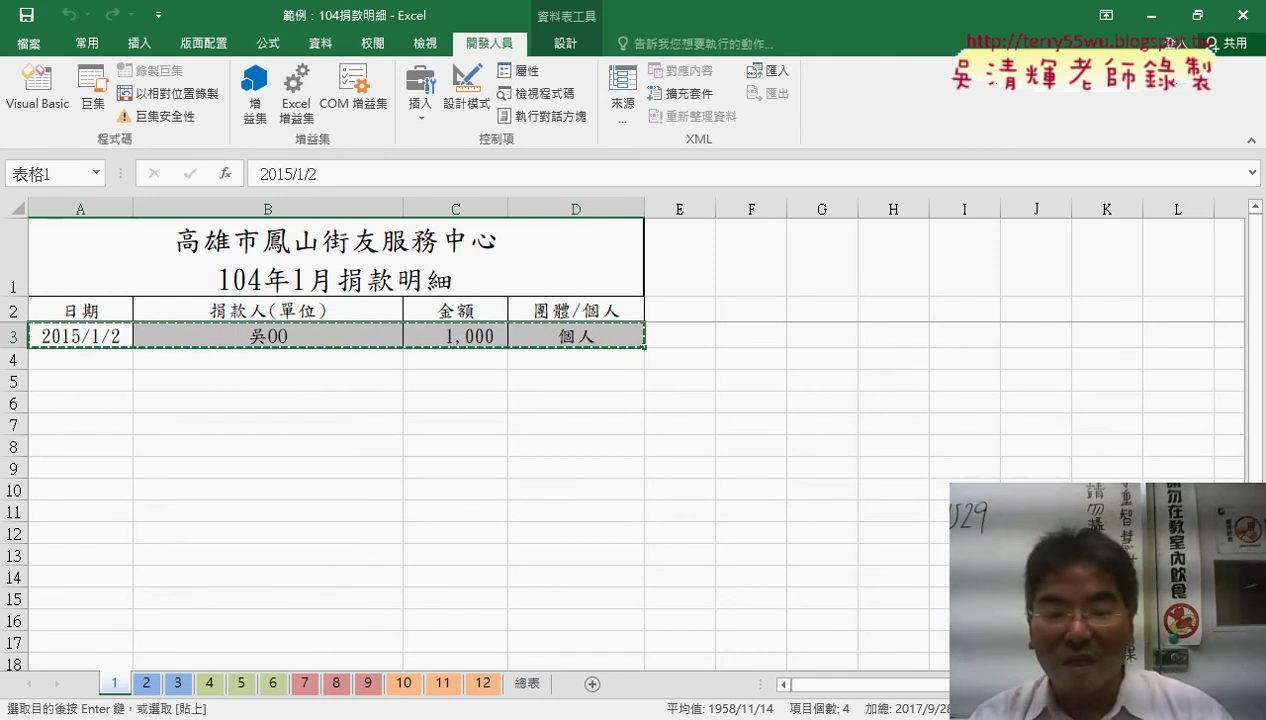
{"action": "left_click", "coordinate": [412, 718]}
{"action": "left_click", "coordinate": [352, 672]}
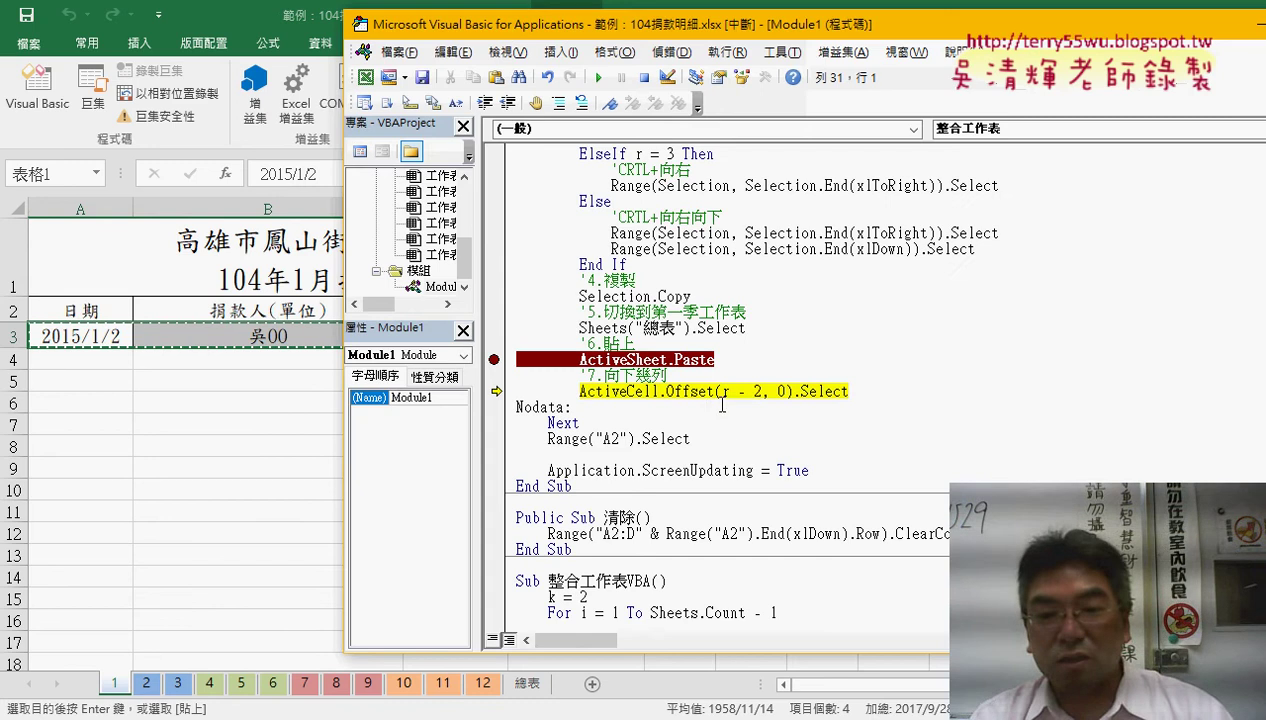
{"action": "mouse_move", "coordinate": [724, 395]}
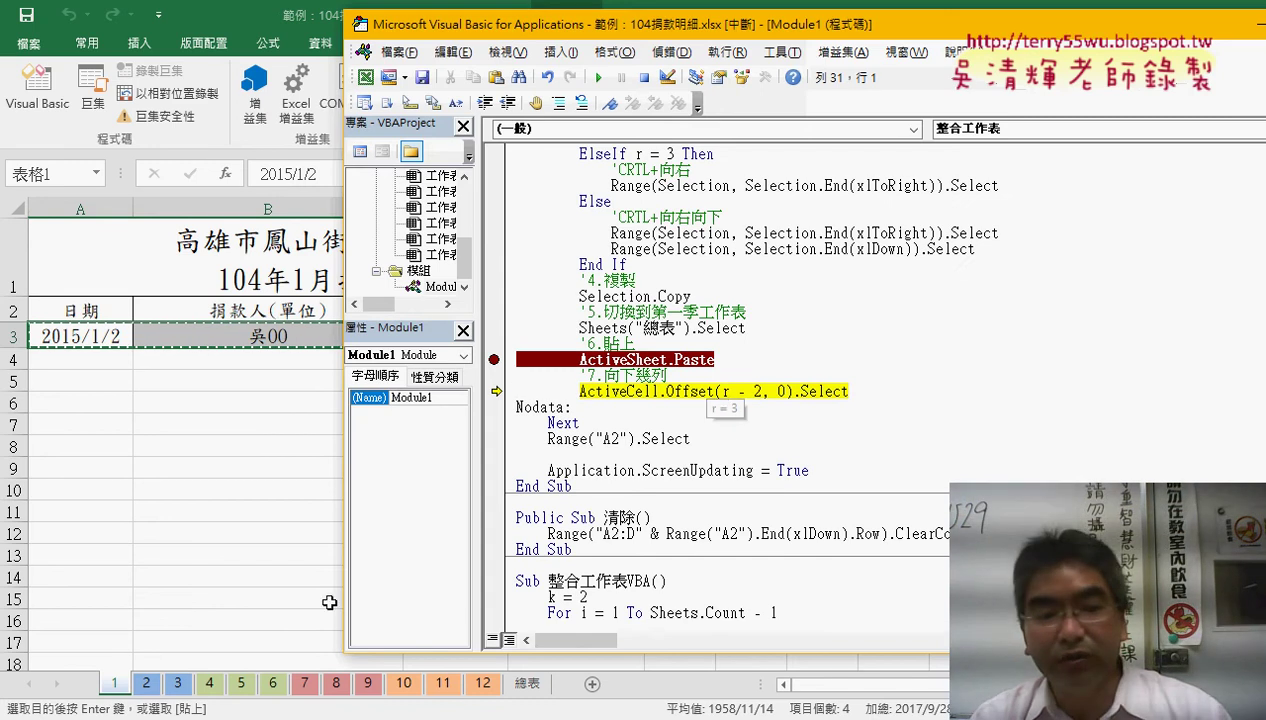
{"action": "left_click", "coordinate": [527, 684]}
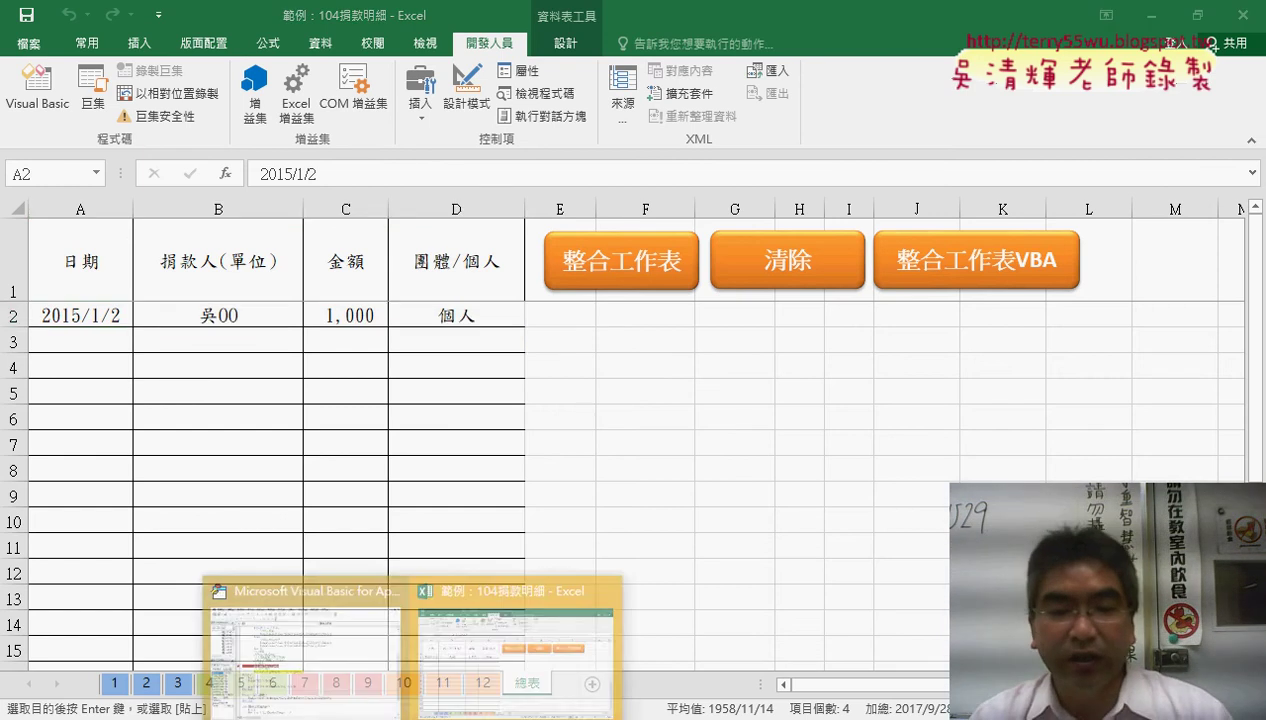
{"action": "left_click", "coordinate": [390, 645]}
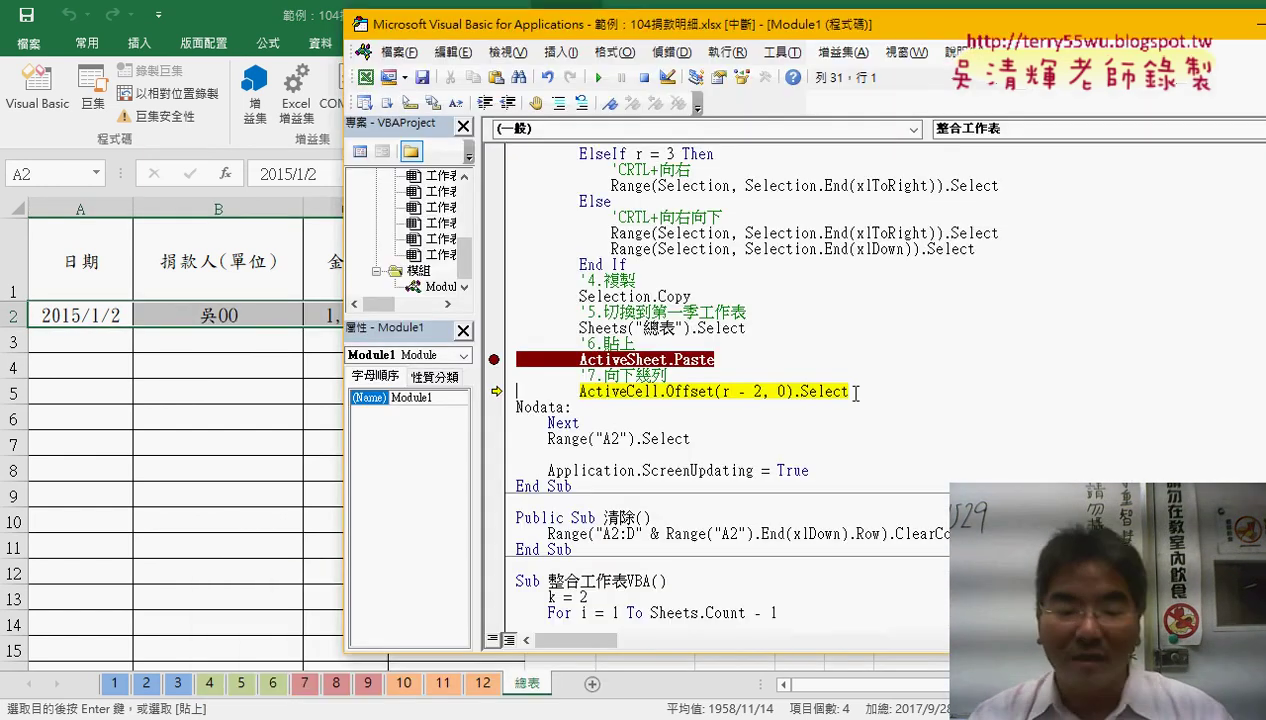
Step once more, continue, remove the ActiveSheet.Paste breakpoint and run to the end
{"action": "key", "text": "F8"}
{"action": "key", "text": "F8"}
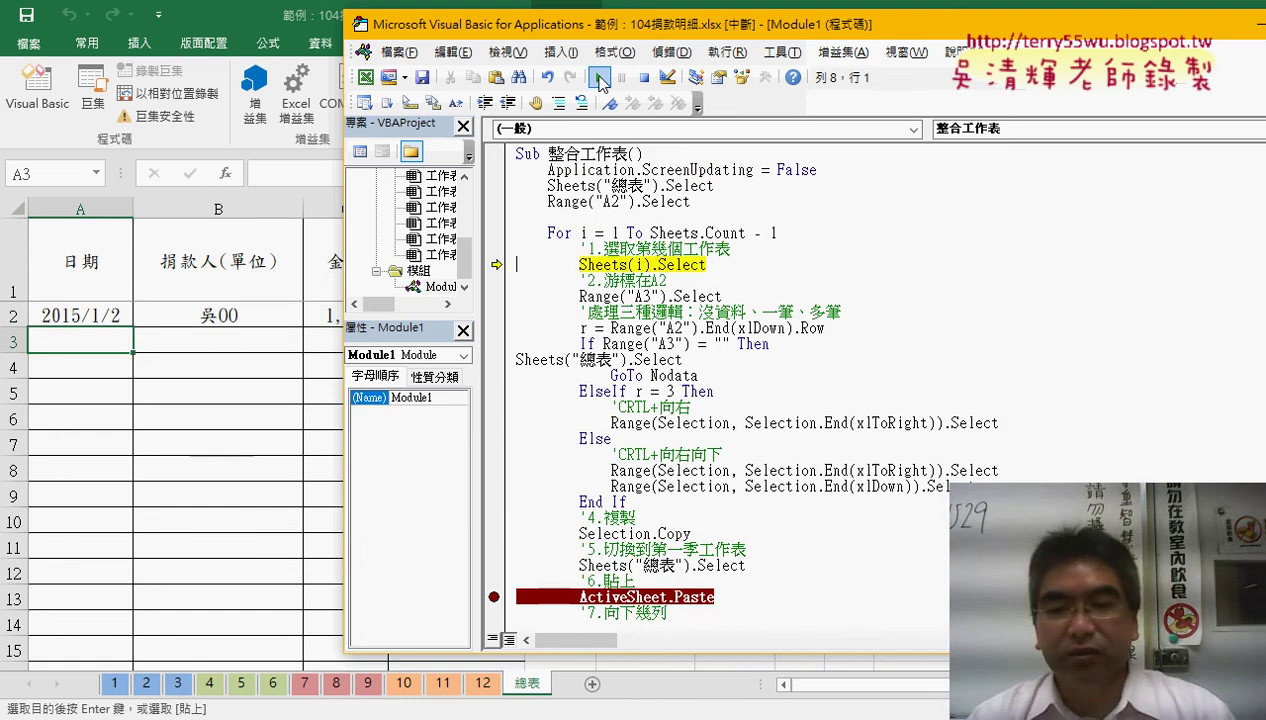
{"action": "left_click", "coordinate": [599, 78]}
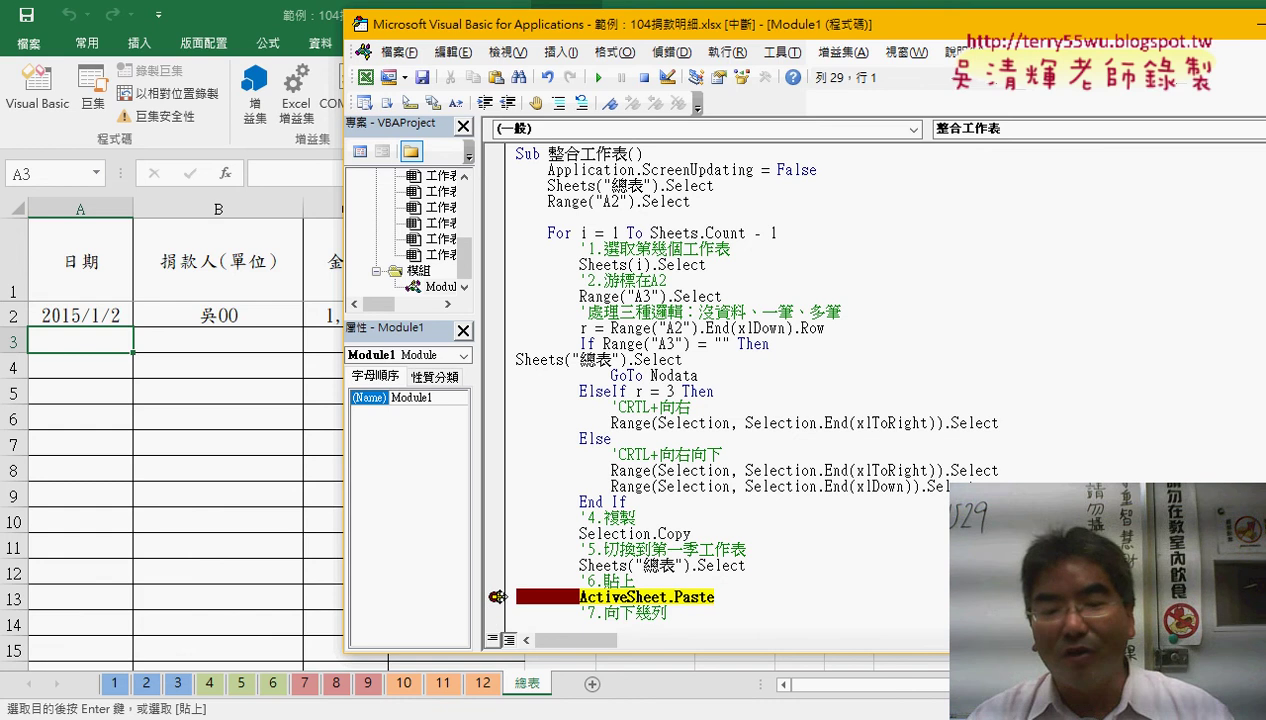
{"action": "left_click", "coordinate": [497, 597]}
{"action": "left_click", "coordinate": [598, 77]}
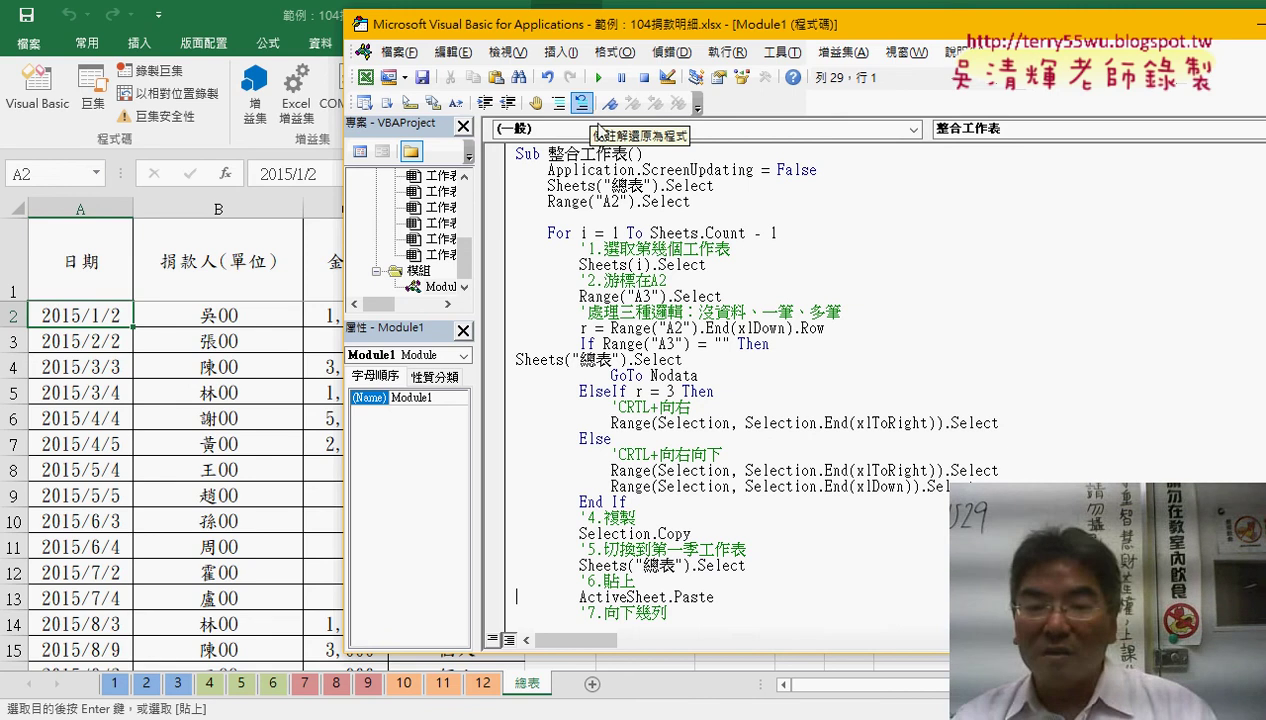
Run the 清除 macro with F5 to empty the summary sheet
{"action": "scroll", "coordinate": [800, 412], "scroll_direction": "down", "scroll_amount": 3}
{"action": "scroll", "coordinate": [800, 412], "scroll_direction": "down", "scroll_amount": 2}
{"action": "scroll", "coordinate": [801, 412], "scroll_direction": "down", "scroll_amount": 2}
{"action": "left_click", "coordinate": [762, 438]}
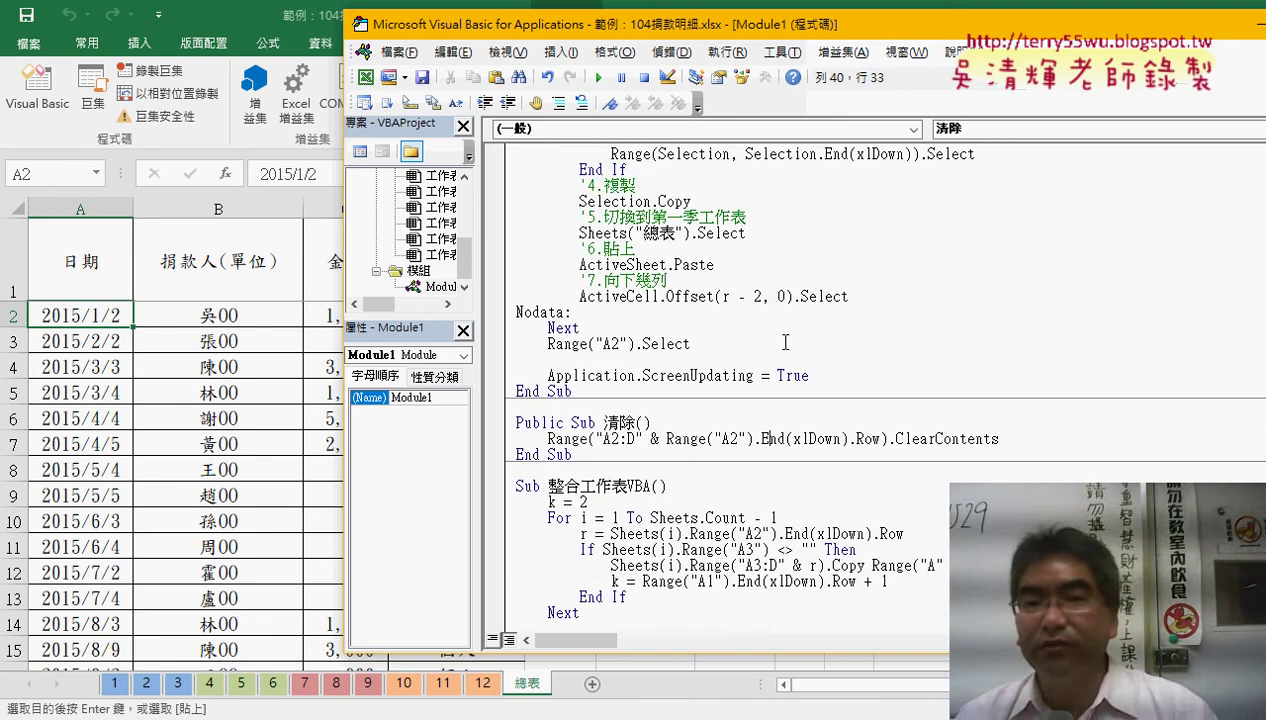
{"action": "key", "text": "F5"}
Highlight the k = 2 line, sheet For loop and last-row expression for r, then open sheet 1
{"action": "scroll", "coordinate": [920, 330], "scroll_direction": "down", "scroll_amount": 1}
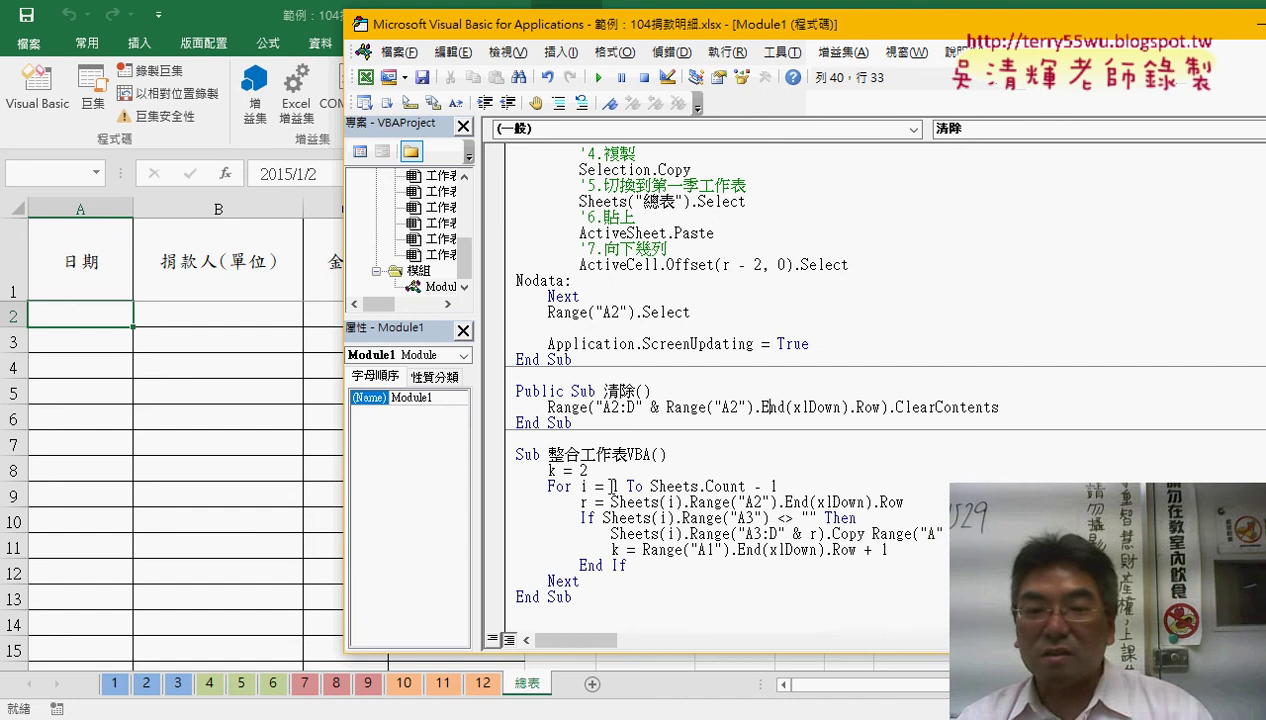
{"action": "left_click_drag", "start_coordinate": [588, 470], "coordinate": [548, 470]}
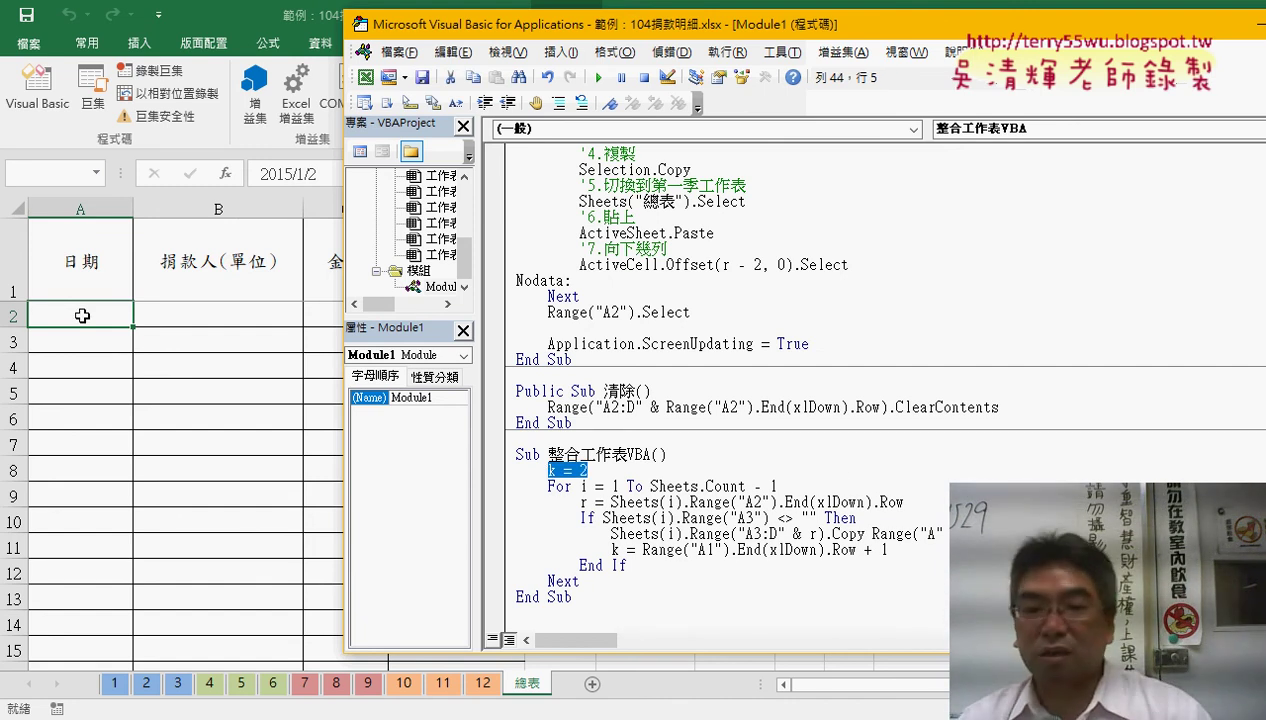
{"action": "left_click_drag", "start_coordinate": [547, 486], "coordinate": [777, 487]}
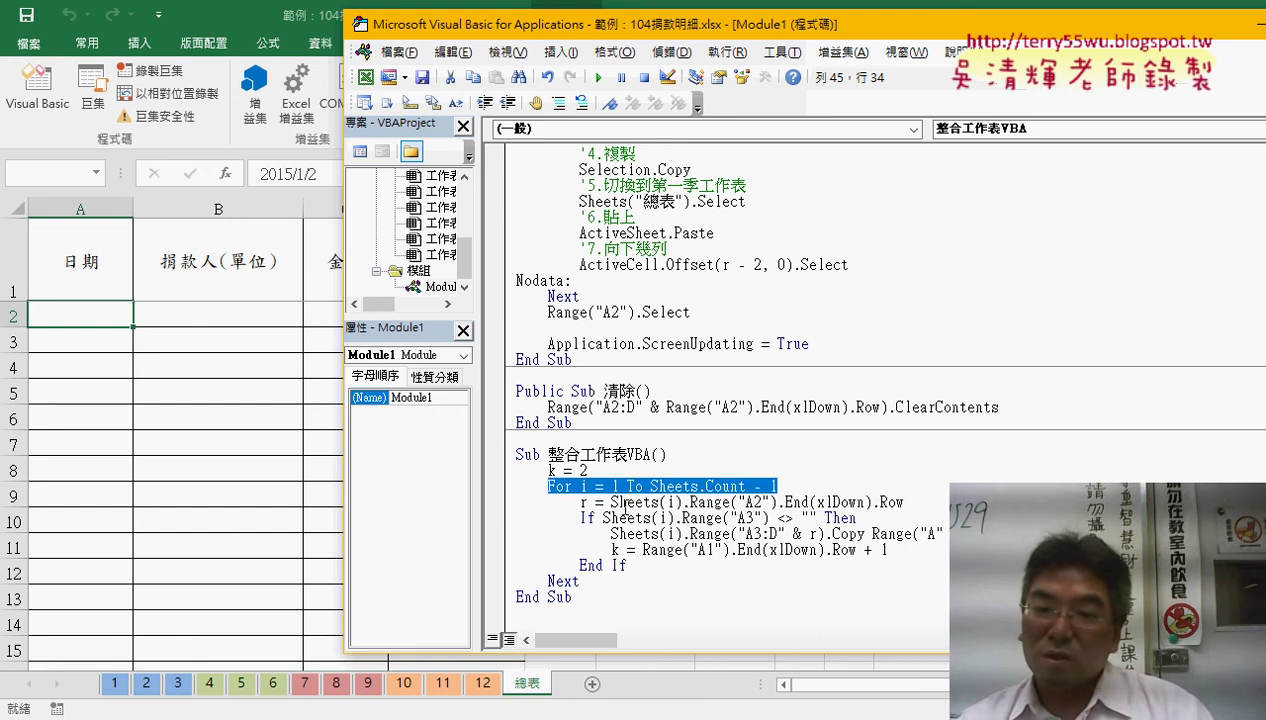
{"action": "left_click_drag", "start_coordinate": [611, 502], "coordinate": [905, 503]}
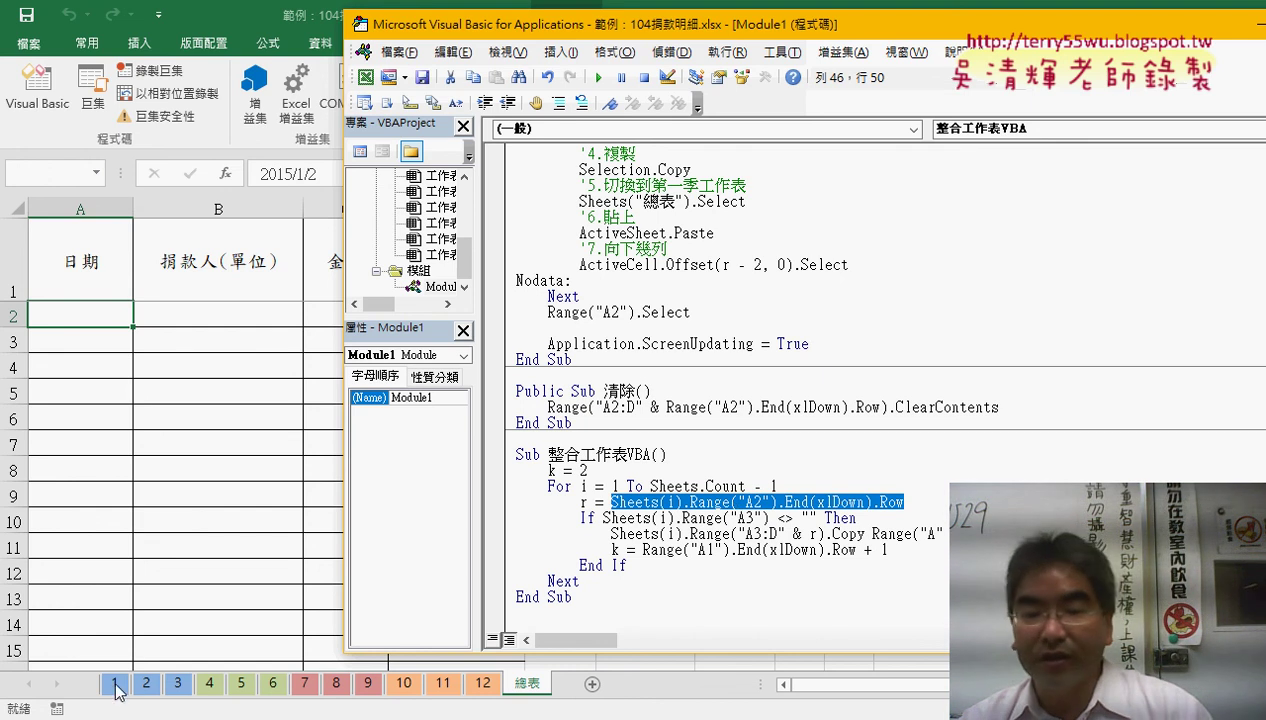
{"action": "double_click", "coordinate": [584, 502]}
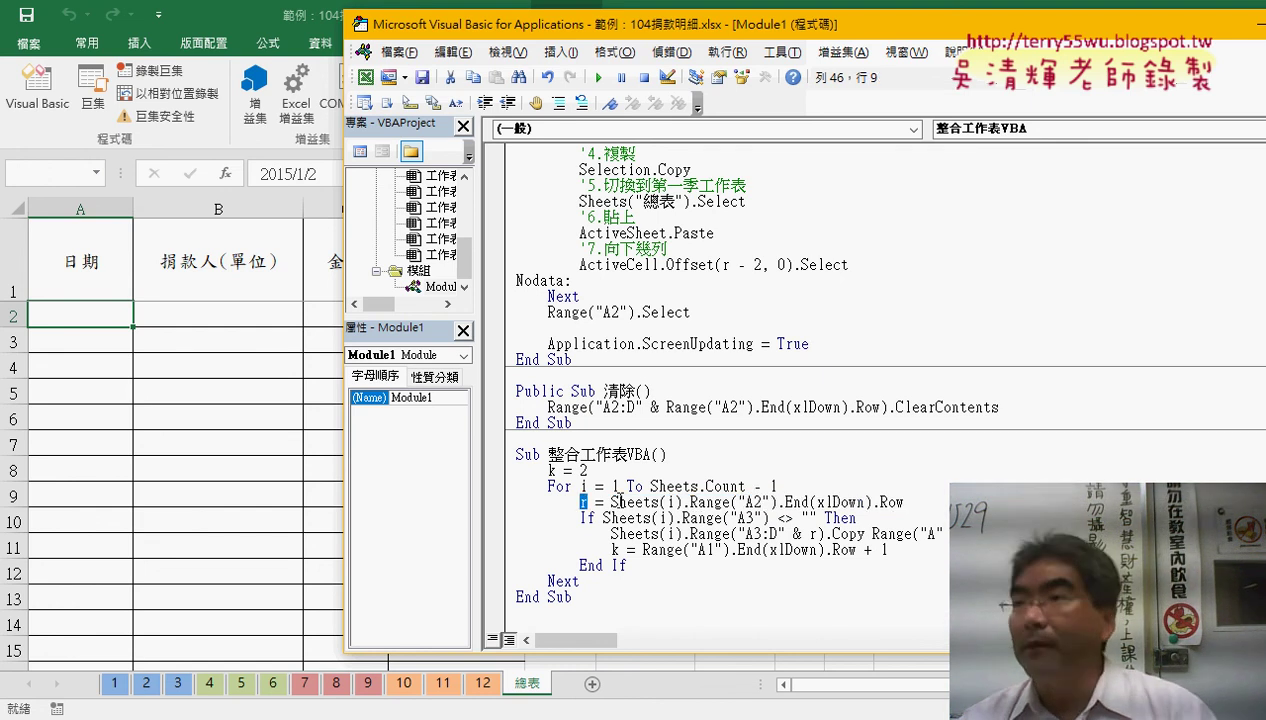
{"action": "left_click_drag", "start_coordinate": [611, 502], "coordinate": [906, 500]}
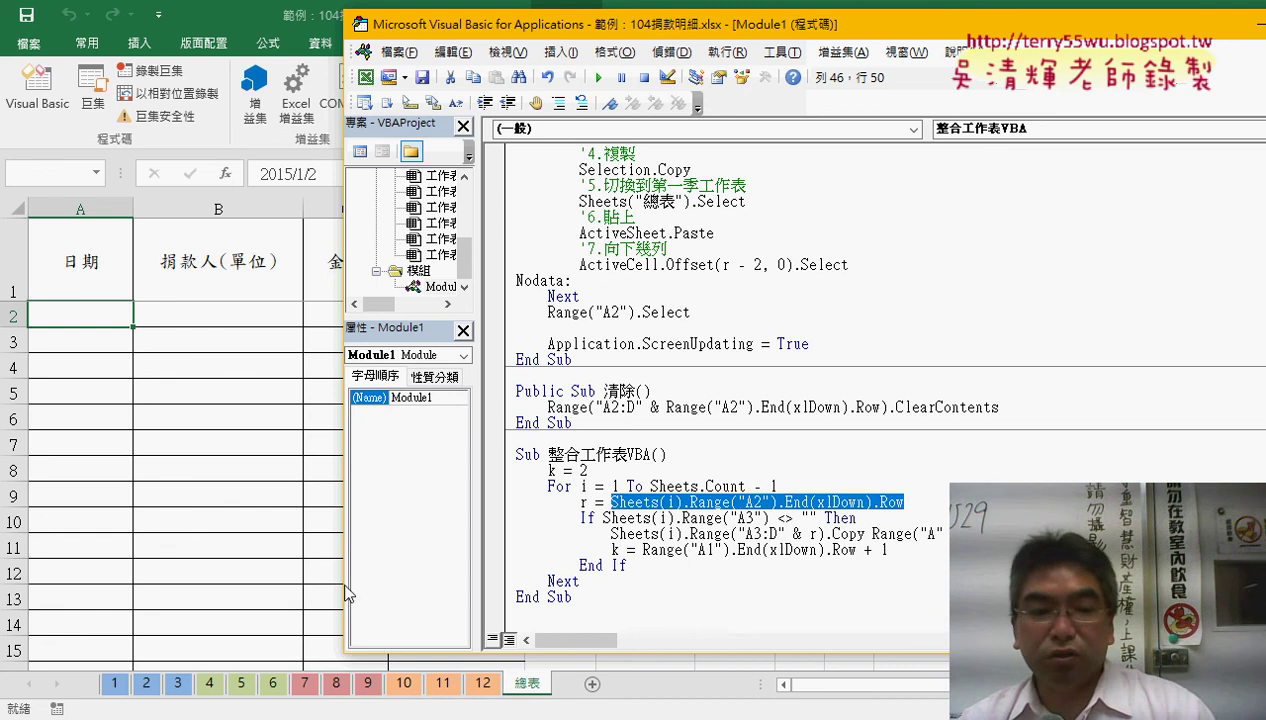
{"action": "left_click", "coordinate": [117, 688]}
Clear the January donation entry in A3:D3 on sheet 1 and confirm A3 is empty
{"action": "left_click_drag", "start_coordinate": [80, 335], "coordinate": [575, 336]}
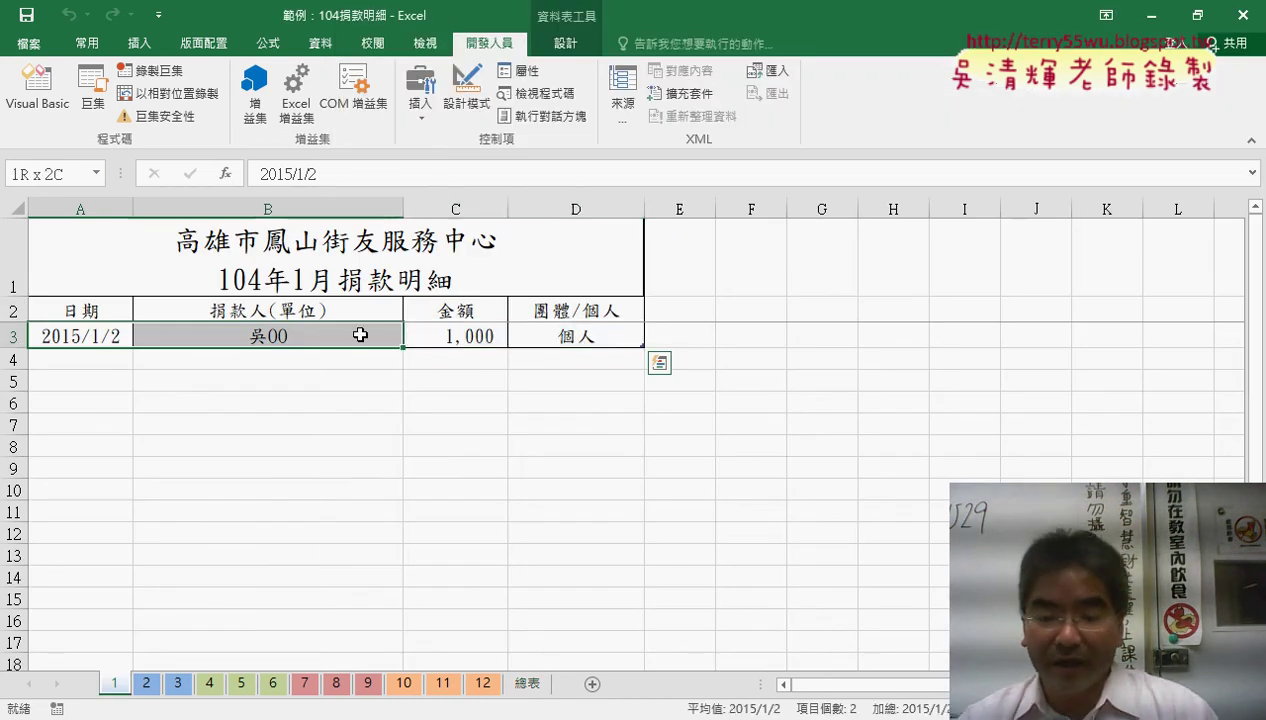
{"action": "key", "text": "Delete"}
{"action": "key", "text": "Up"}
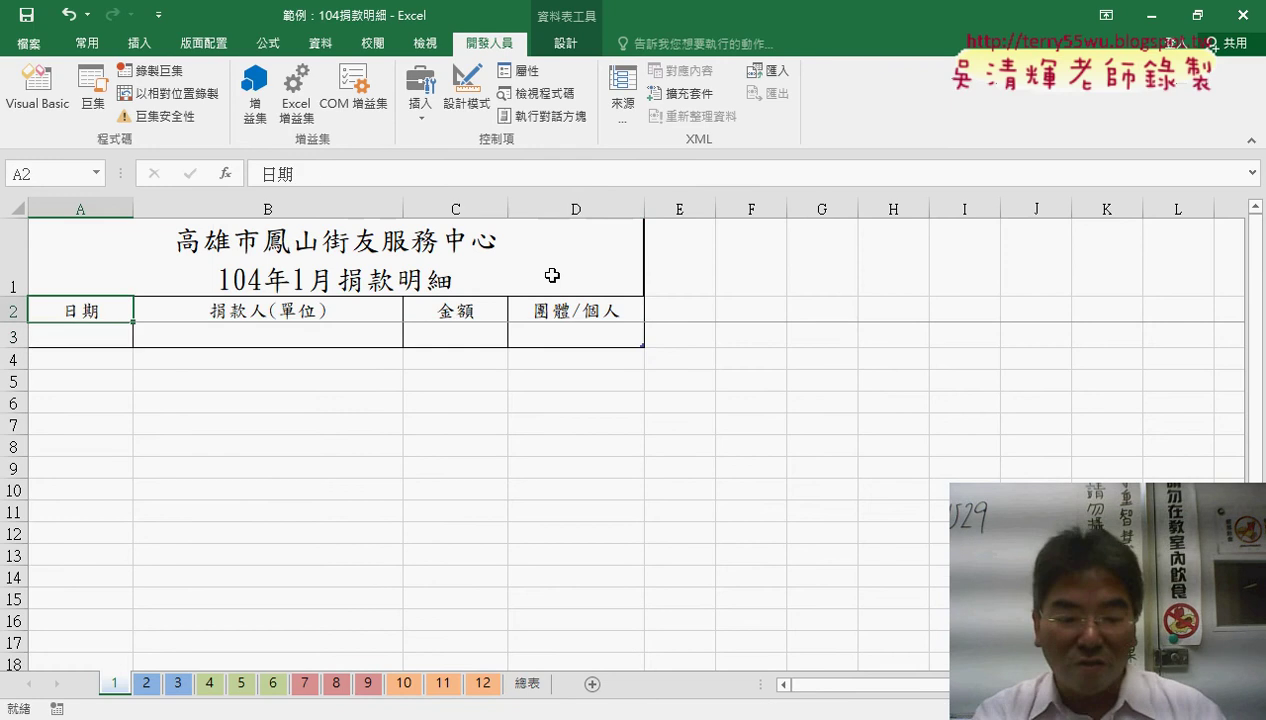
{"action": "key", "text": "Down"}
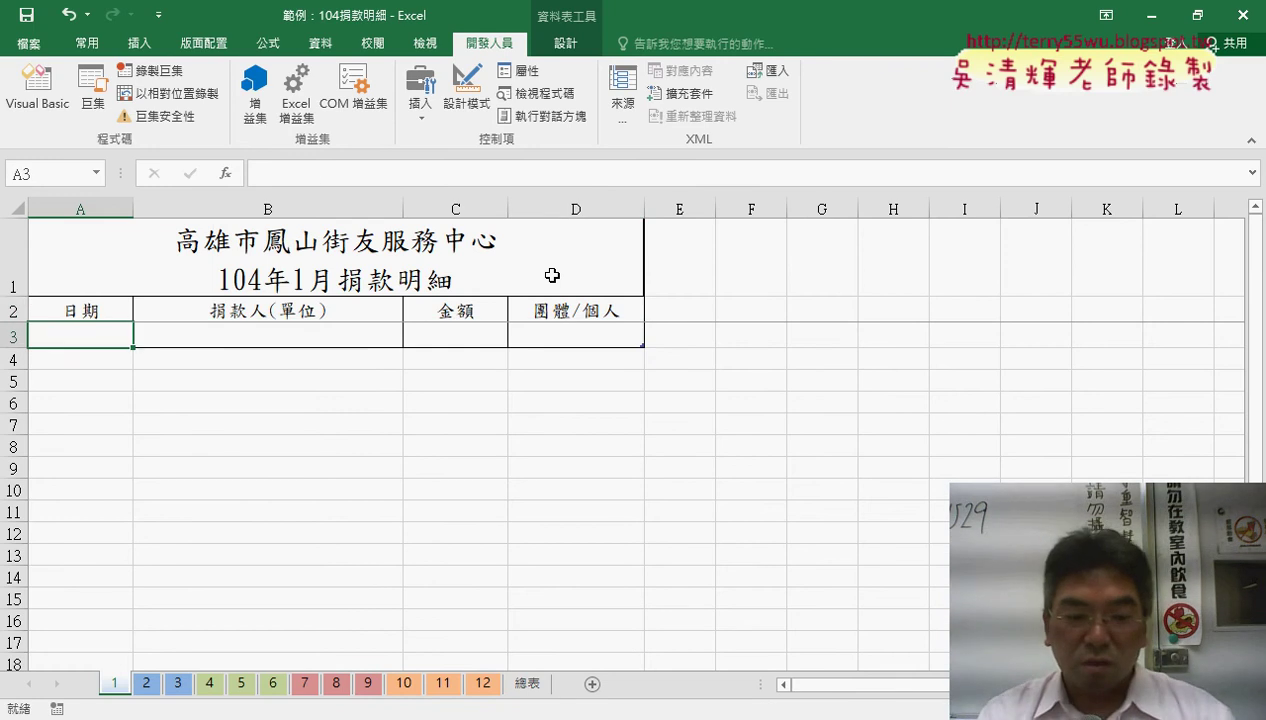
{"action": "key", "text": "Up"}
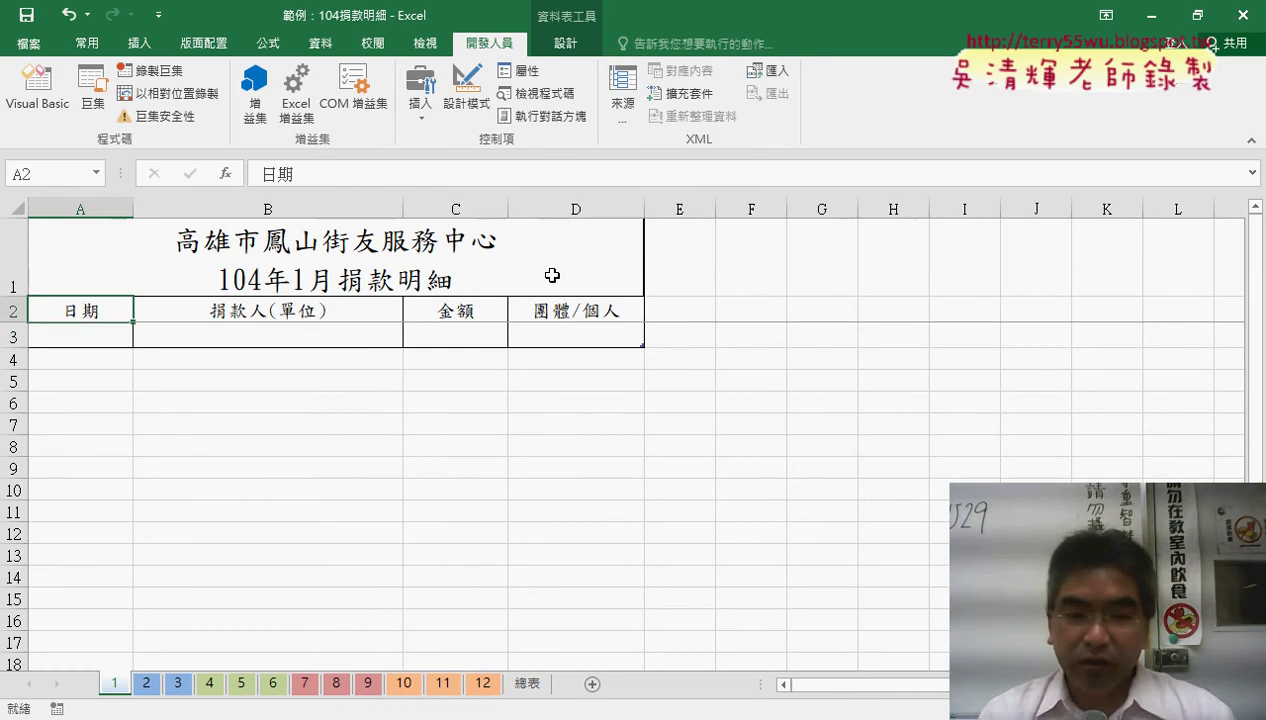
{"action": "key", "text": "Down"}
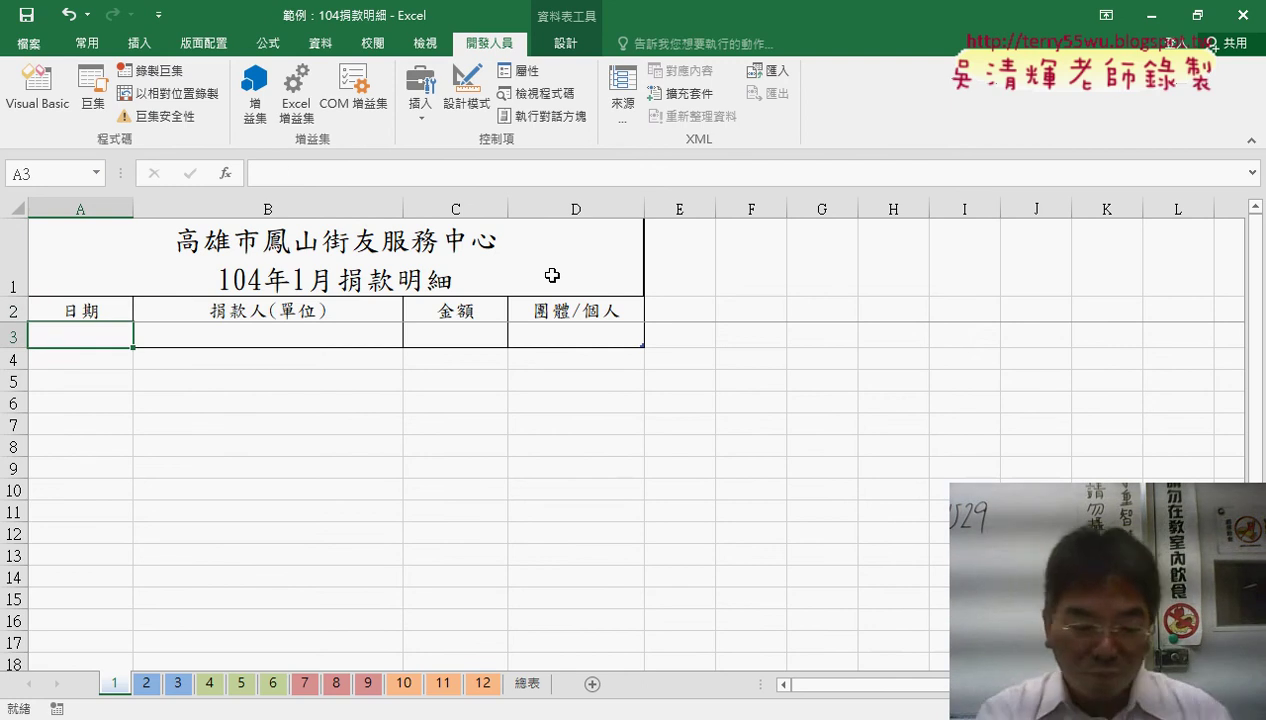
Undo, then re-clear row 3 so it stays empty, and return to the VBA editor
{"action": "key", "text": "ctrl+z"}
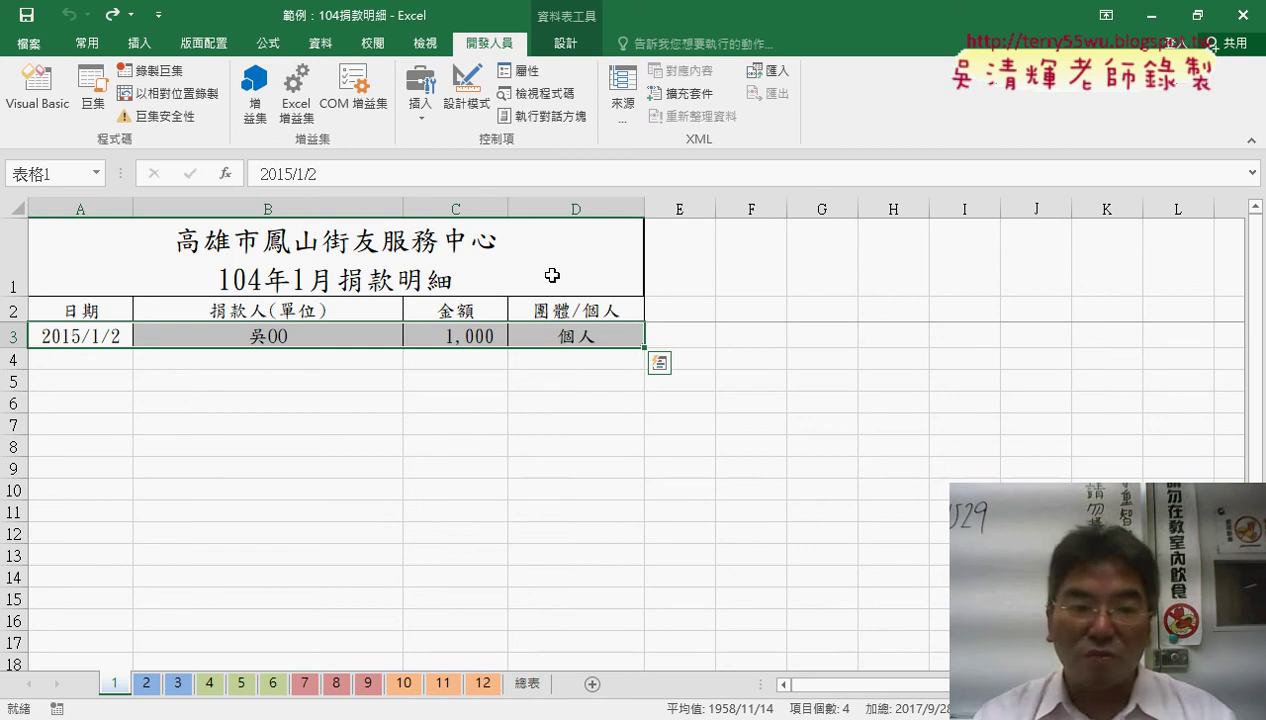
{"action": "key", "text": "Delete"}
{"action": "key", "text": "Up"}
{"action": "key", "text": "Down"}
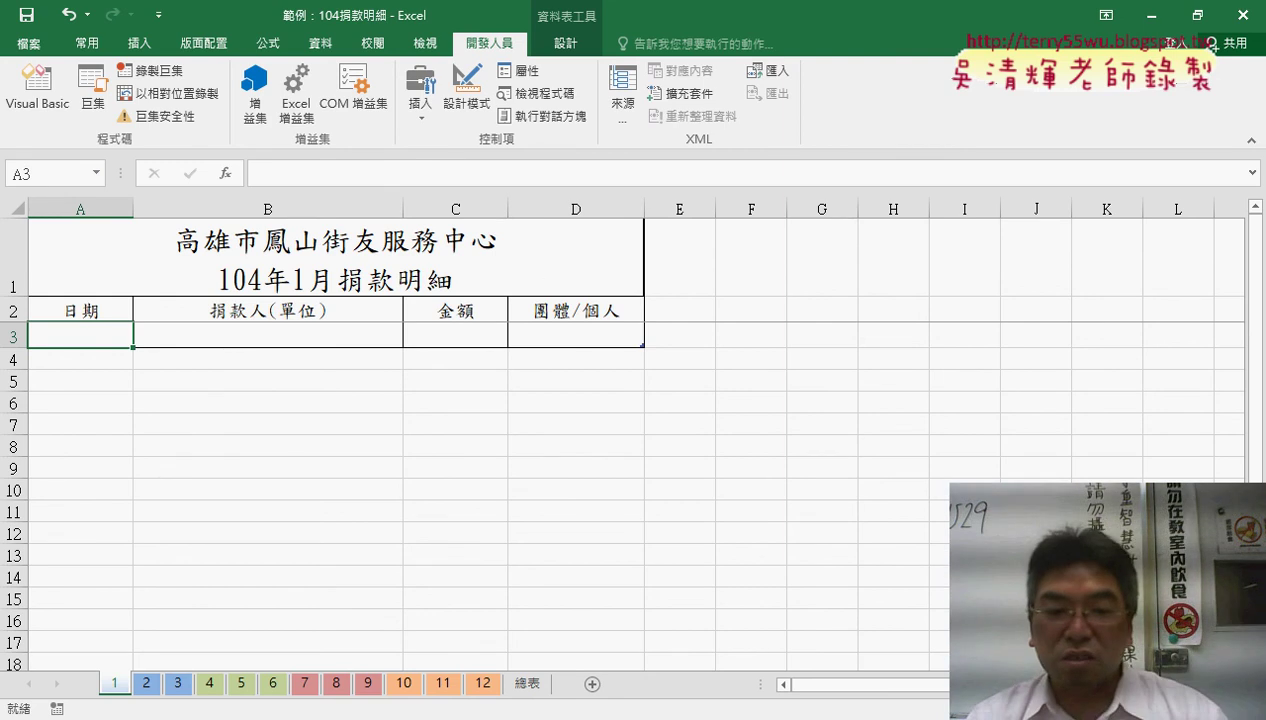
{"action": "left_click", "coordinate": [412, 718]}
{"action": "left_click", "coordinate": [380, 650]}
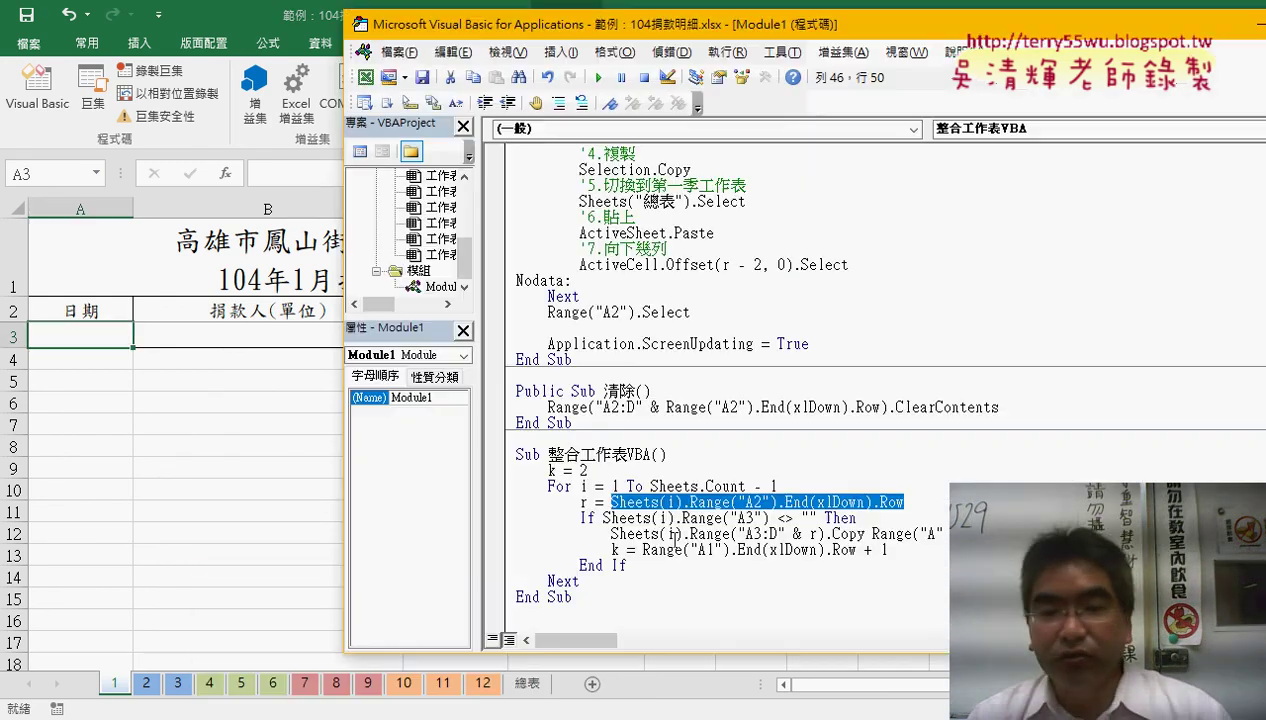
Highlight the If Sheets(i).Range("A3") <> "" check, then go back to sheet 1 in the workbook
{"action": "left_click_drag", "start_coordinate": [604, 518], "coordinate": [814, 518]}
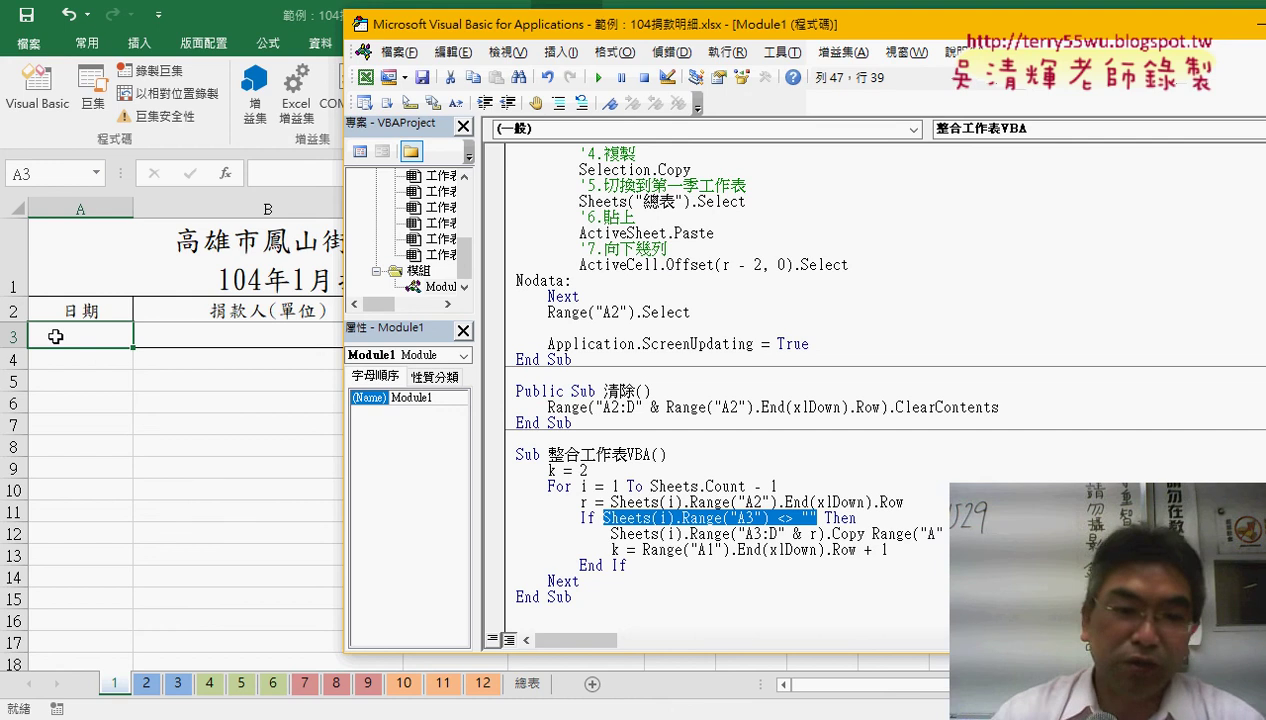
{"action": "left_click", "coordinate": [124, 356]}
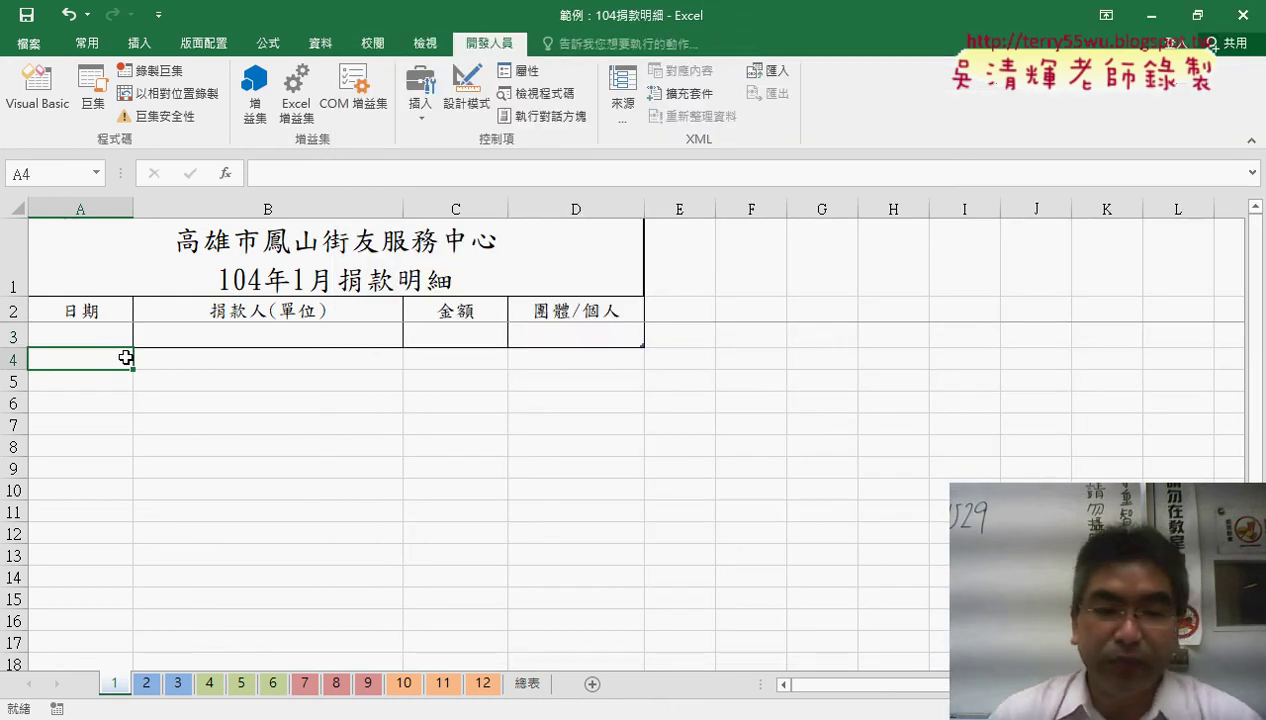
Start stepping the 整合工作表VBA macro with F8 up to the empty-sheet check
{"action": "left_click", "coordinate": [412, 719]}
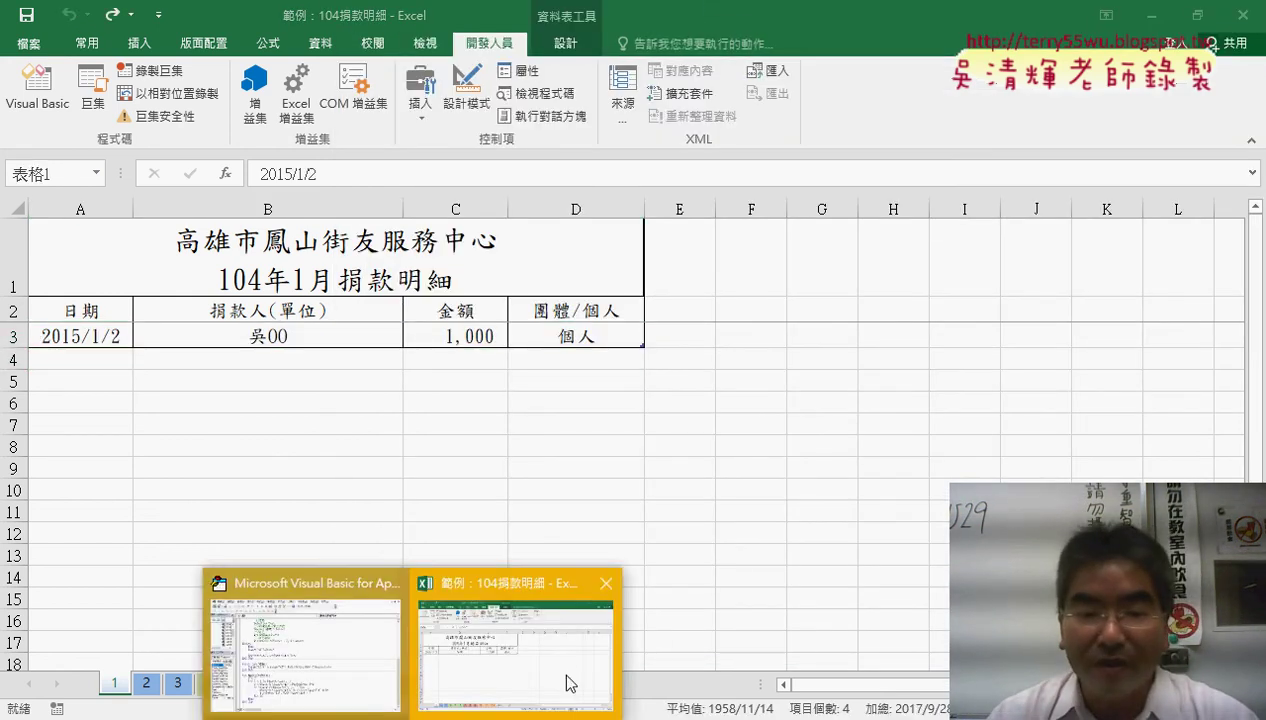
{"action": "left_click", "coordinate": [368, 662]}
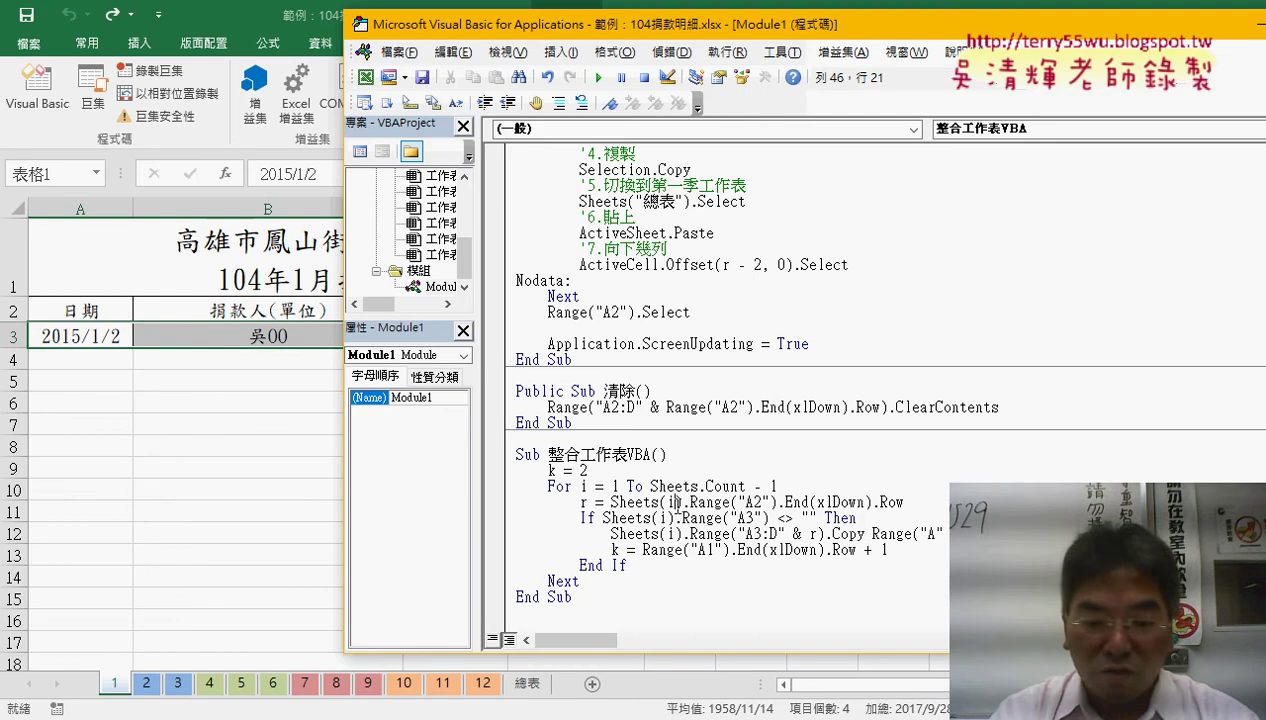
{"action": "key", "text": "F8"}
{"action": "key", "text": "F8"}
{"action": "key", "text": "F8"}
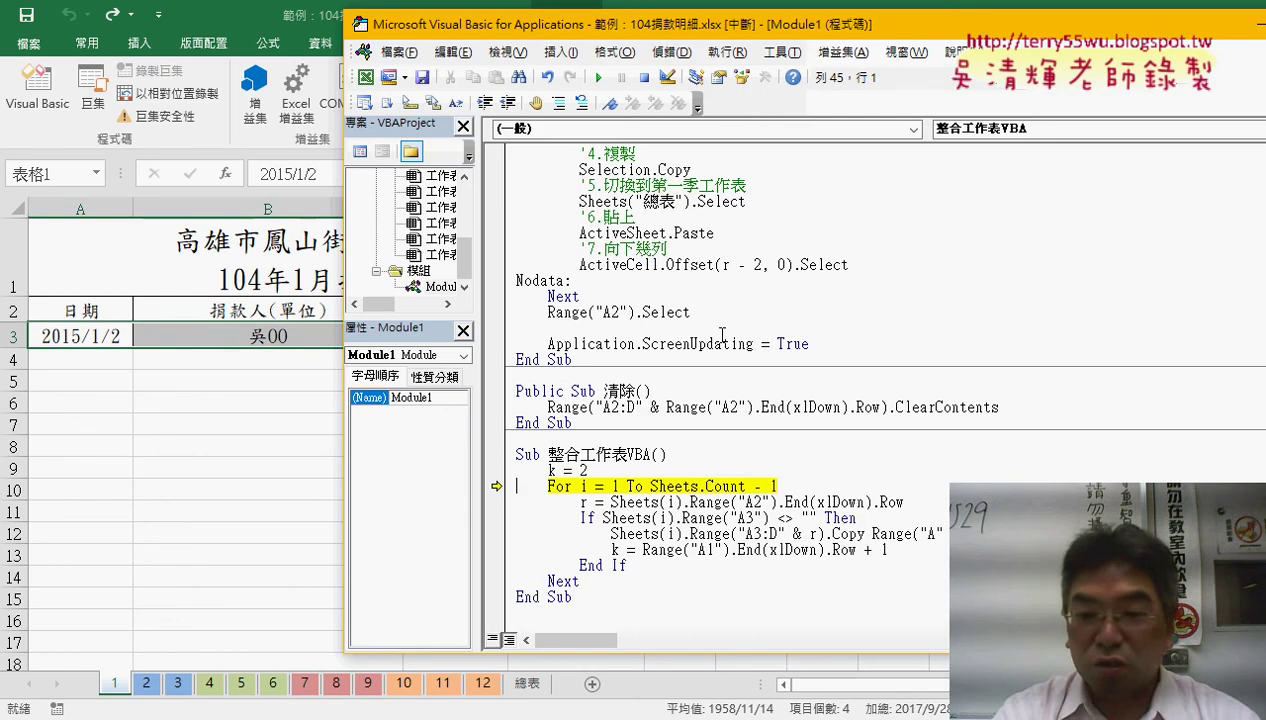
{"action": "key", "text": "F8"}
{"action": "key", "text": "F8"}
{"action": "key", "text": "F8"}
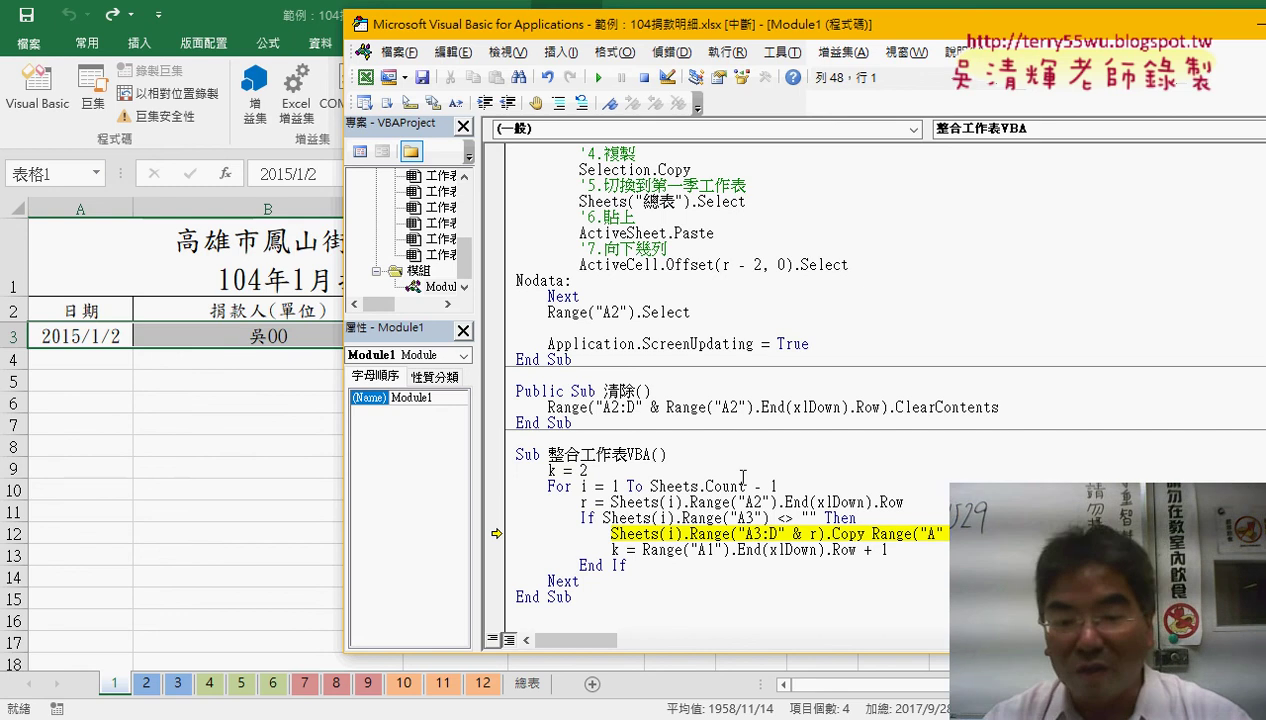
Check the still-empty 總表 sheet, then step over the Copy line to fill summary row 2
{"action": "left_click", "coordinate": [527, 683]}
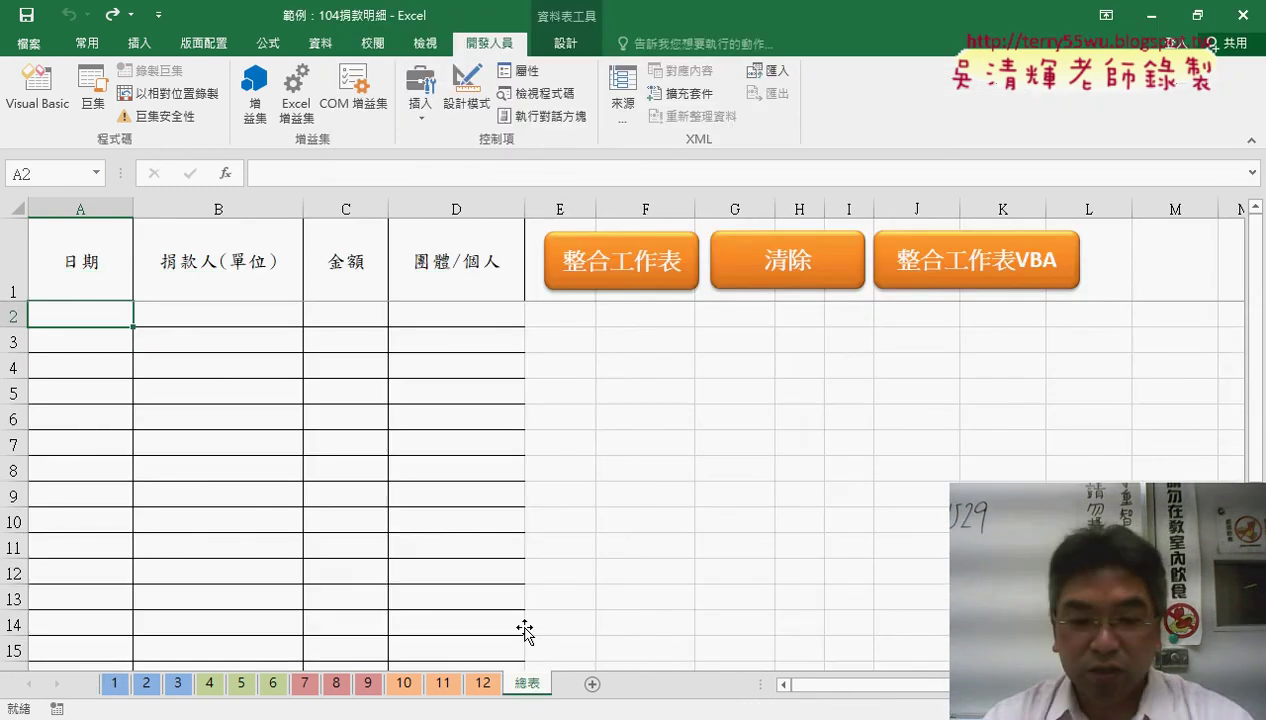
{"action": "left_click", "coordinate": [339, 655]}
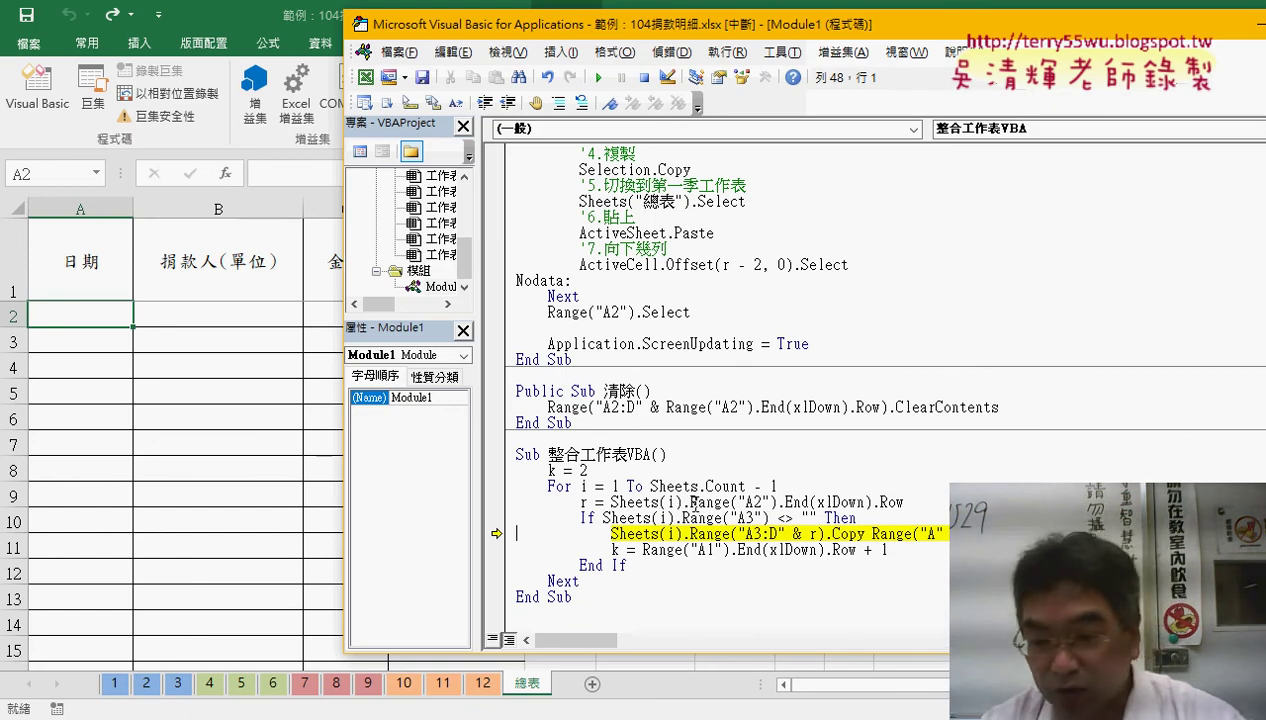
{"action": "left_click_drag", "start_coordinate": [871, 534], "coordinate": [982, 536]}
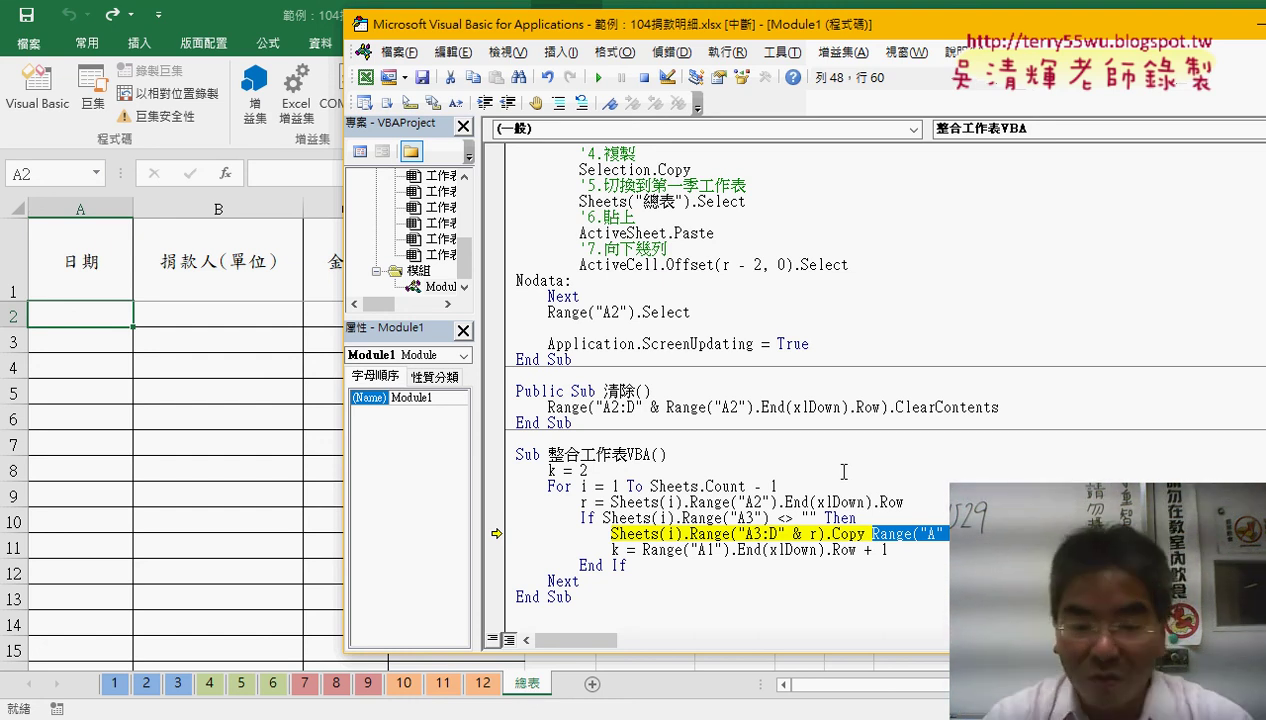
{"action": "key", "text": "F8"}
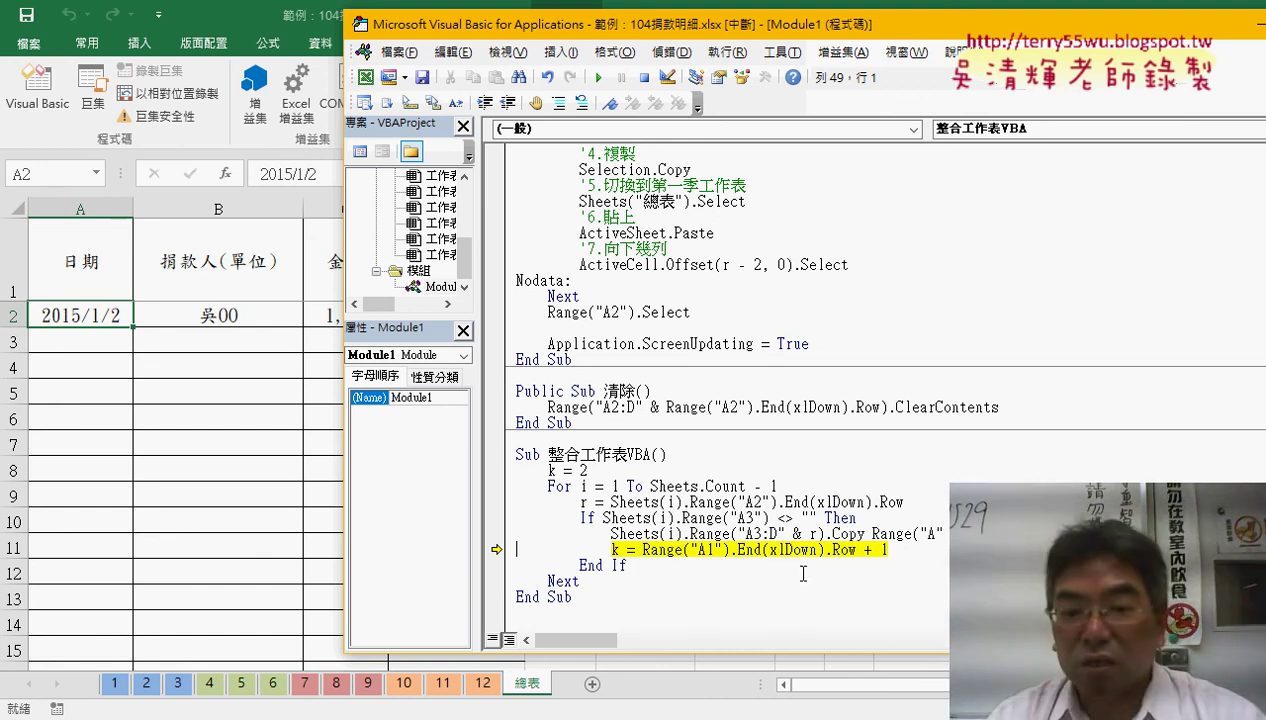
{"action": "left_click_drag", "start_coordinate": [643, 549], "coordinate": [866, 550]}
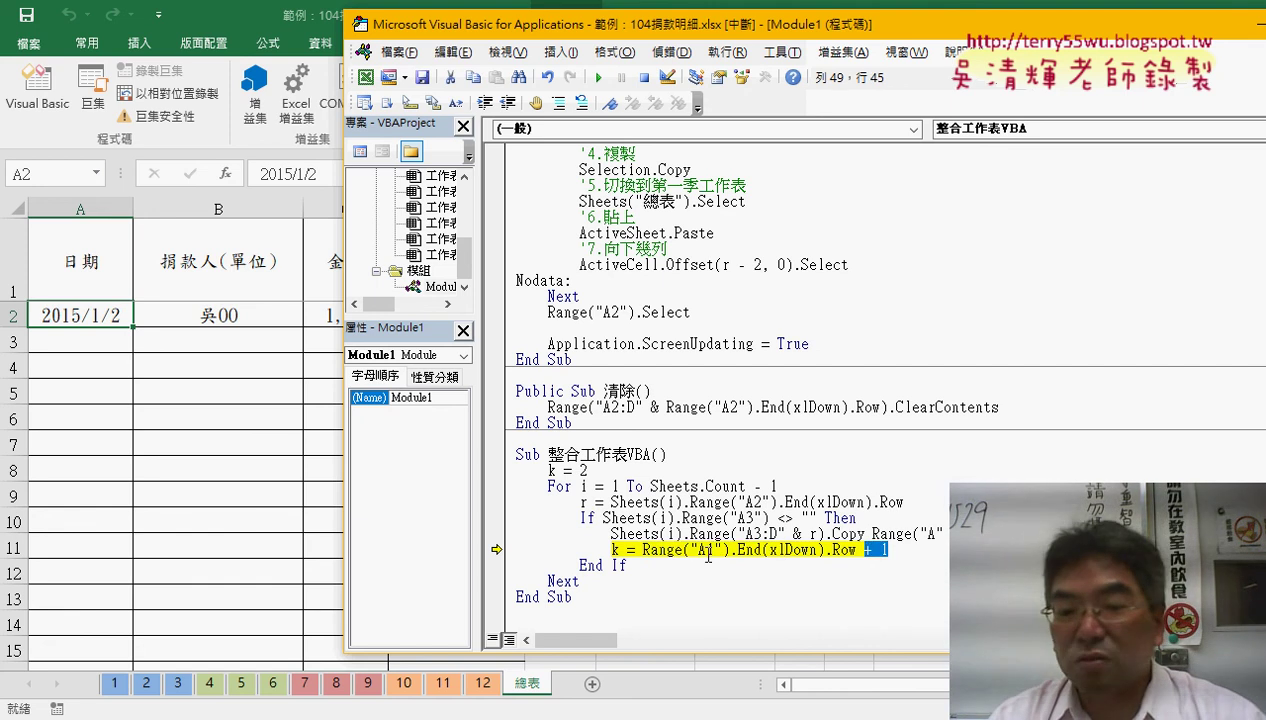
{"action": "left_click_drag", "start_coordinate": [714, 550], "coordinate": [706, 550]}
{"action": "type", "text": "2"}
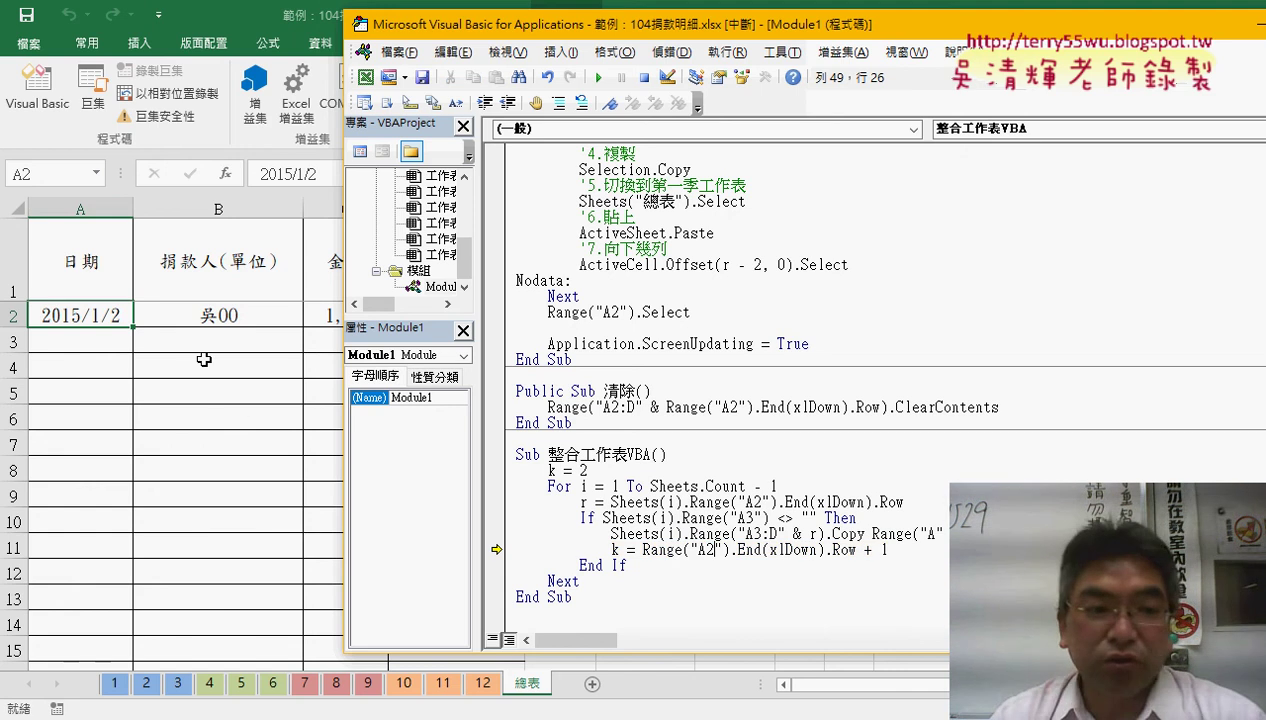
{"action": "left_click", "coordinate": [97, 316]}
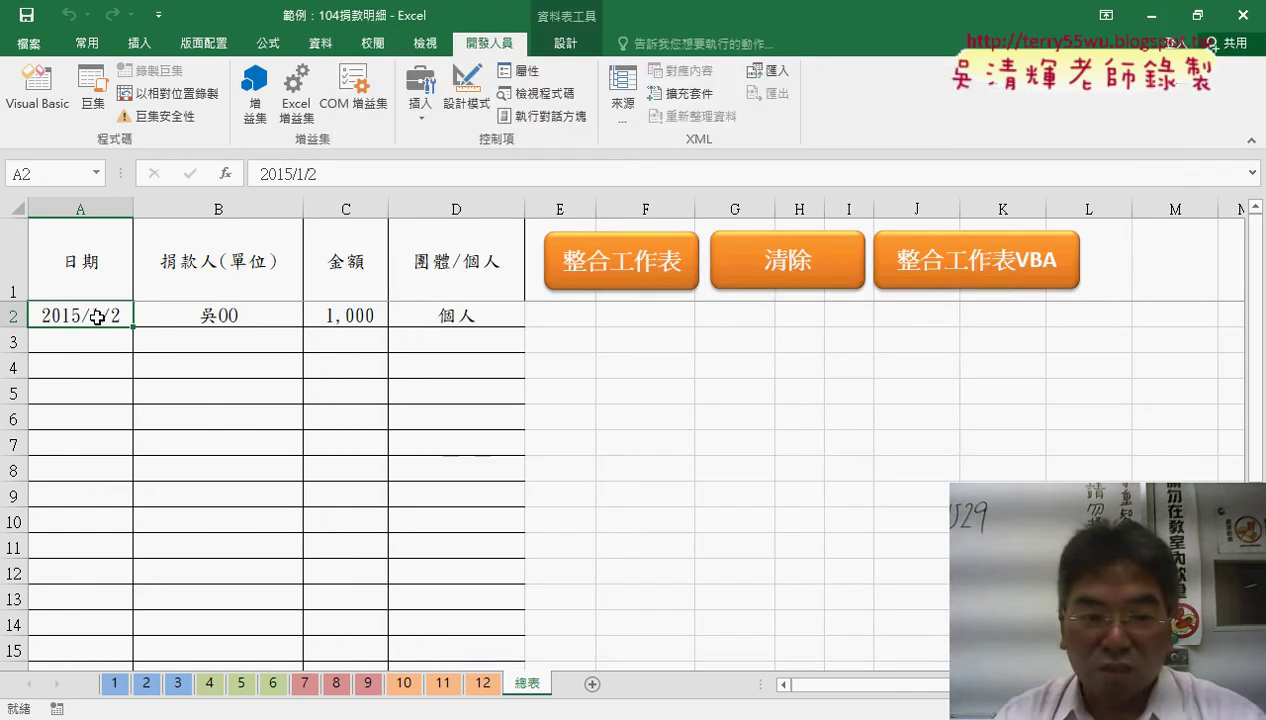
{"action": "key", "text": "ctrl+Down"}
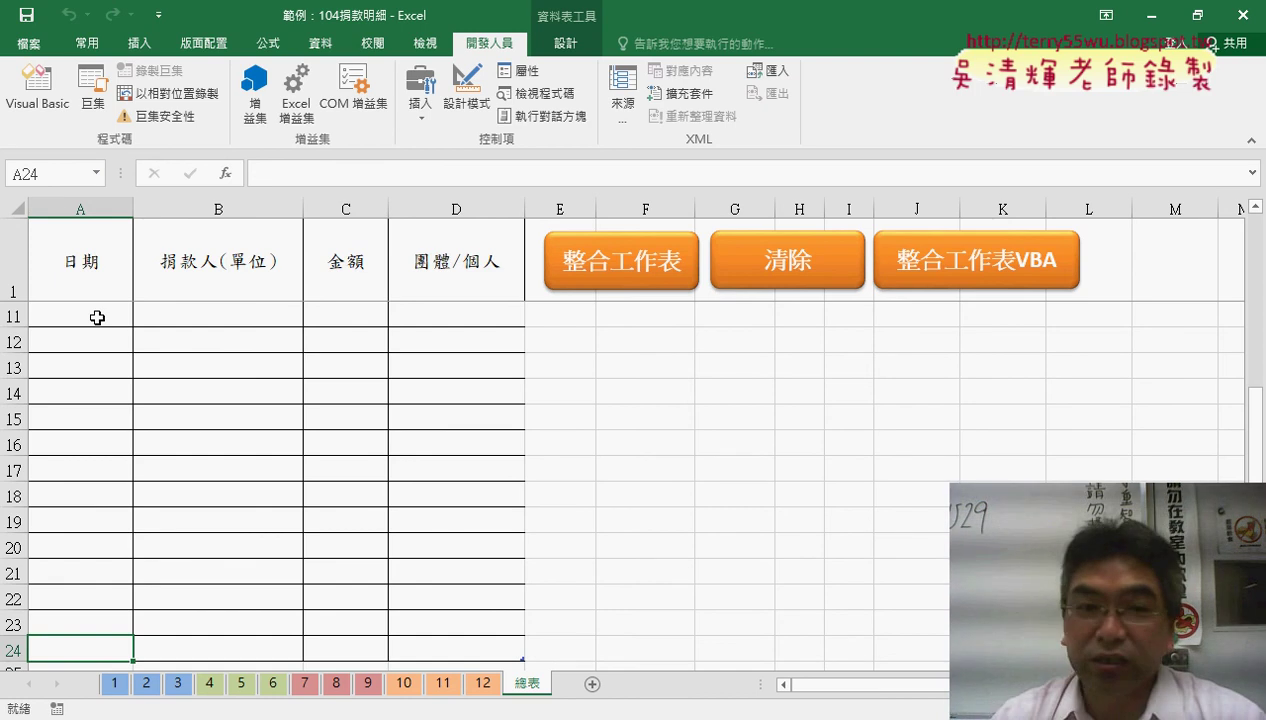
{"action": "key", "text": "ctrl+Up"}
{"action": "key", "text": "Up"}
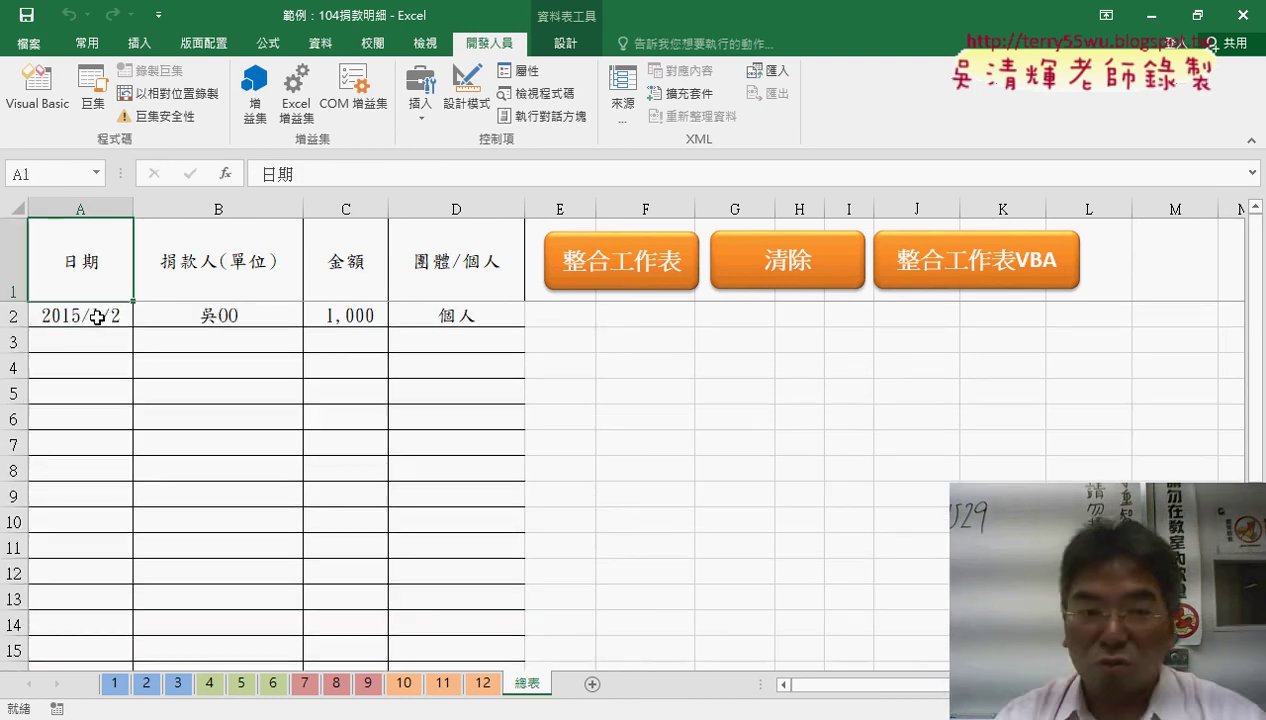
{"action": "key", "text": "Down"}
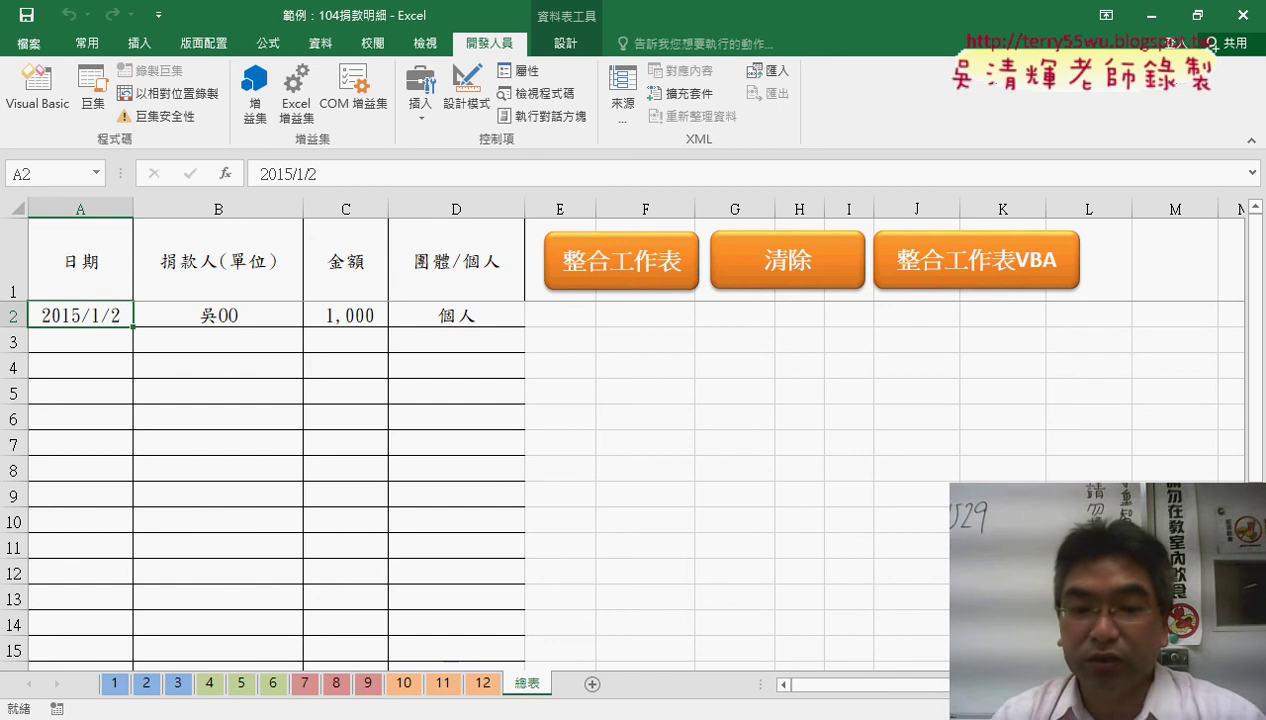
{"action": "mouse_move", "coordinate": [510, 706]}
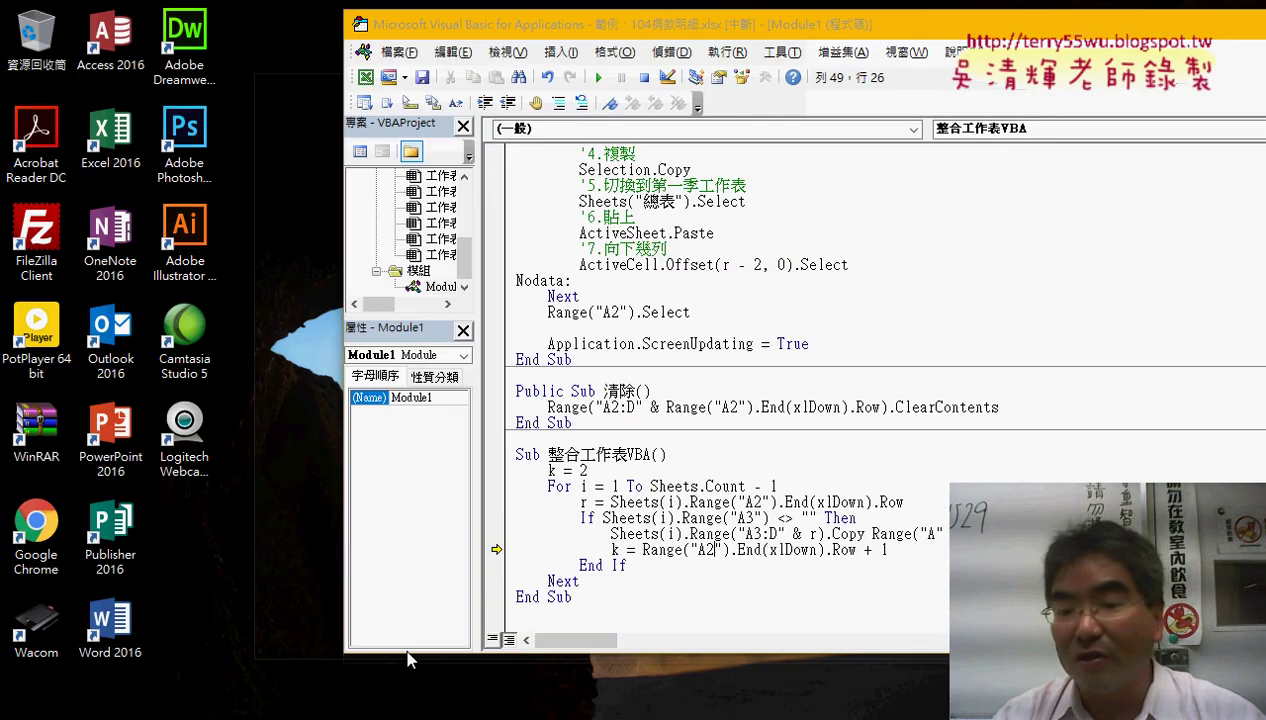
Change Range("A2") to Range("A1") on the macro's k = next-row line
{"action": "left_click", "coordinate": [395, 660]}
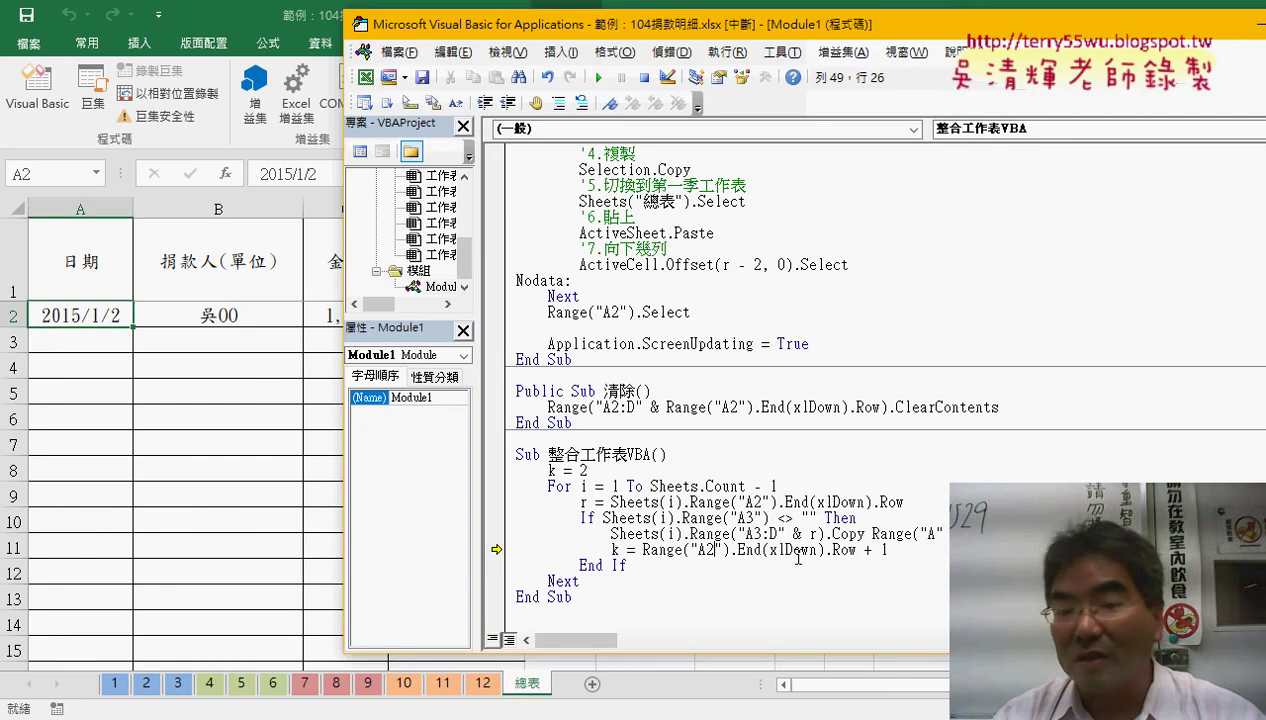
{"action": "left_click_drag", "start_coordinate": [714, 549], "coordinate": [706, 549]}
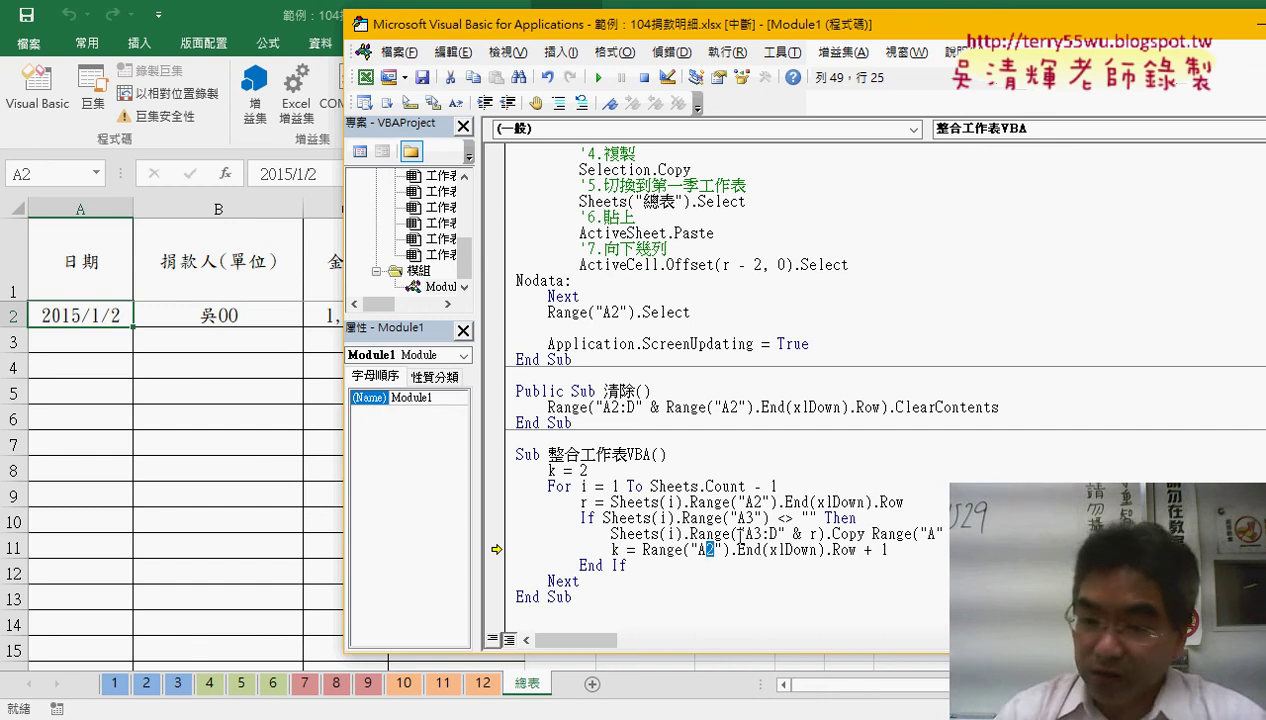
{"action": "type", "text": "1"}
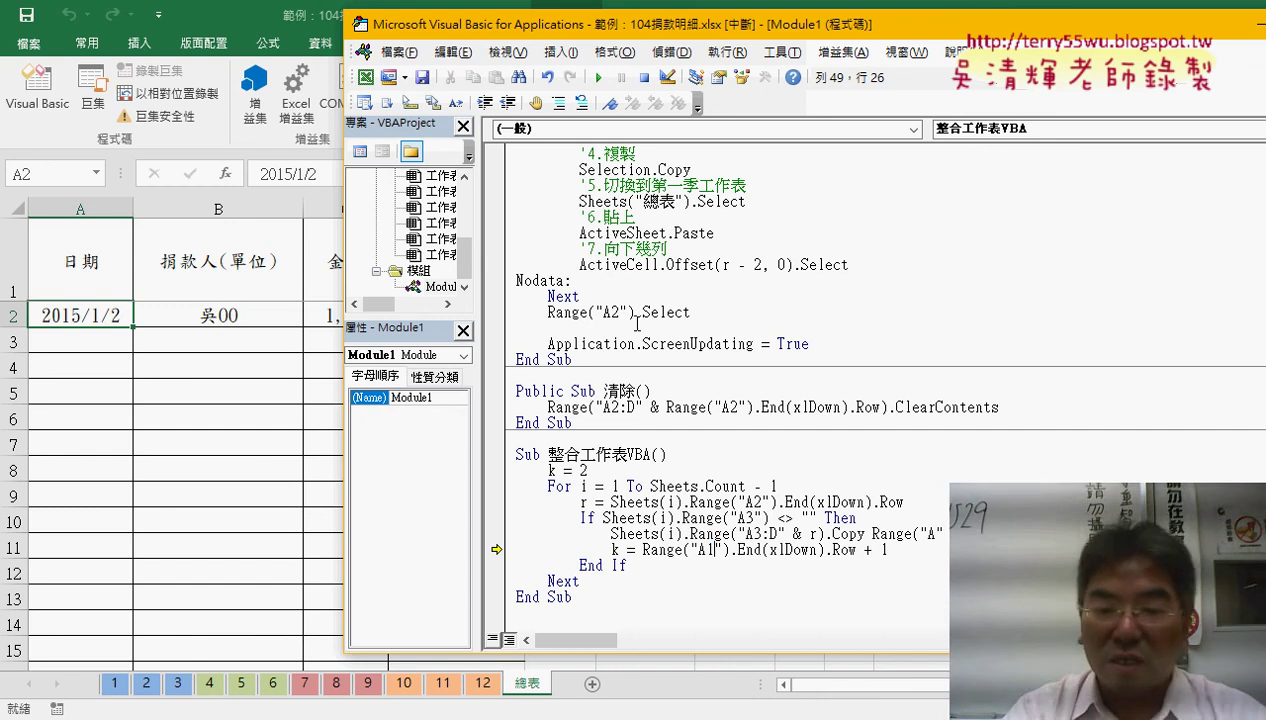
Step the macro with F8 until February's 2015/2/2 donation lands in summary row 3
{"action": "key", "text": "F8"}
{"action": "key", "text": "F8"}
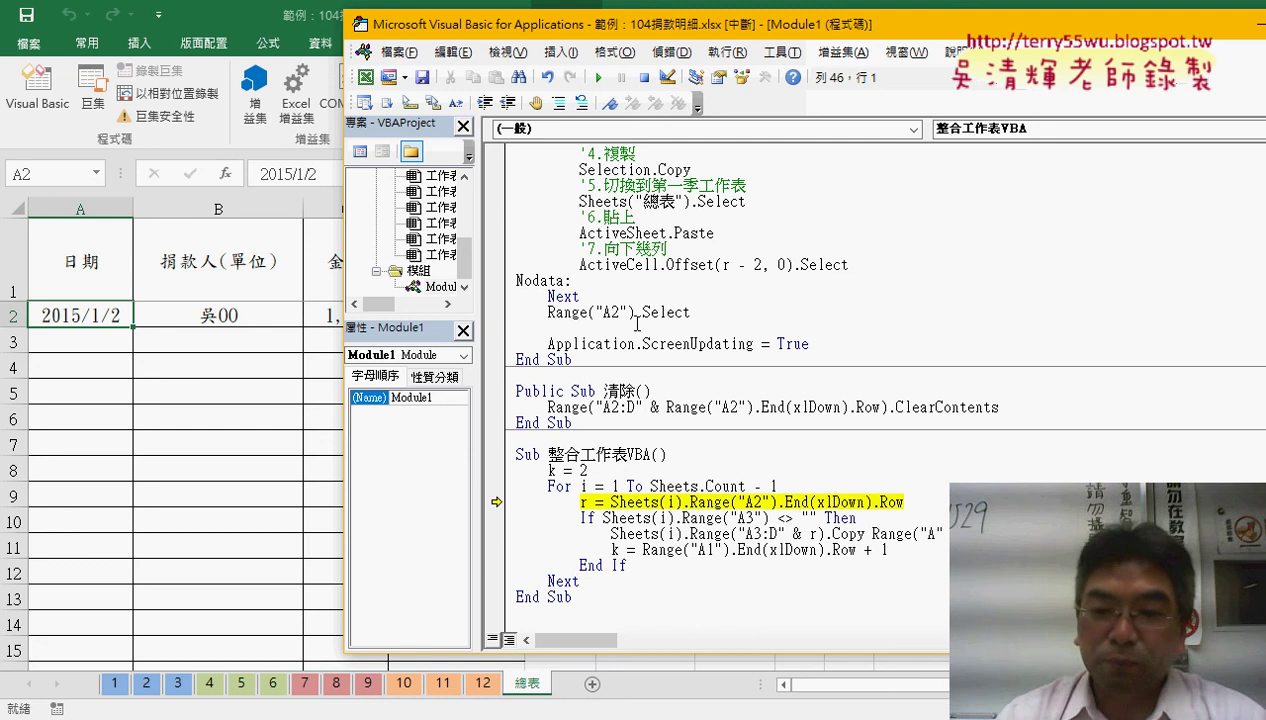
{"action": "key", "text": "F8"}
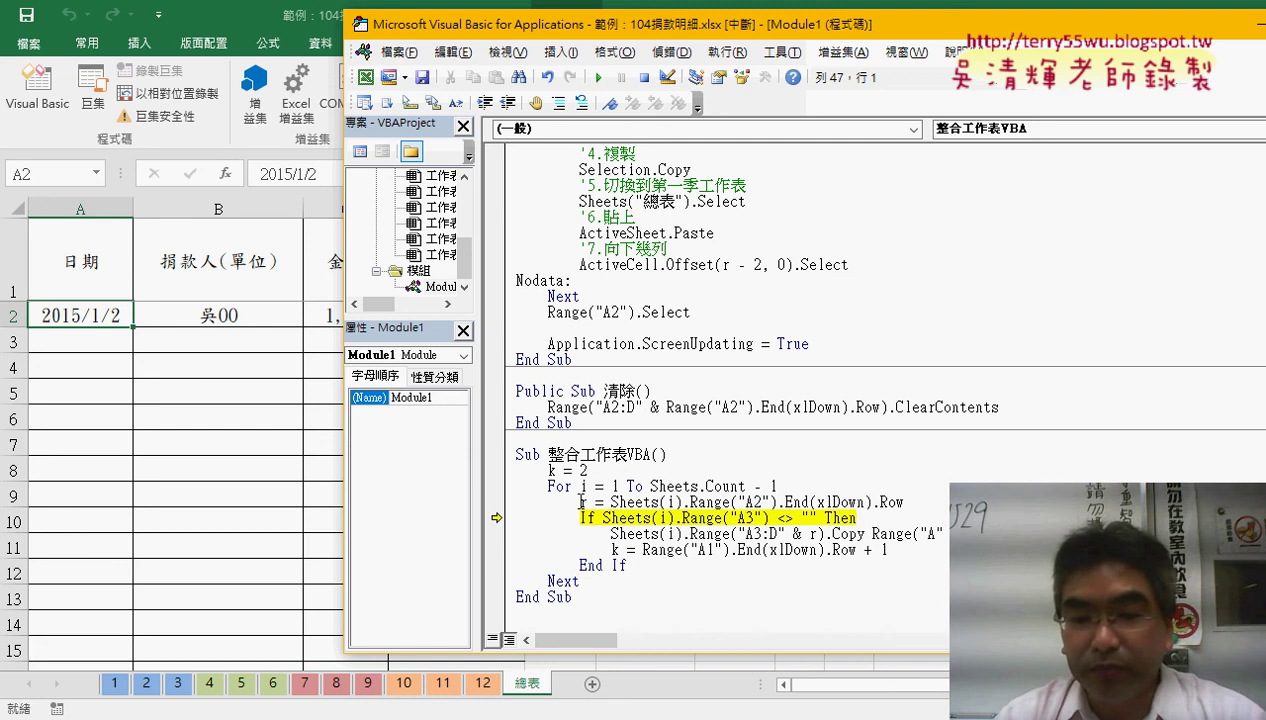
{"action": "mouse_move", "coordinate": [583, 503]}
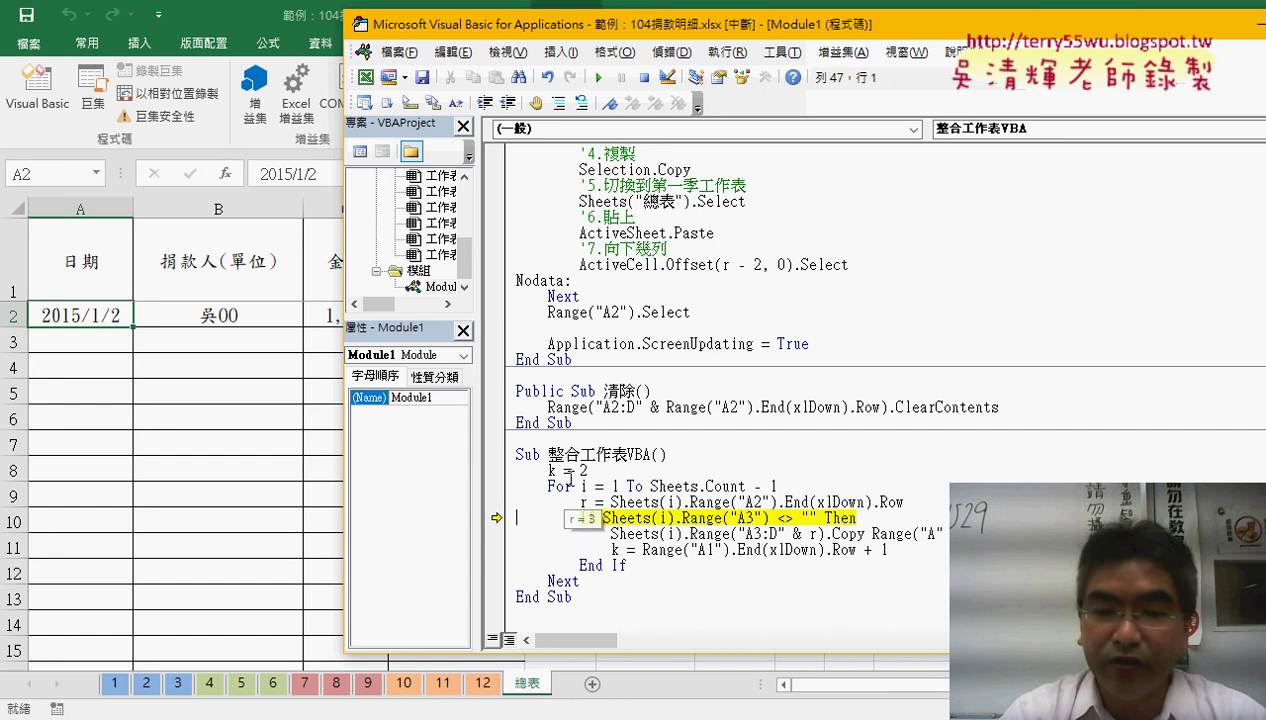
{"action": "key", "text": "F8"}
{"action": "key", "text": "F8"}
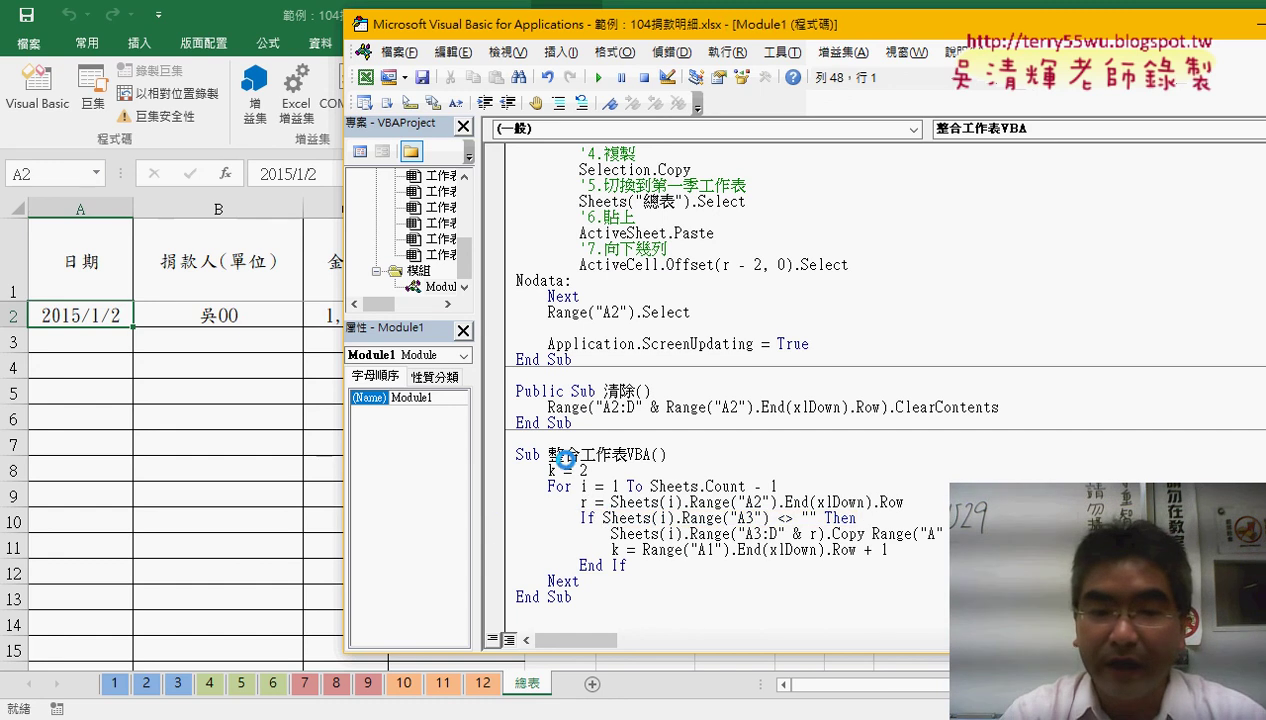
{"action": "key", "text": "F8"}
{"action": "key", "text": "F8"}
{"action": "key", "text": "F8"}
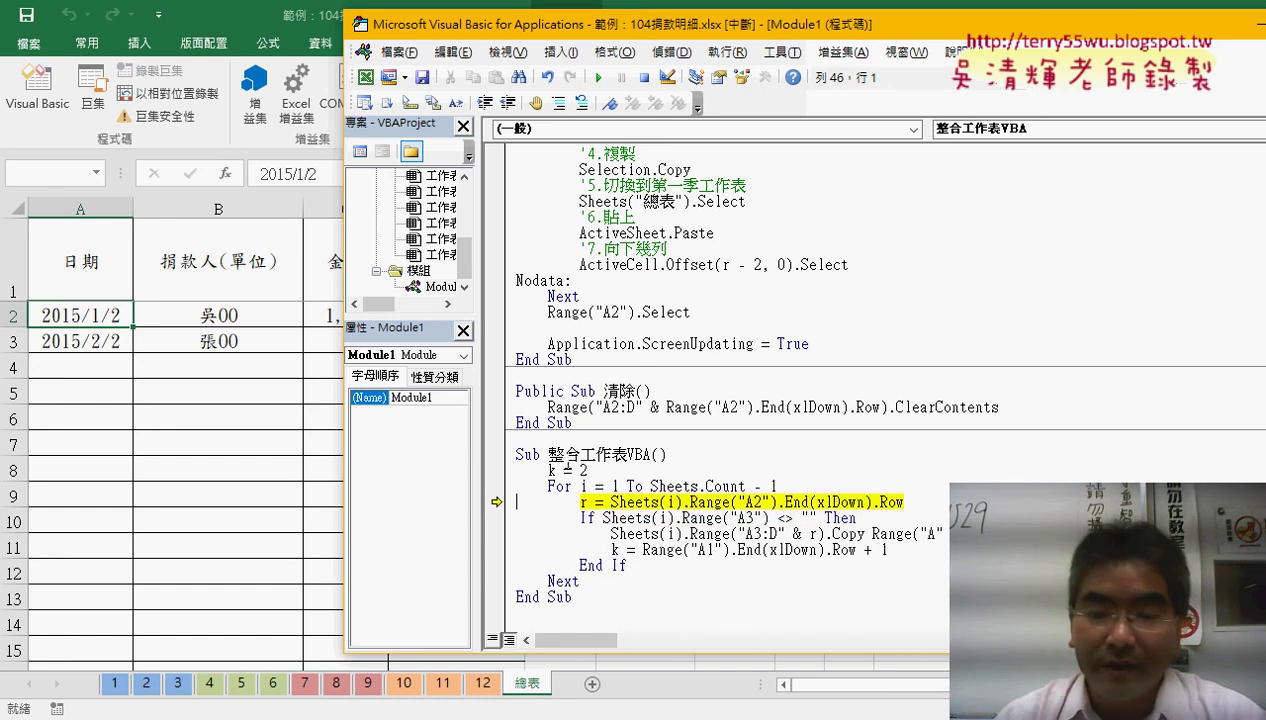
{"action": "key", "text": "F8"}
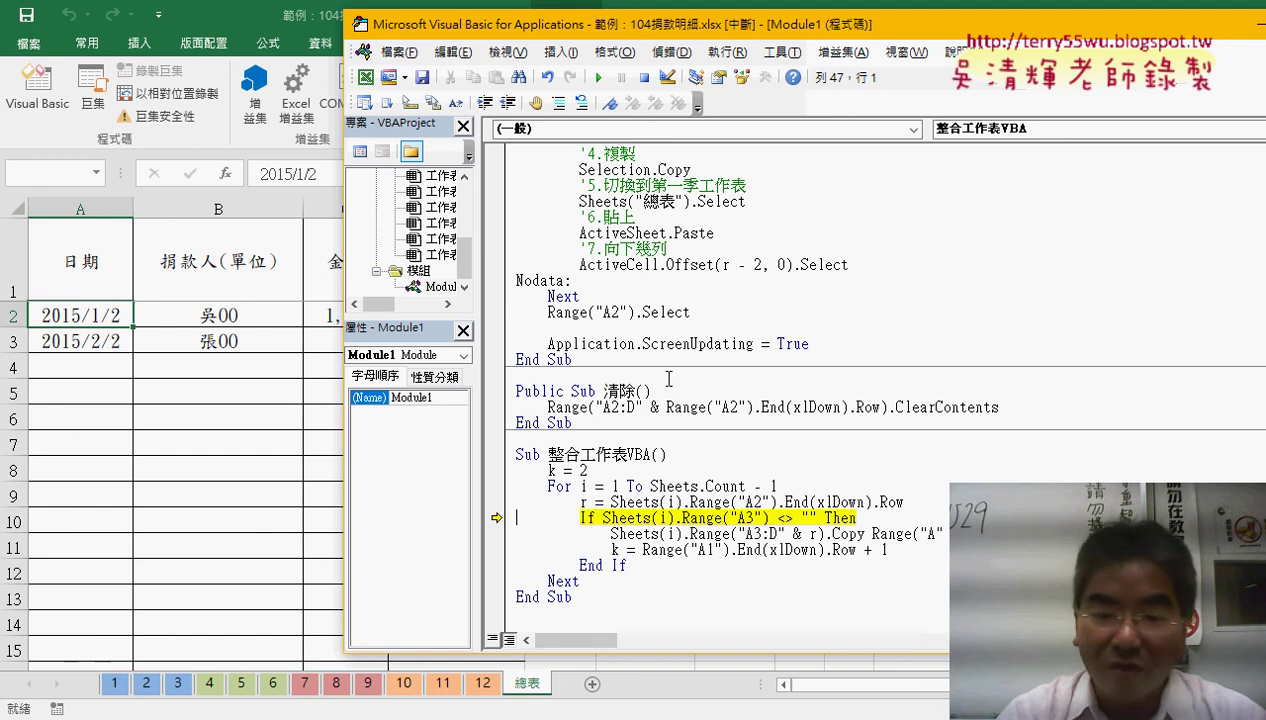
{"action": "key", "text": "F8"}
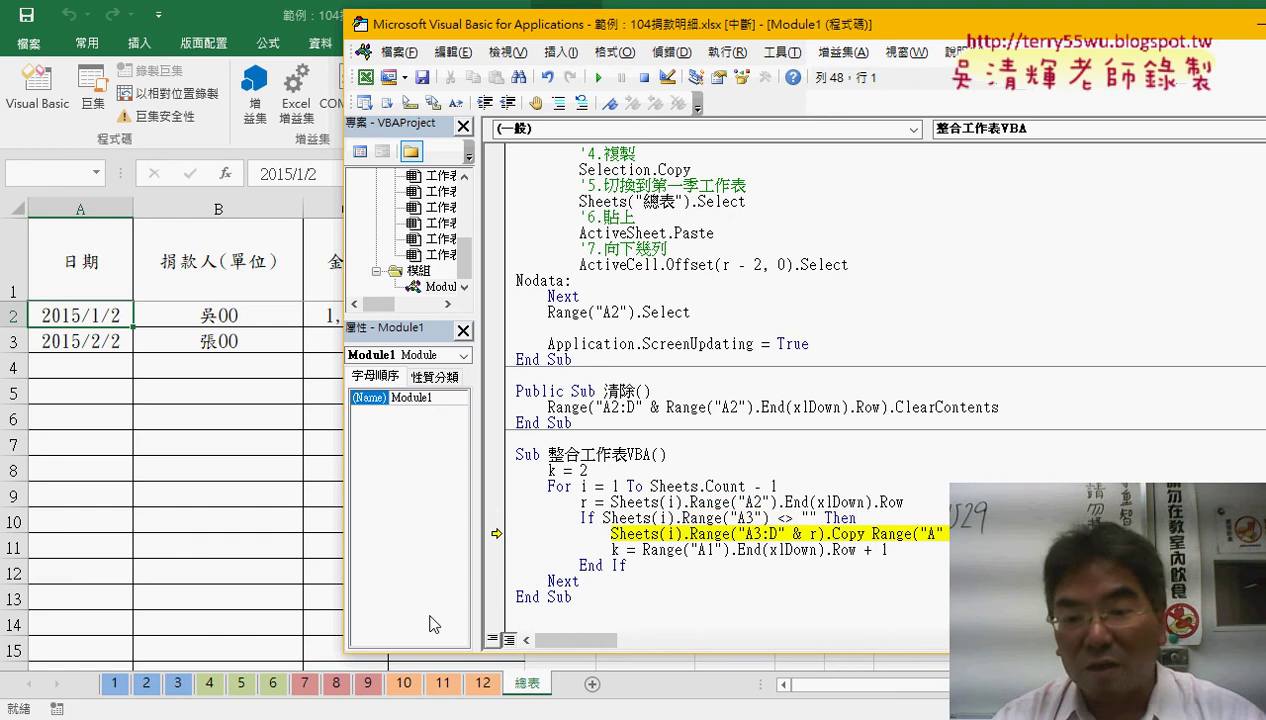
Check March on sheet 3, step the copy, then use Continue to run the macro to completion
{"action": "left_click", "coordinate": [178, 683]}
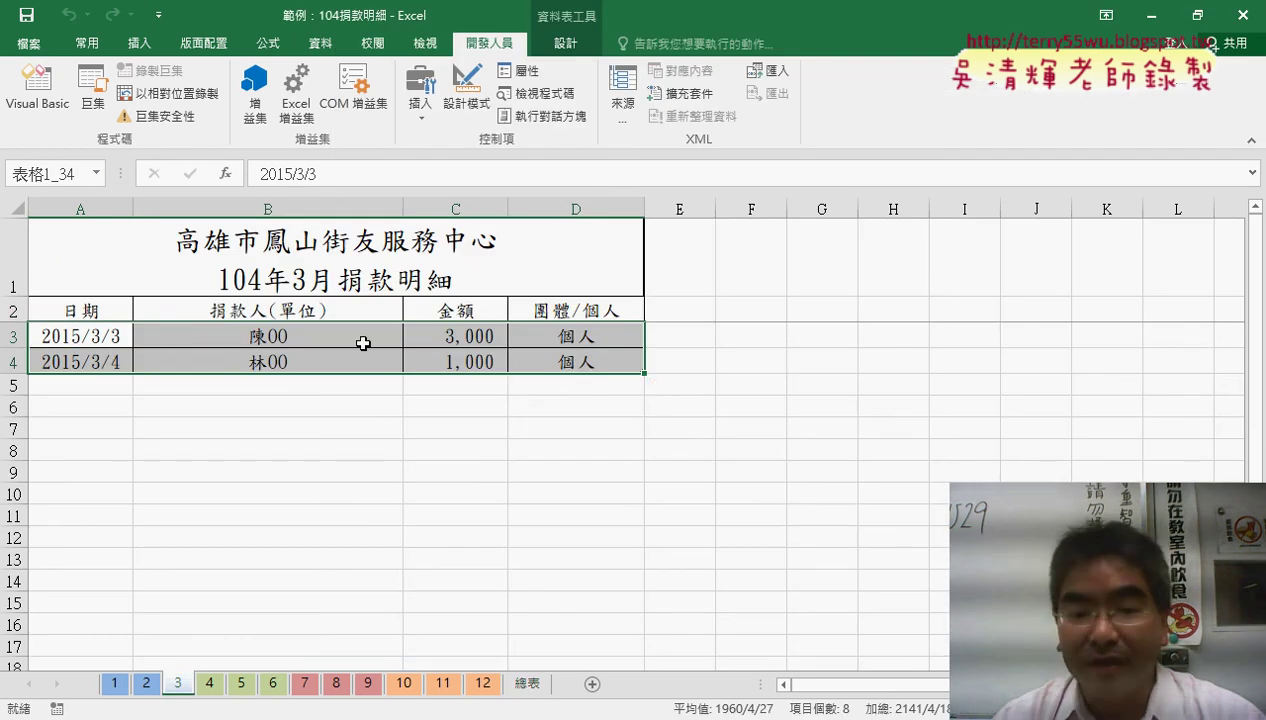
{"action": "left_click", "coordinate": [527, 683]}
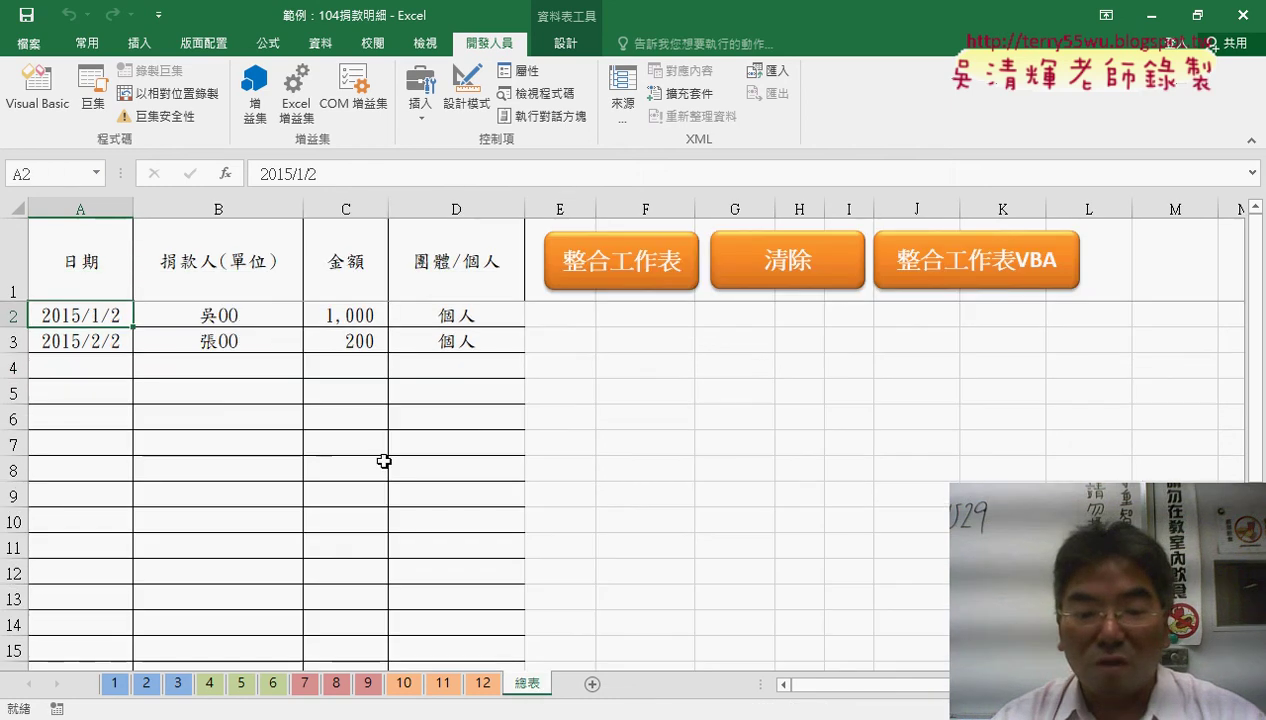
{"action": "left_click", "coordinate": [300, 580]}
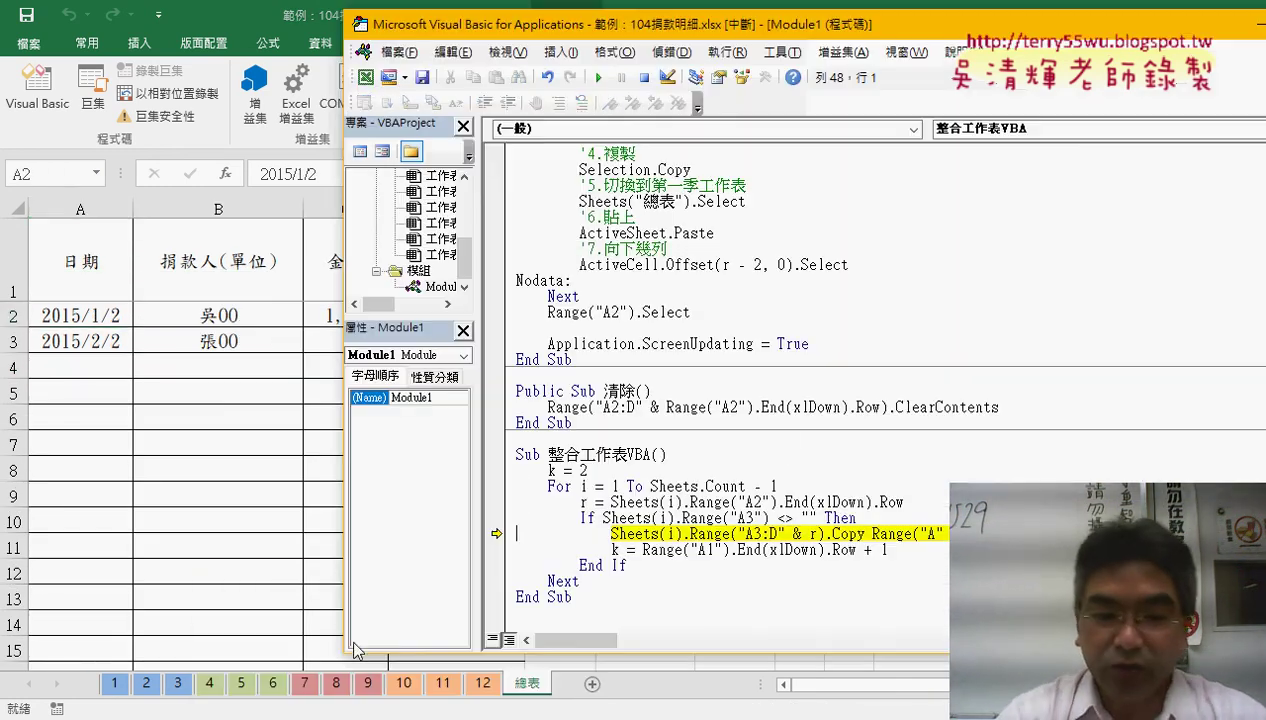
{"action": "key", "text": "F8"}
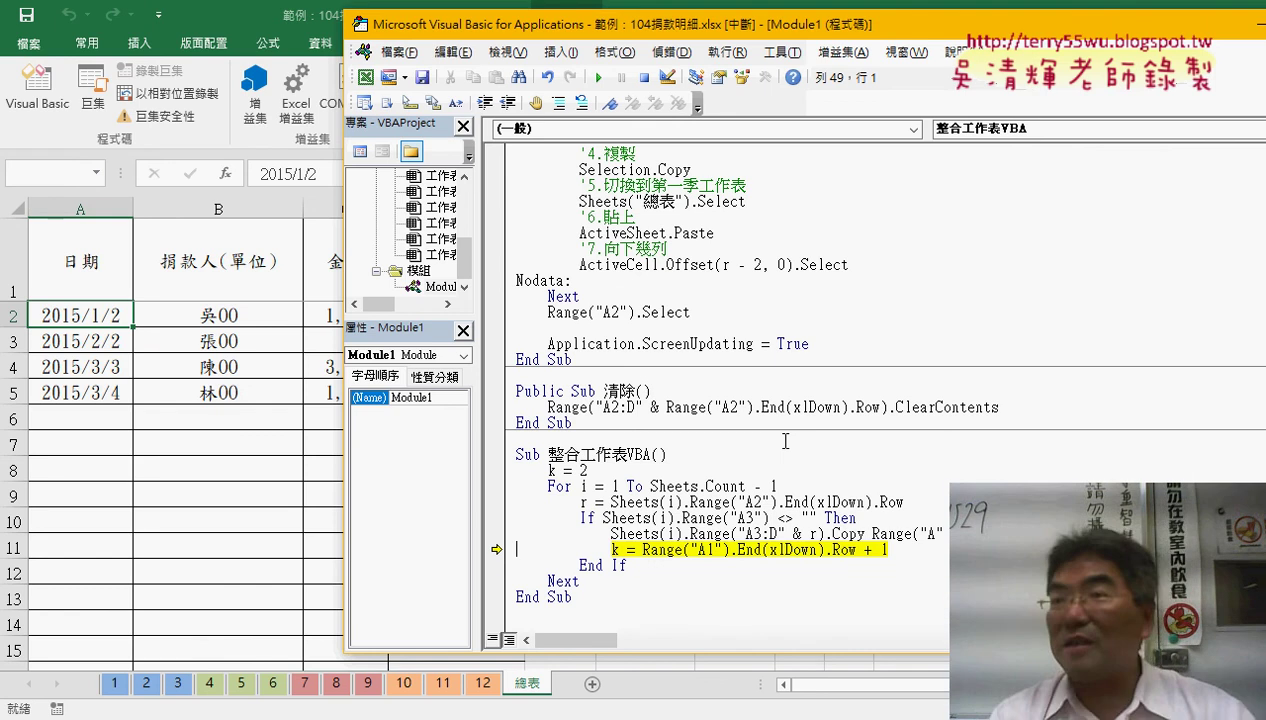
{"action": "key", "text": "F8"}
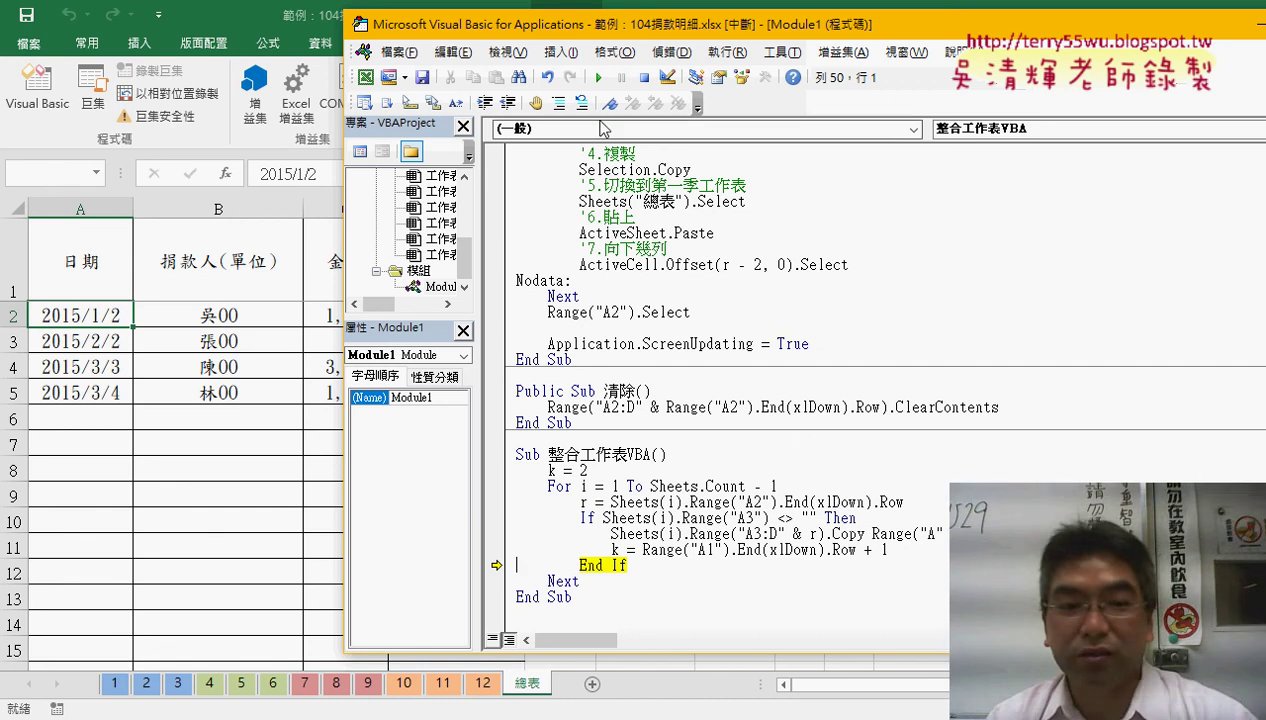
{"action": "left_click", "coordinate": [599, 79]}
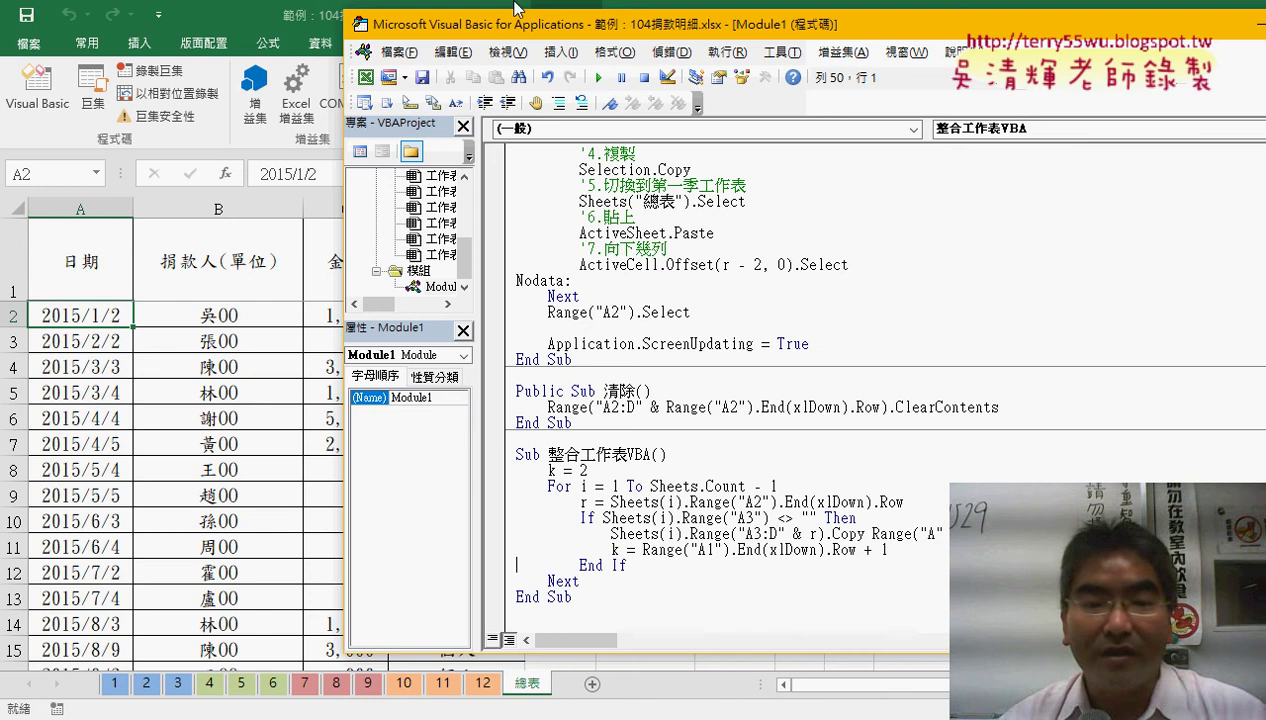
Reposition and narrow the VBA code window so 總表 and its 整合工作表VBA button show beside it
{"action": "mouse_move", "coordinate": [557, 27]}
{"action": "left_mouse_down"}
{"action": "mouse_move", "coordinate": [822, 45]}
{"action": "mouse_move", "coordinate": [753, 42]}
{"action": "left_mouse_up"}
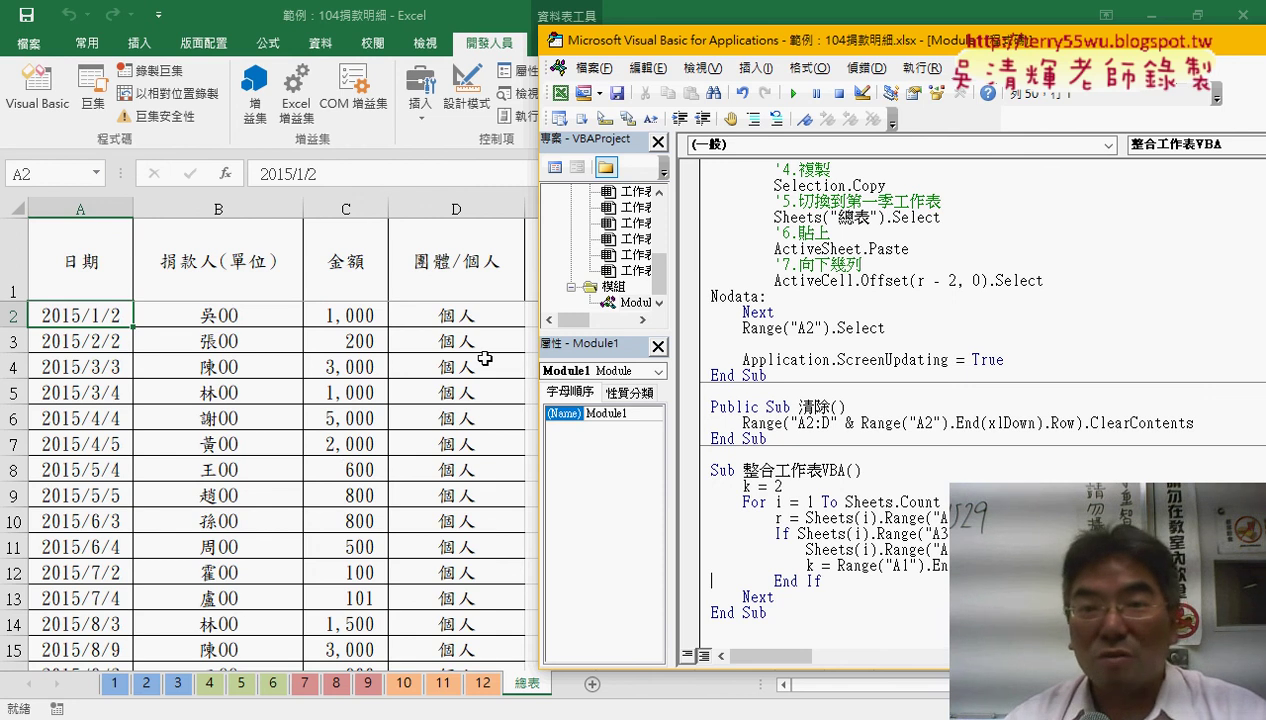
{"action": "left_click_drag", "start_coordinate": [746, 44], "coordinate": [406, 43]}
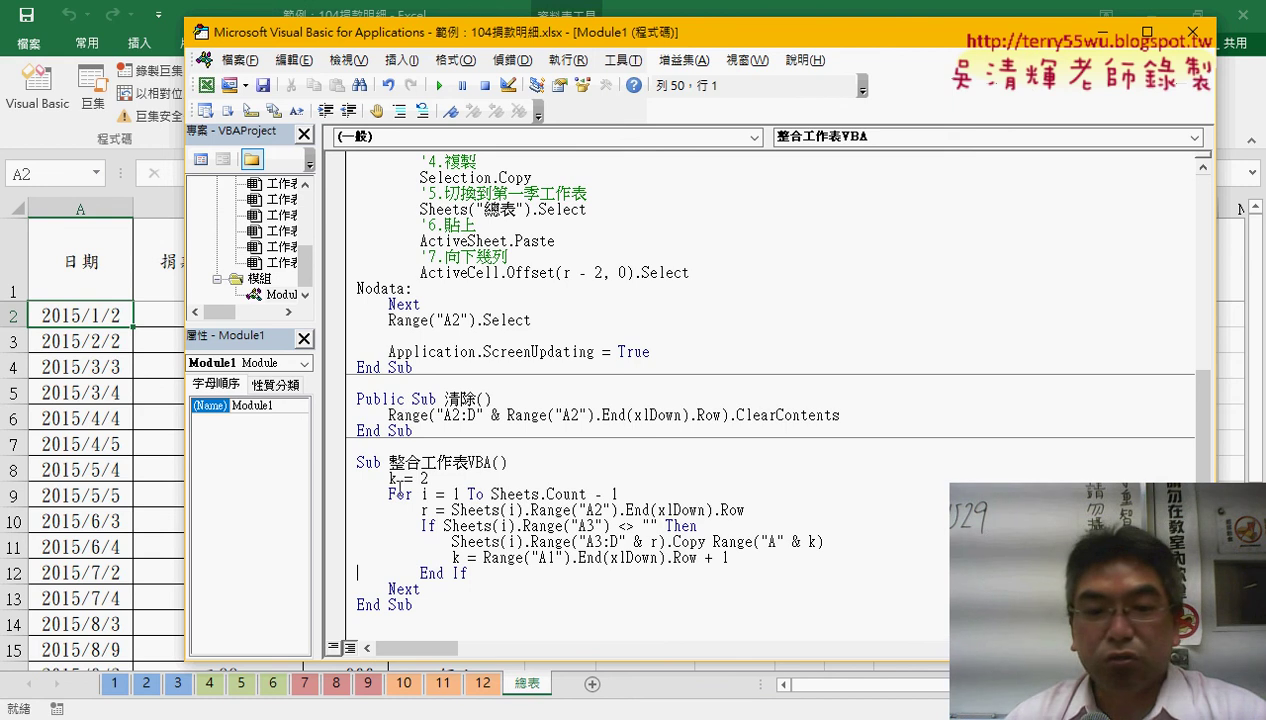
{"action": "left_click_drag", "start_coordinate": [491, 492], "coordinate": [543, 500]}
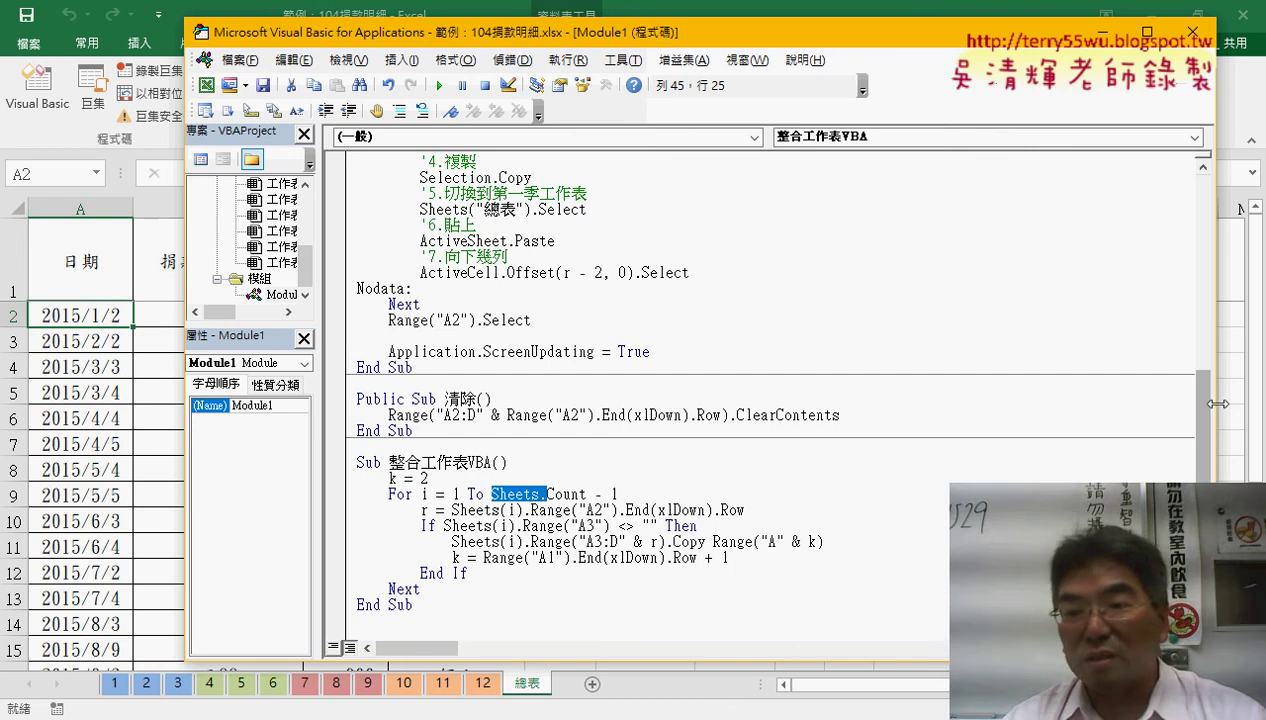
{"action": "left_click_drag", "start_coordinate": [1217, 404], "coordinate": [858, 404]}
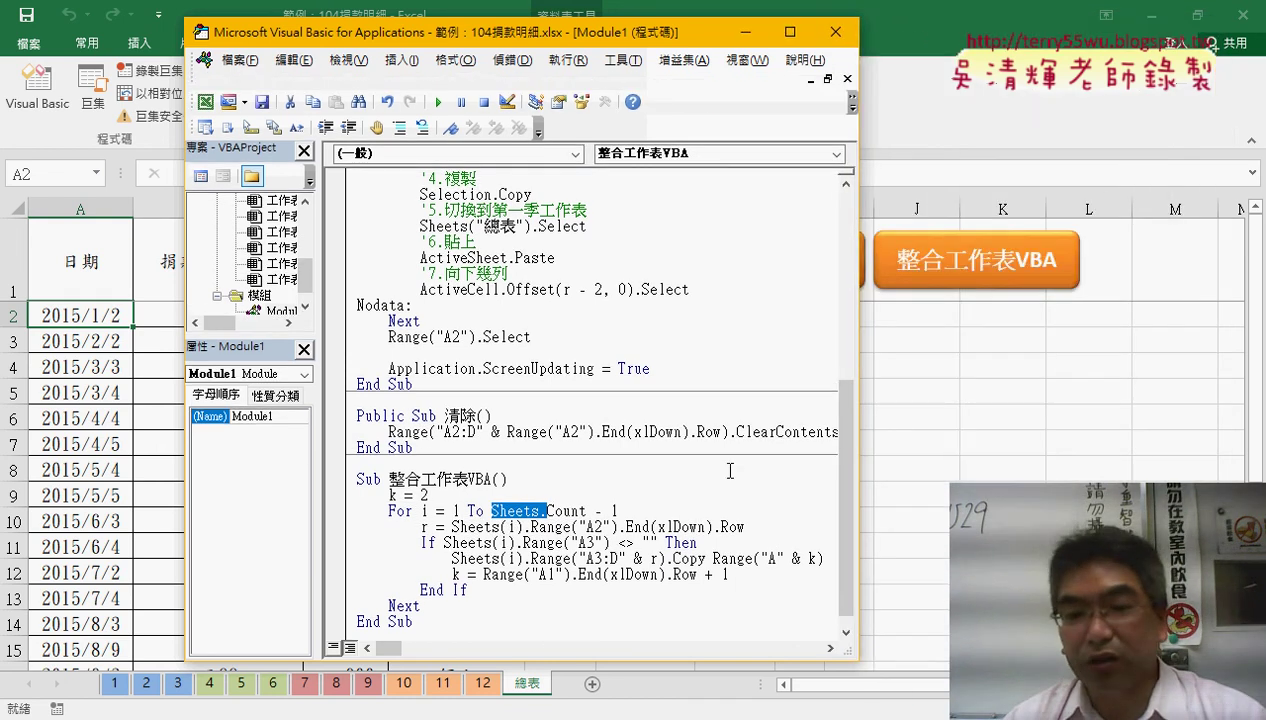
{"action": "left_click_drag", "start_coordinate": [712, 558], "coordinate": [827, 558]}
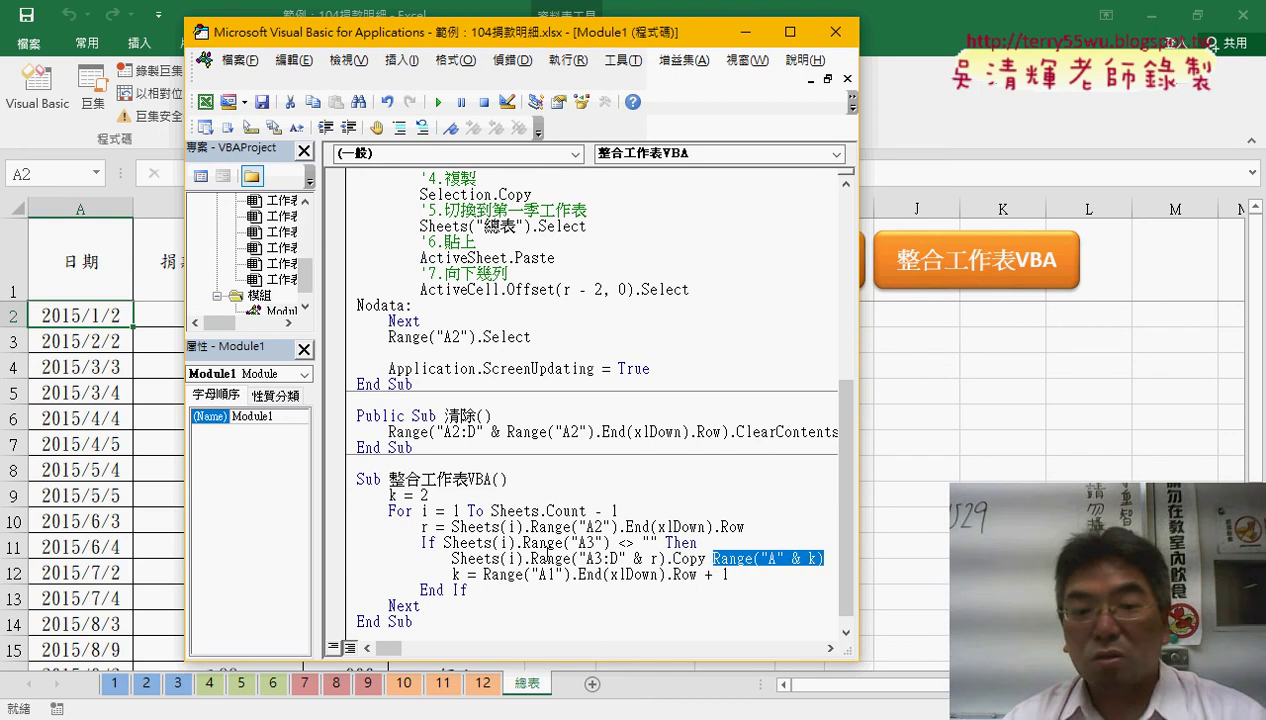
{"action": "left_click_drag", "start_coordinate": [516, 543], "coordinate": [444, 543]}
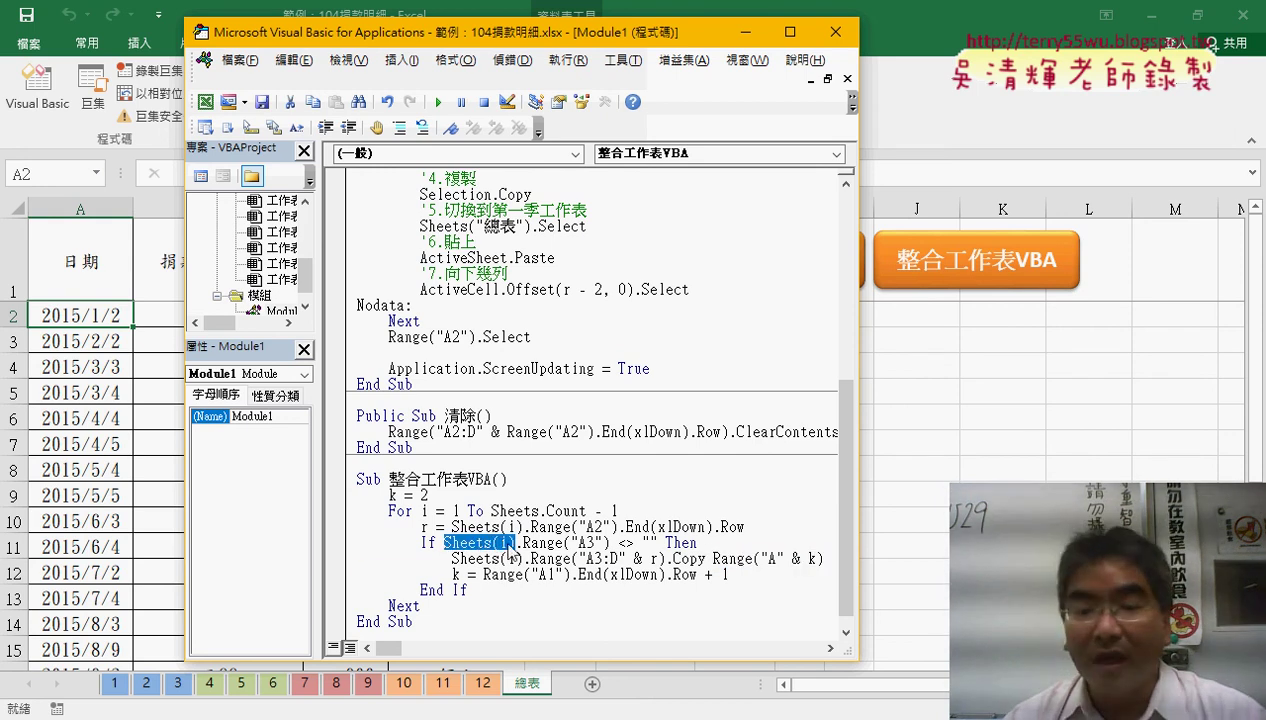
{"action": "left_click_drag", "start_coordinate": [706, 559], "coordinate": [452, 559]}
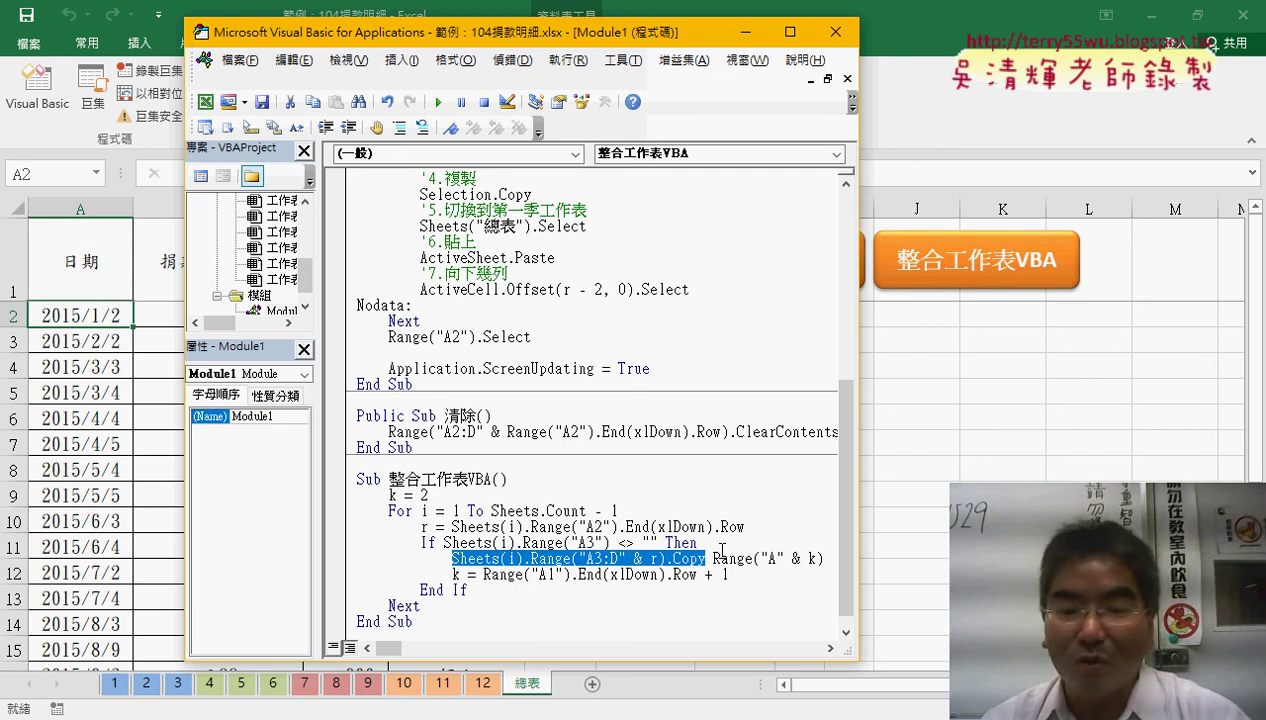
{"action": "left_click", "coordinate": [485, 574]}
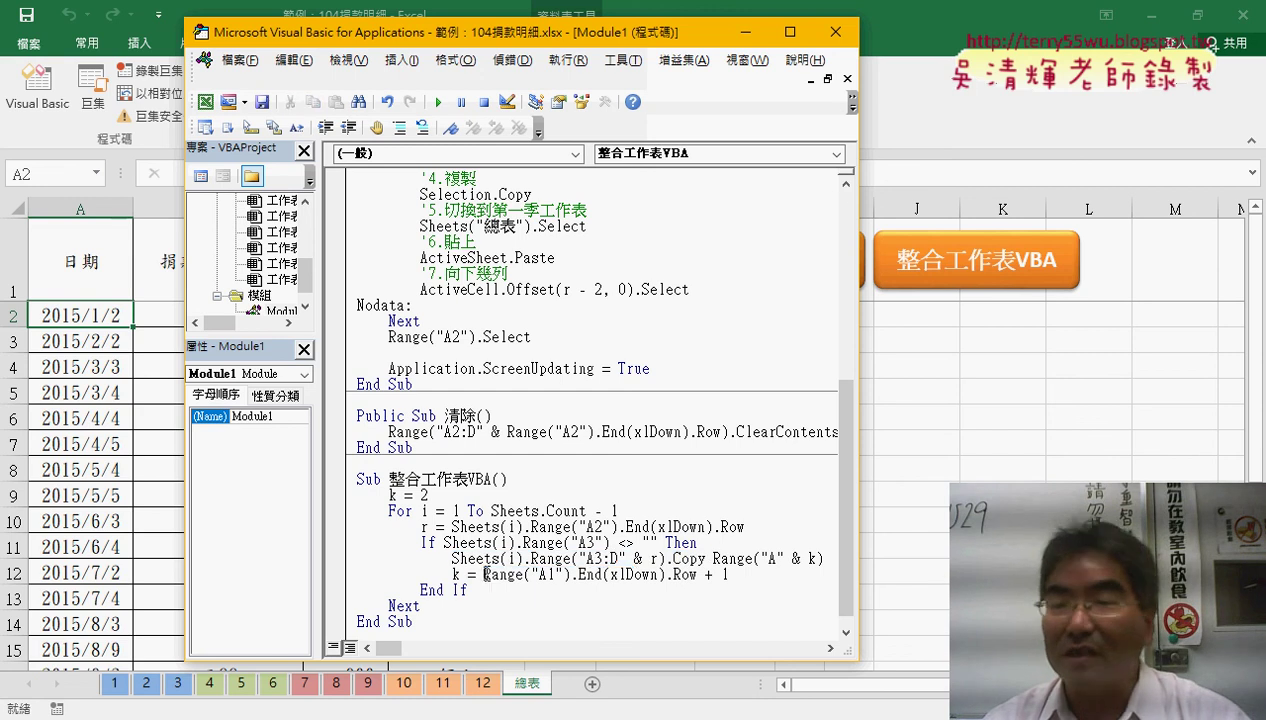
{"action": "left_click_drag", "start_coordinate": [485, 574], "coordinate": [703, 578]}
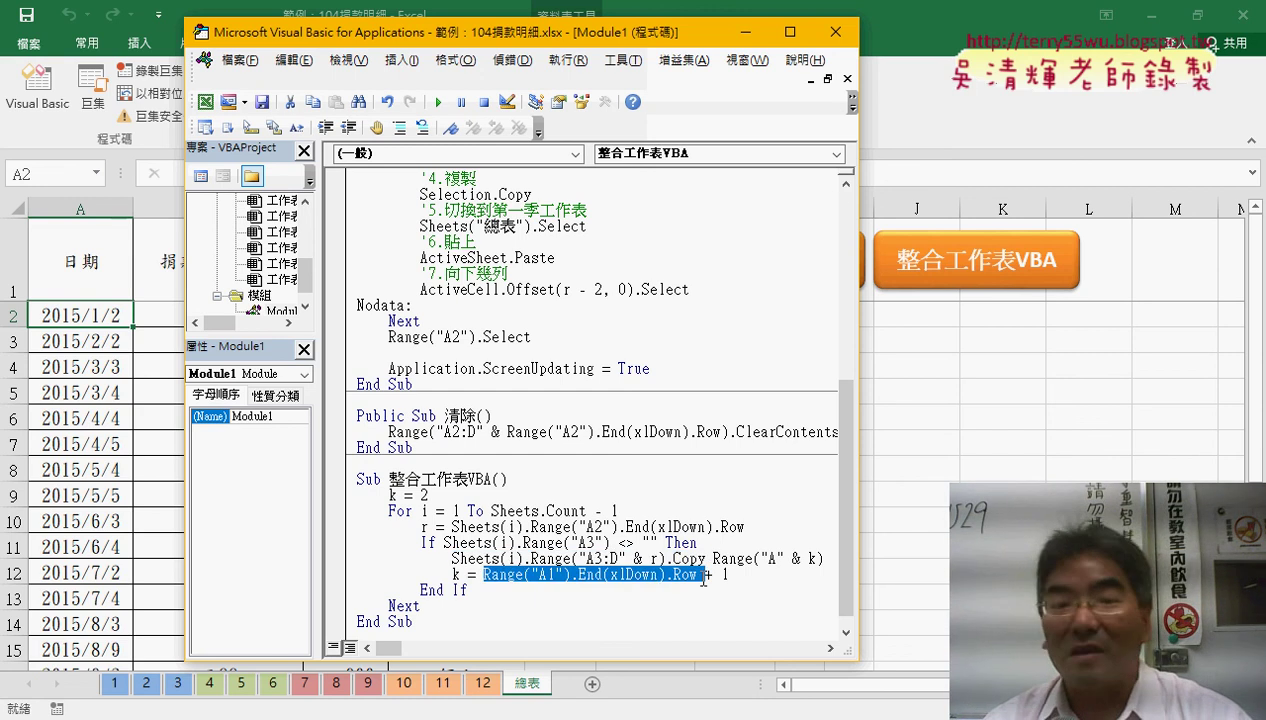
{"action": "mouse_move", "coordinate": [431, 495]}
{"action": "left_mouse_down"}
{"action": "mouse_move", "coordinate": [399, 510]}
{"action": "mouse_move", "coordinate": [397, 494]}
{"action": "left_mouse_up"}
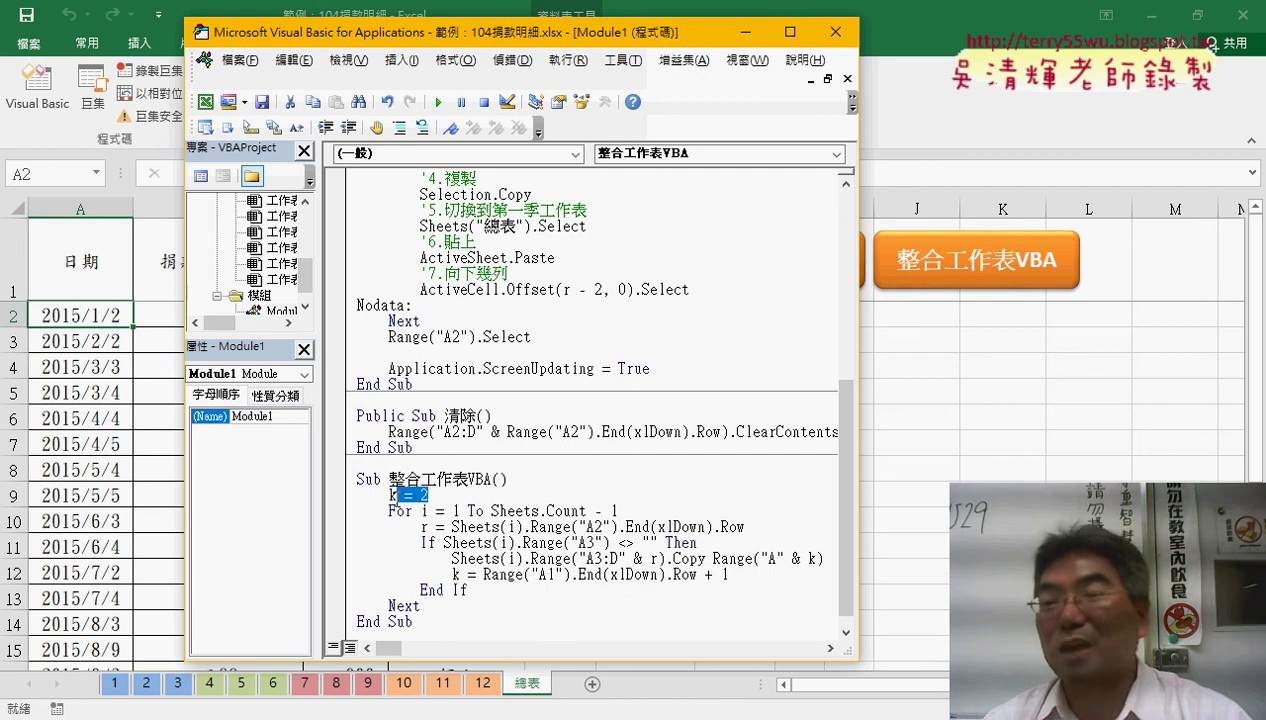